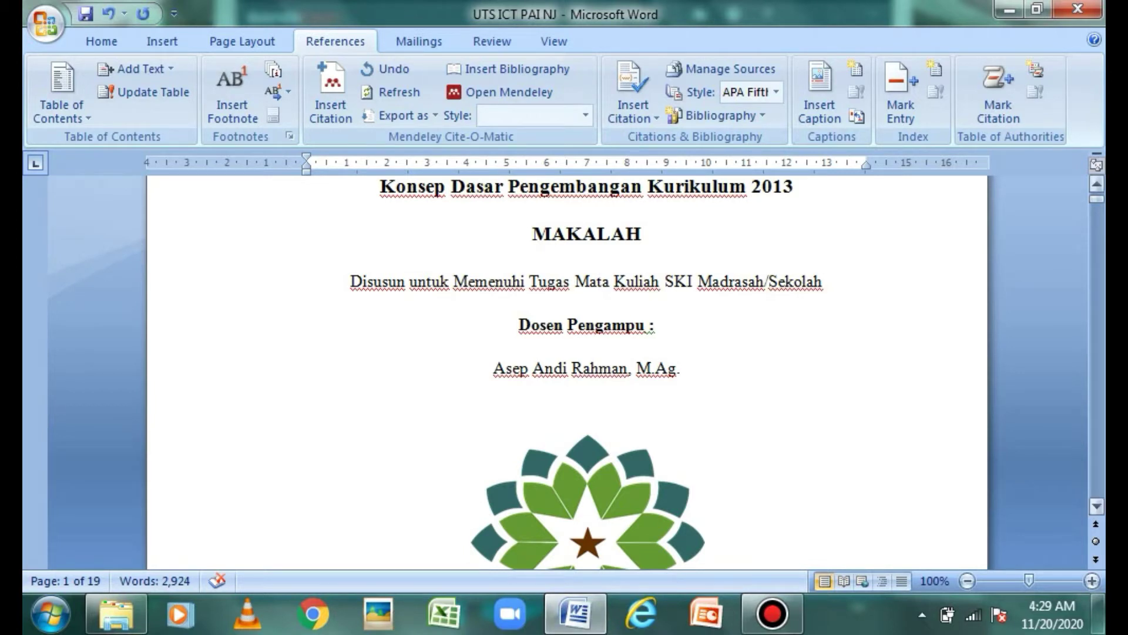
- Caption the picture under "Pengertian Kurikulum 2013" as "Gambar 1 Konsep Kurikulum" below the item, using a new label "Gambar"
drag(1096, 198, 1096, 294)
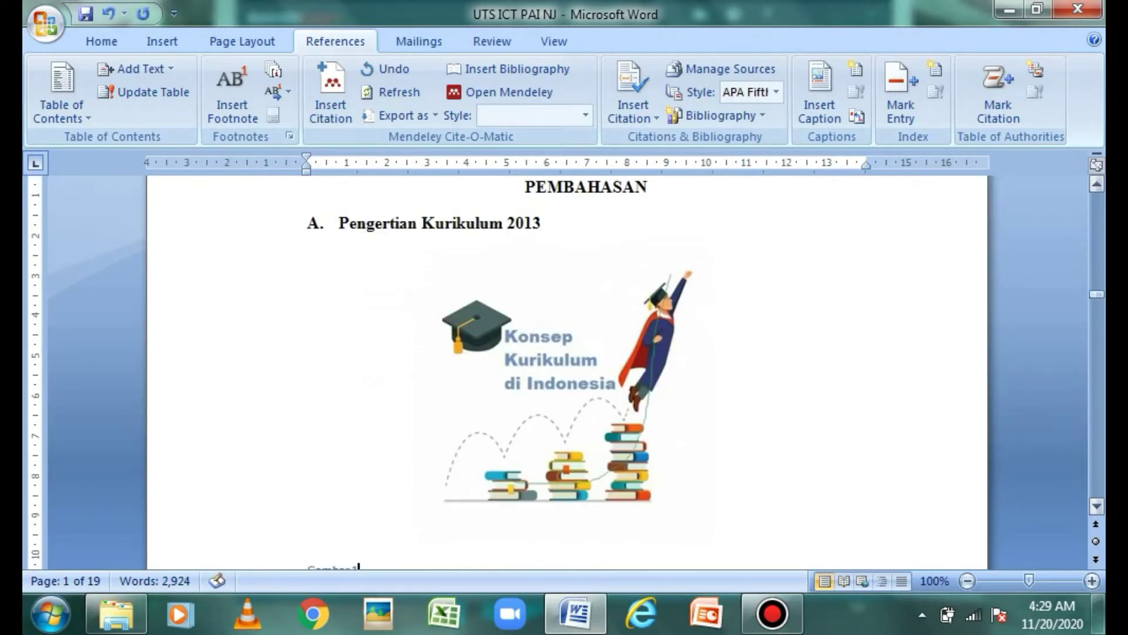
click(1096, 184)
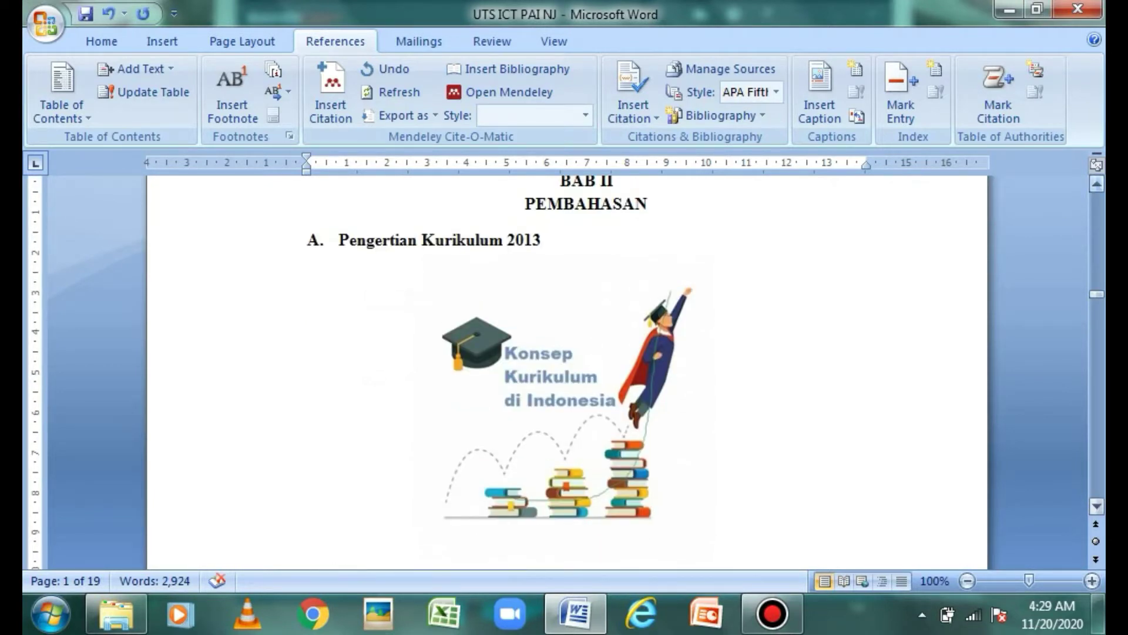
click(1095, 184)
click(556, 417)
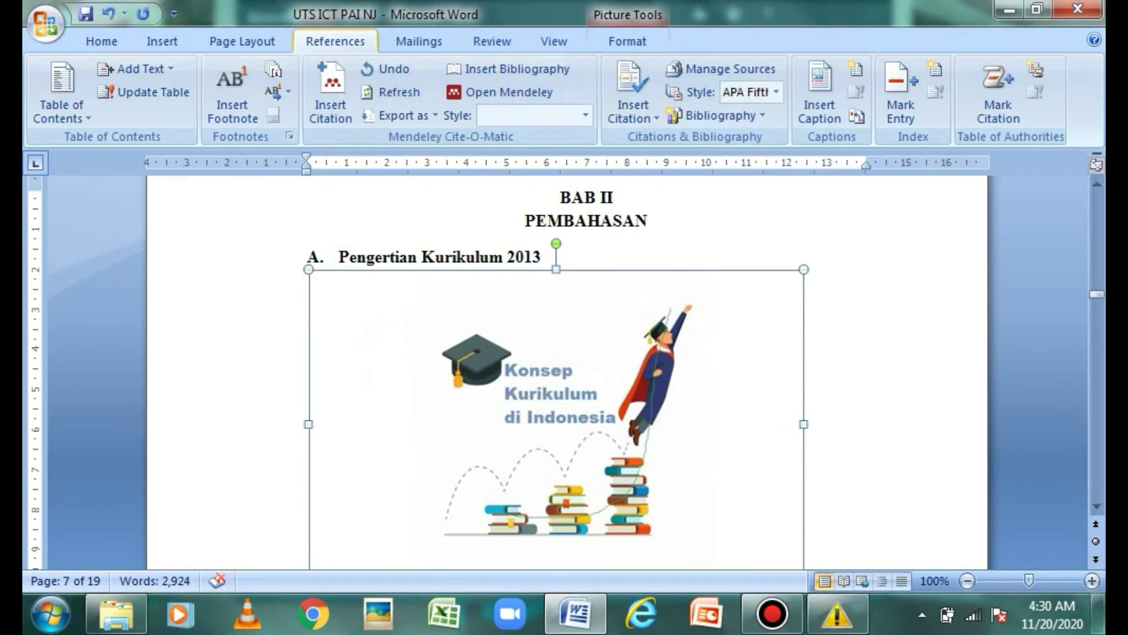
click(820, 94)
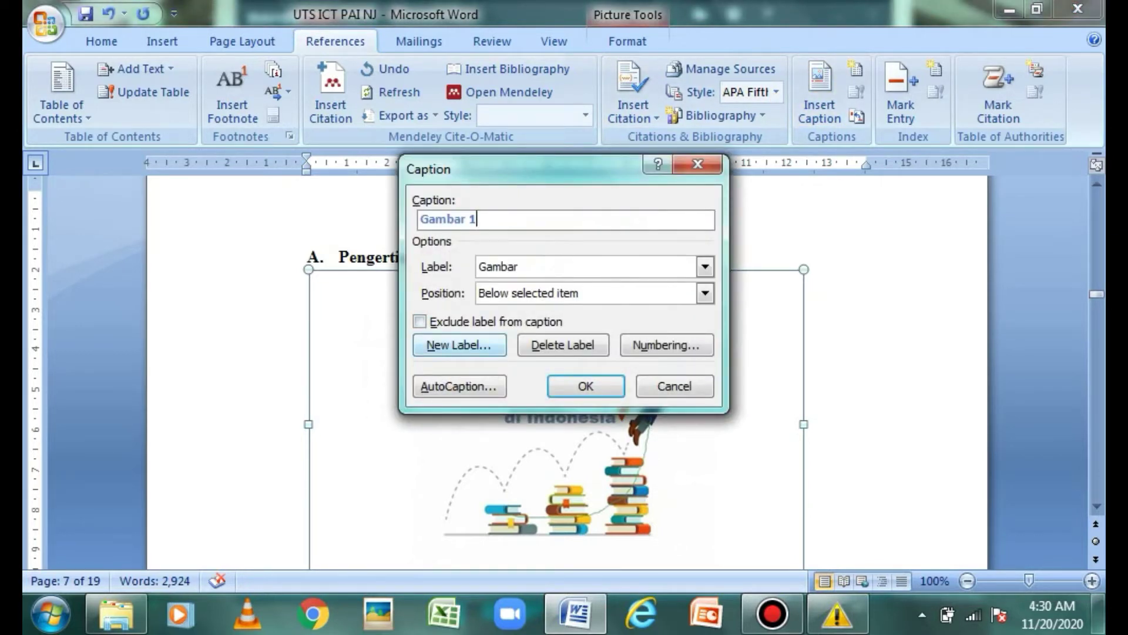
click(704, 266)
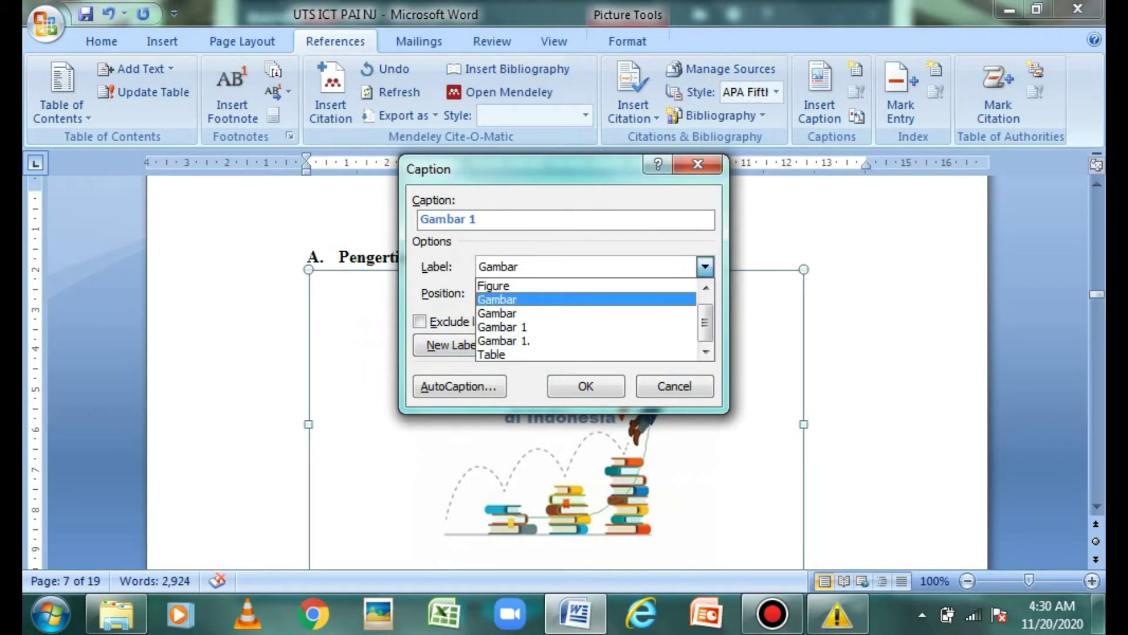
key(Return)
key(alt+n)
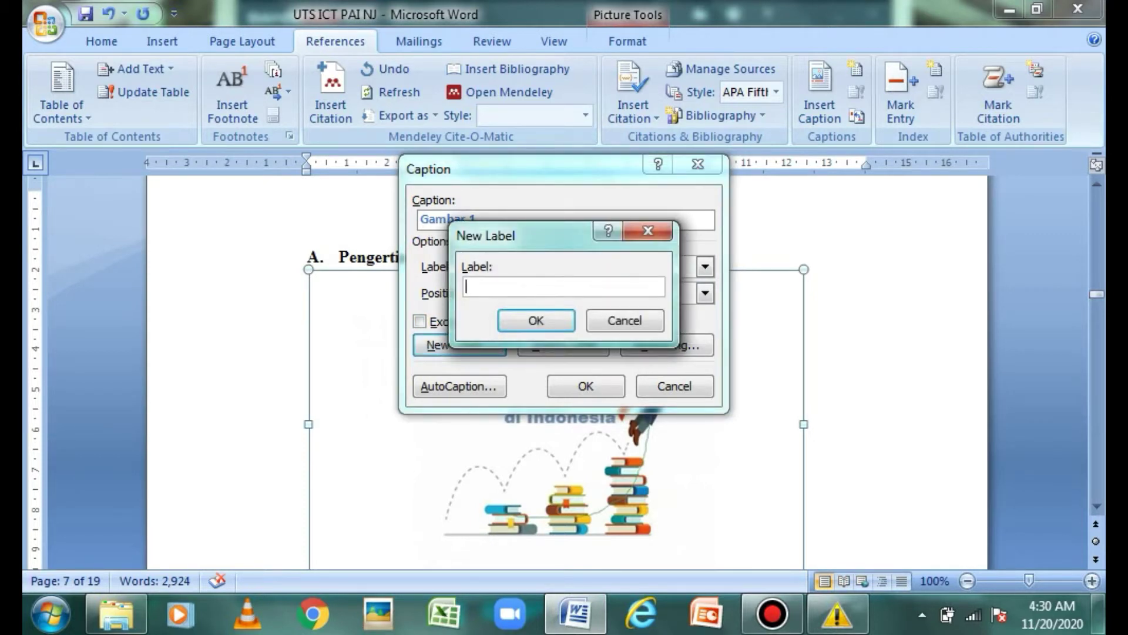
text(Gambar)
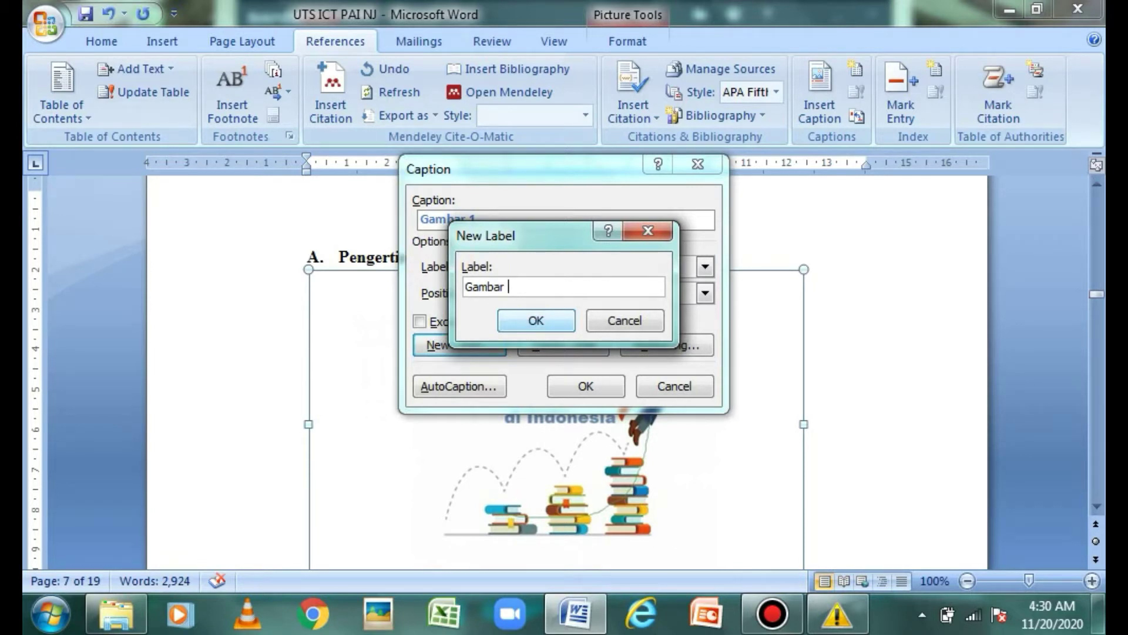
key(Return)
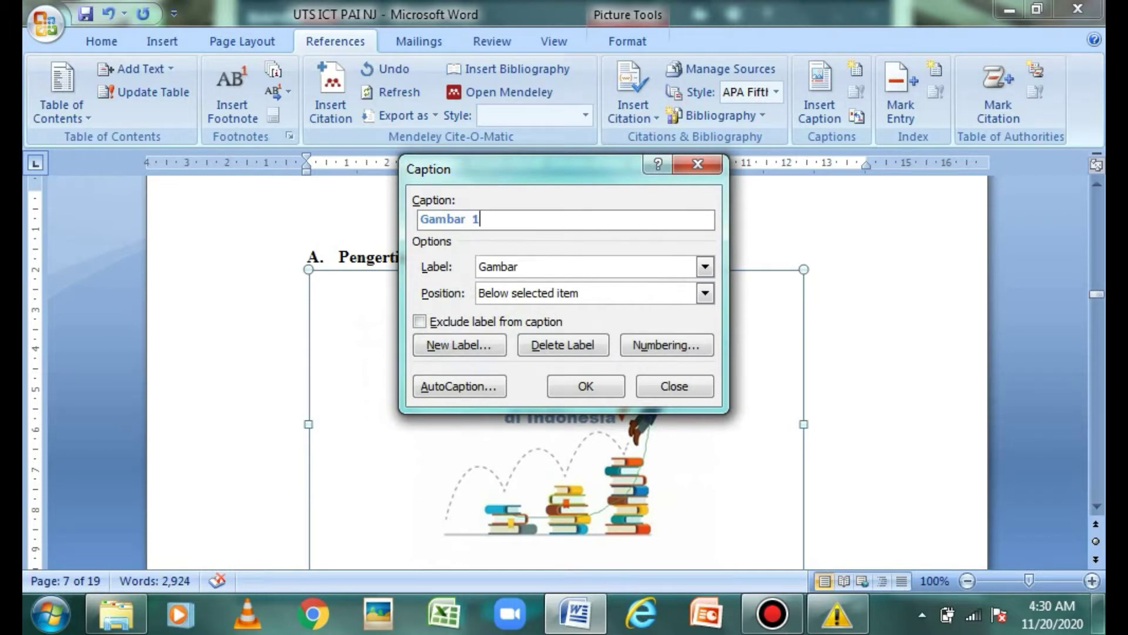
text(Konsep Kurikulum)
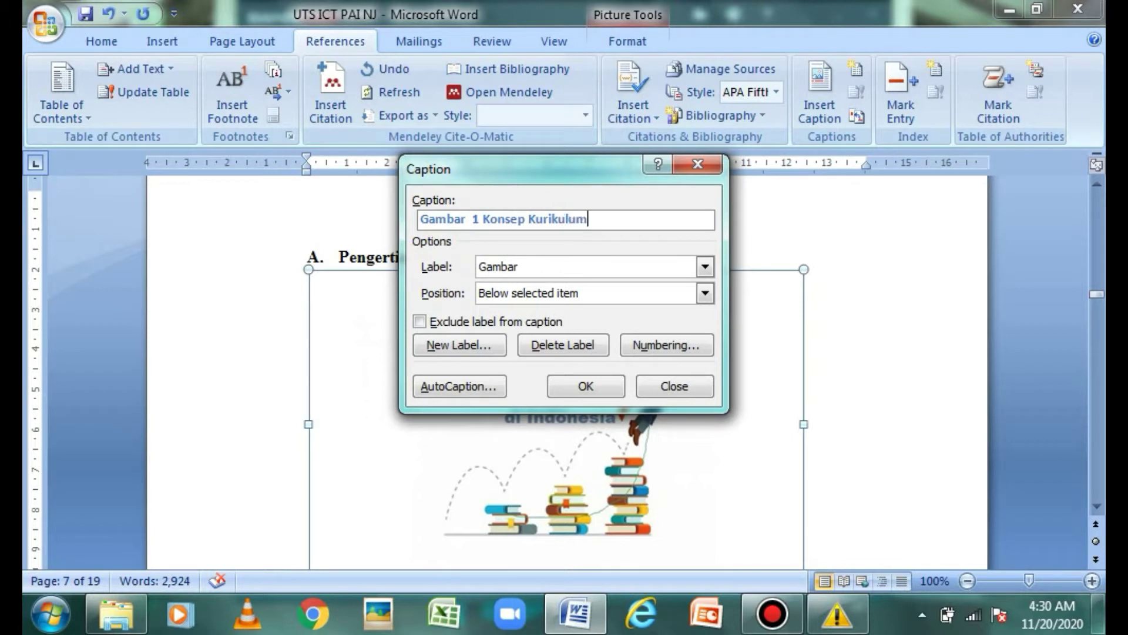
key(Return)
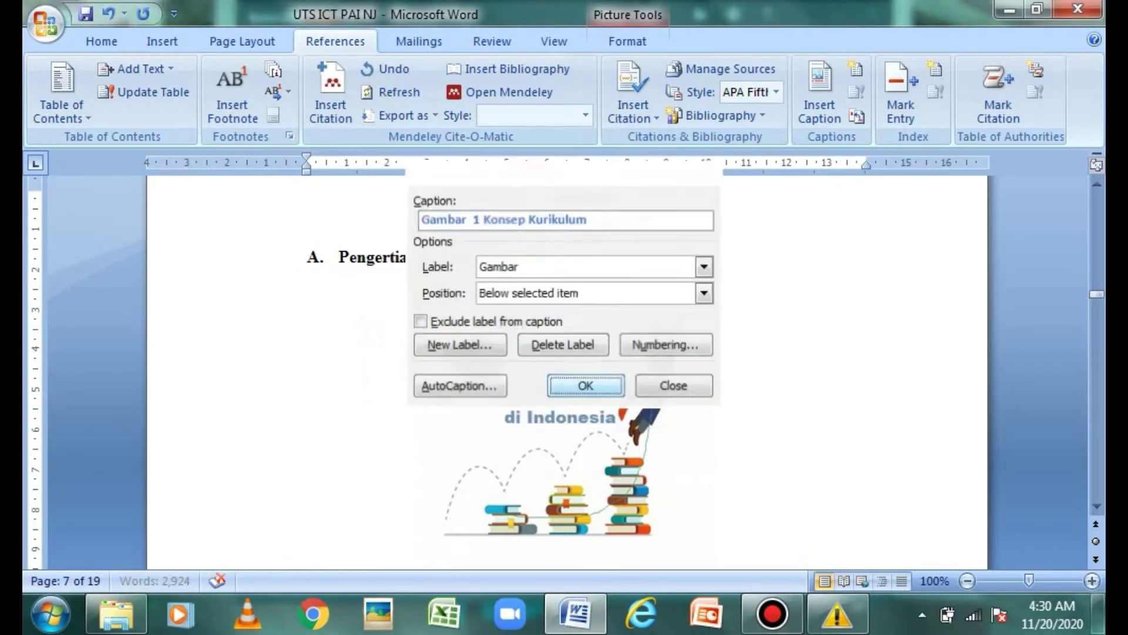
- Delete the leftover "Gambar 1" line beneath the "Gambar 1 Konsep Kurikulum" caption
key(Return)
text(Gambar 1)
scroll(587, 546, down, 1)
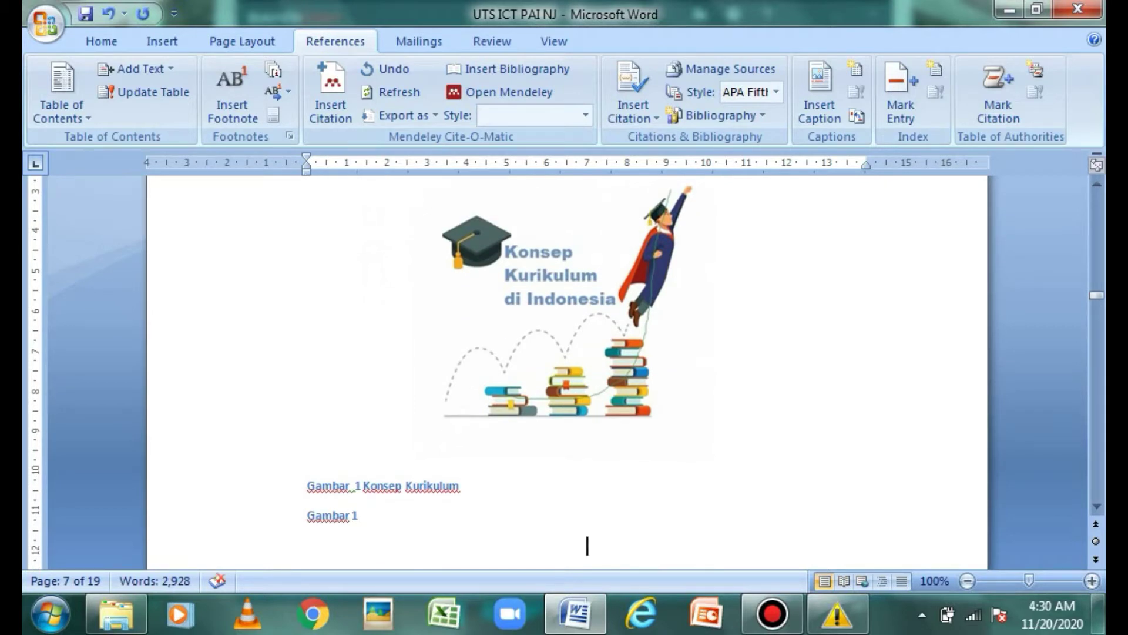
drag(358, 515, 306, 516)
key(BackSpace)
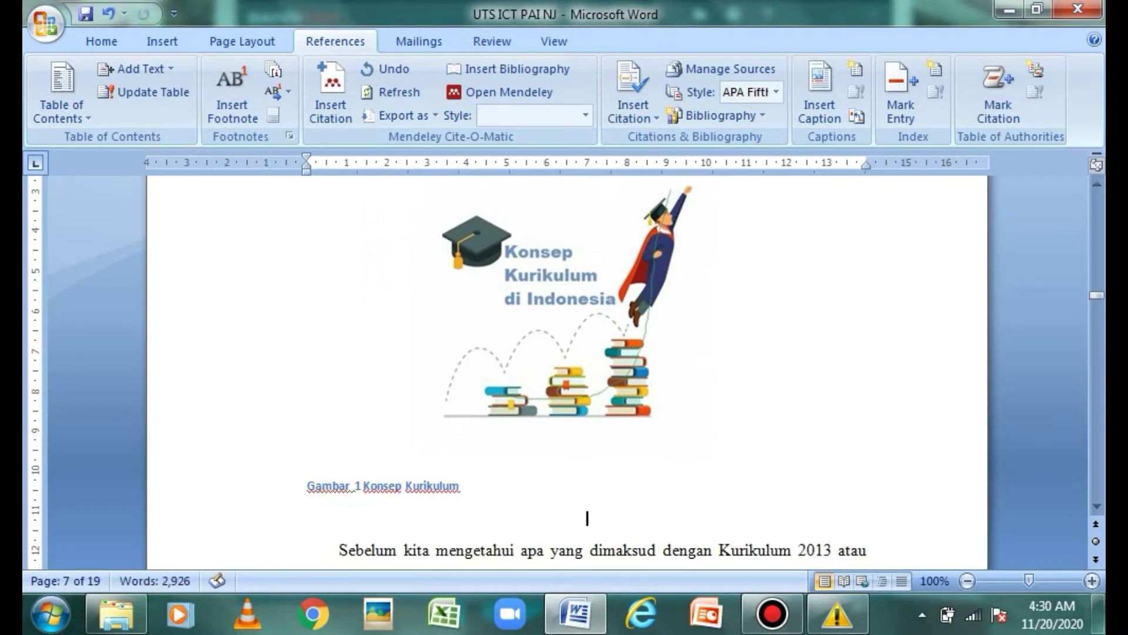
- Format the "Gambar 1 Konsep Kurikulum" caption as centered Times New Roman, size 12, with the current font color applied
drag(587, 518, 307, 486)
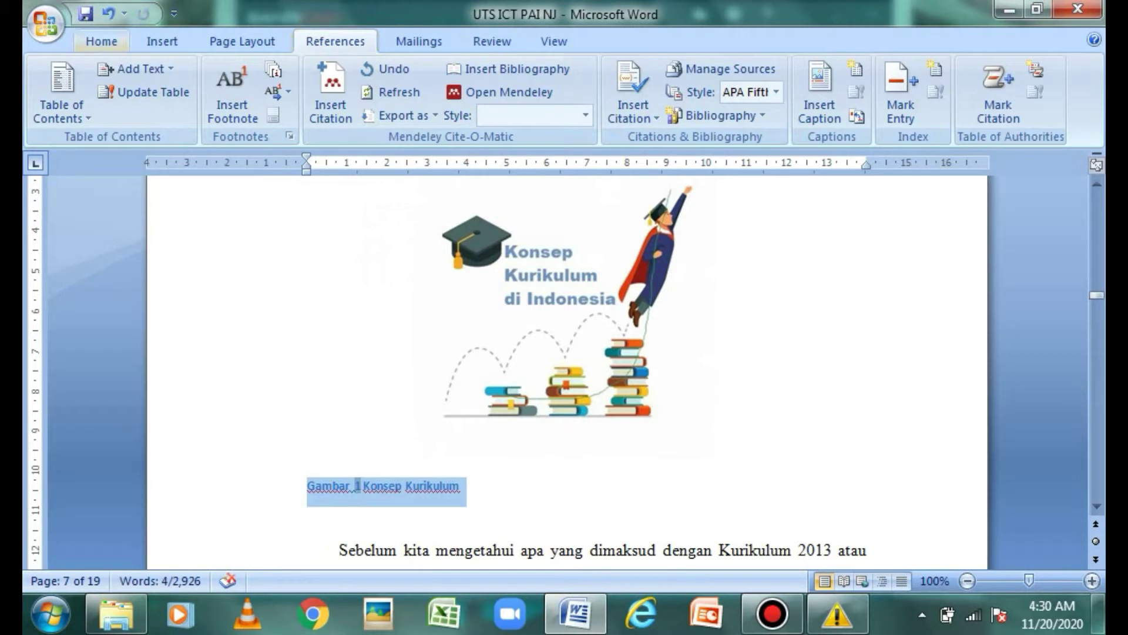
click(101, 41)
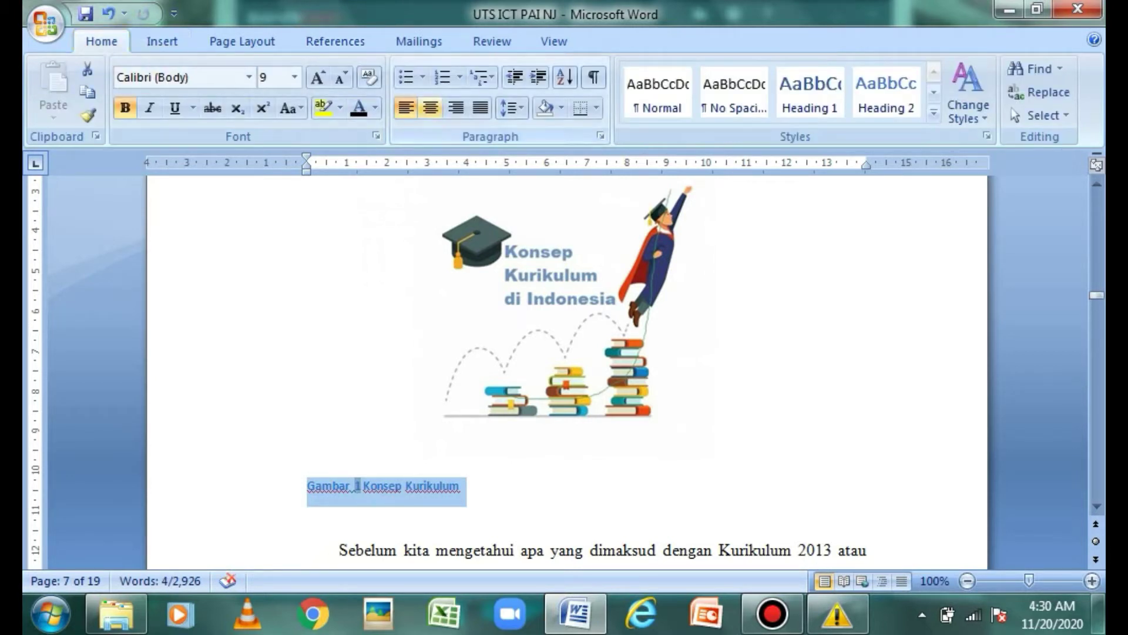
click(431, 107)
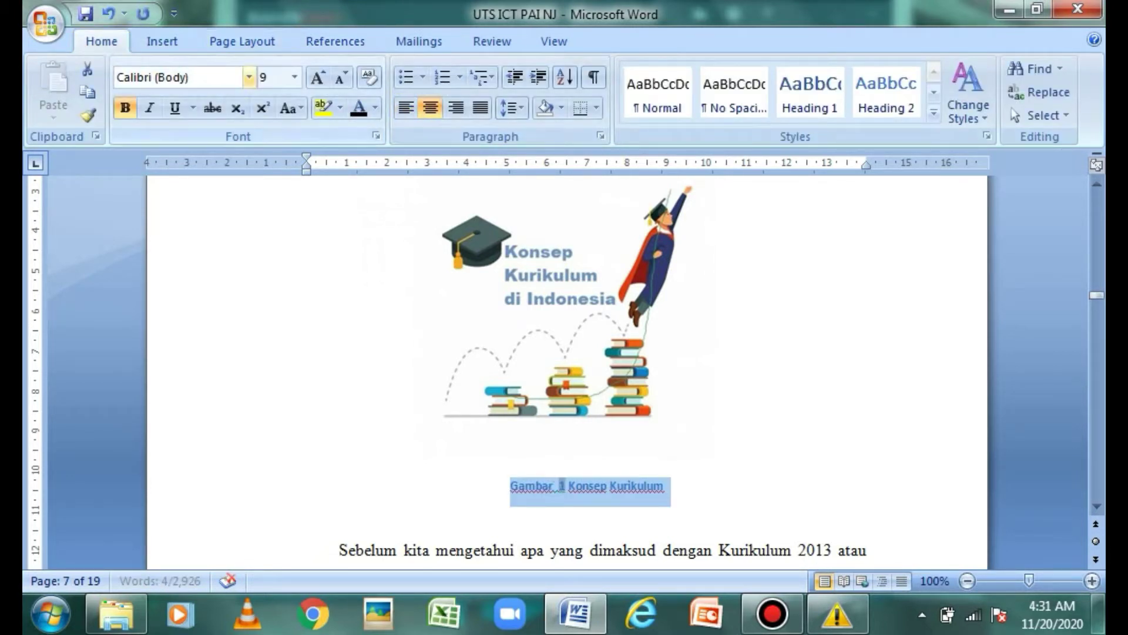
click(249, 77)
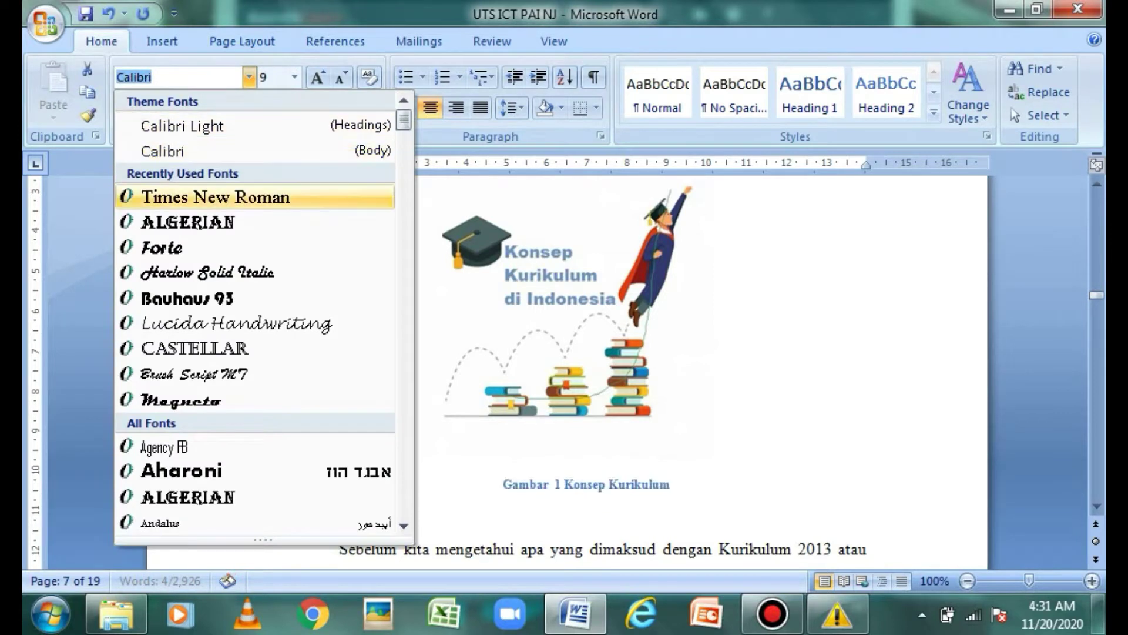
click(214, 129)
click(318, 77)
click(318, 77)
click(317, 77)
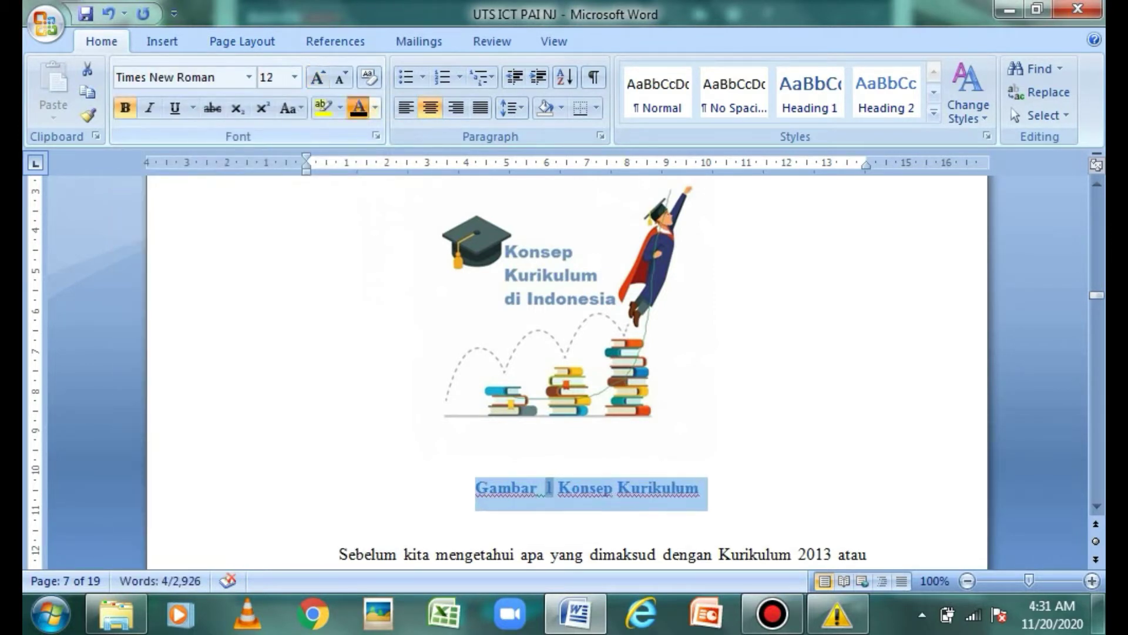
click(358, 108)
- Insert the caption "Gambar 2 Kurikulum 2013" below the Kurikulum 2013 logo picture
scroll(567, 370, down, 6)
scroll(567, 370, down, 4)
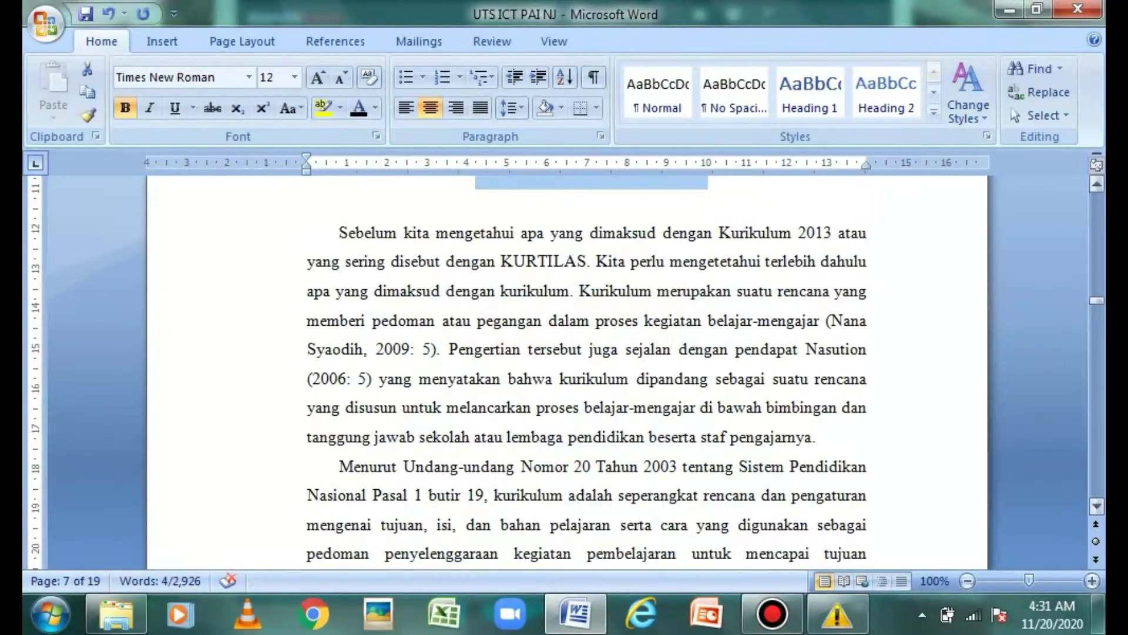
drag(1097, 301, 1097, 326)
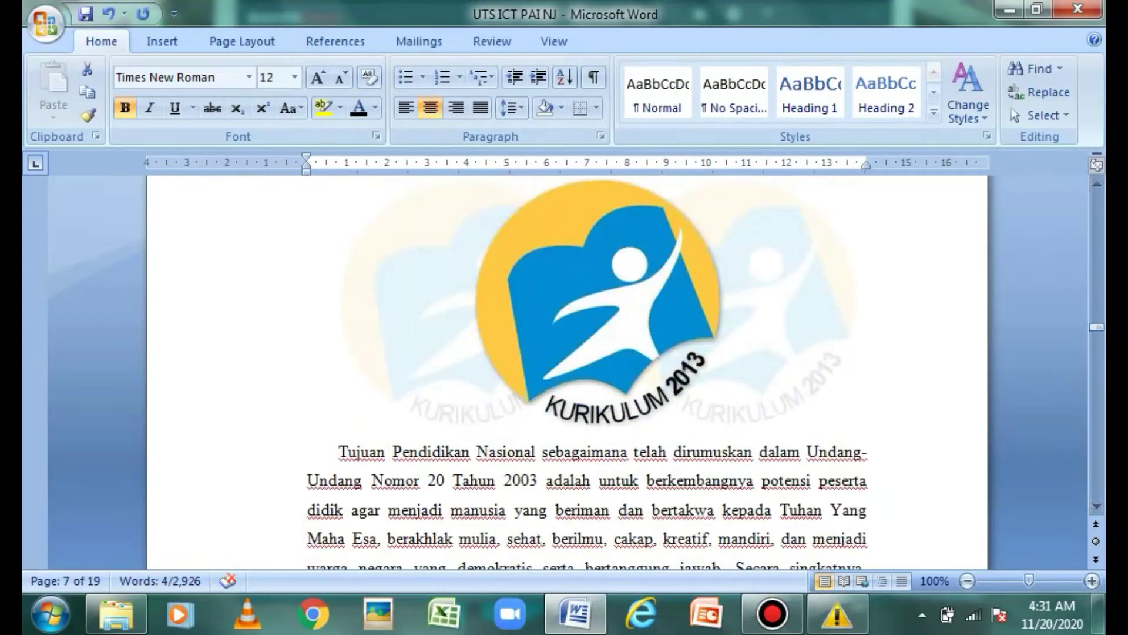
click(599, 302)
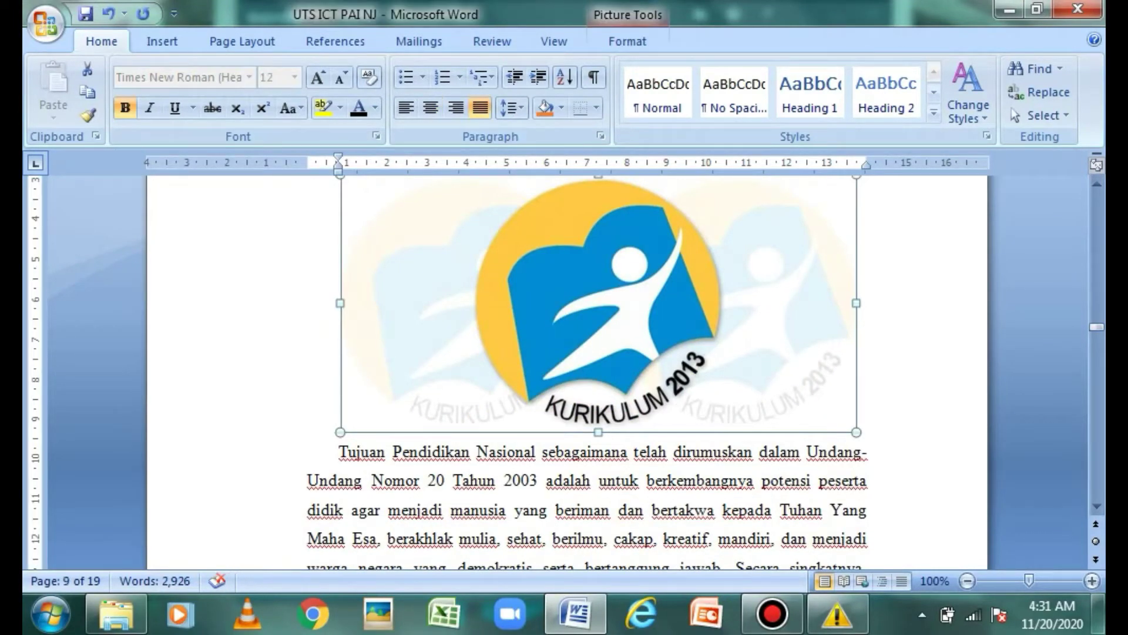
click(335, 41)
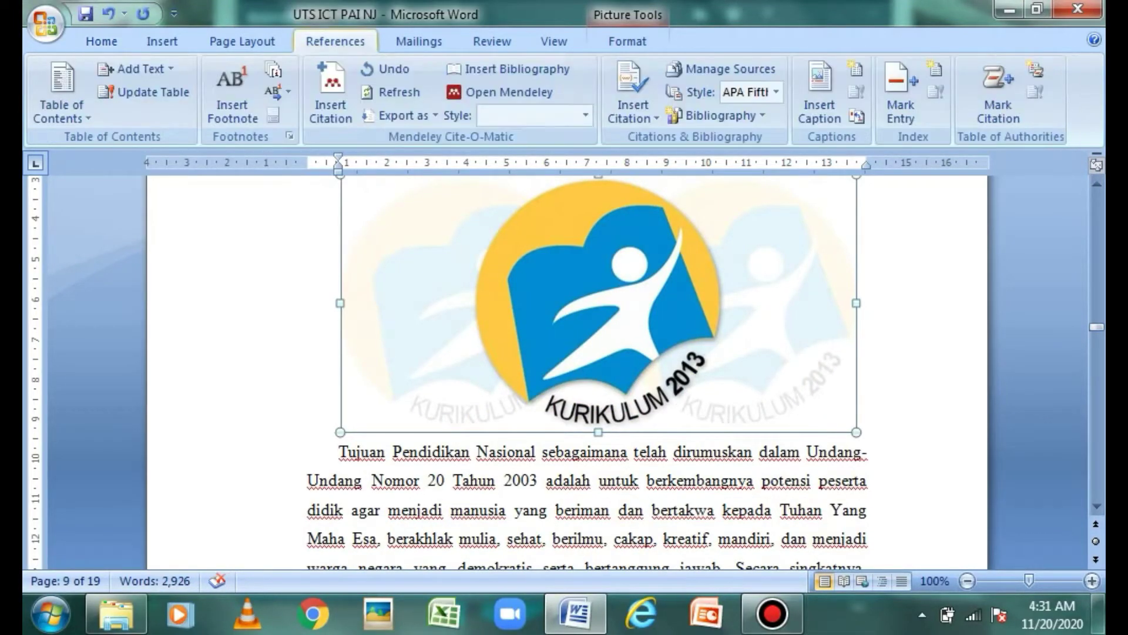
click(820, 94)
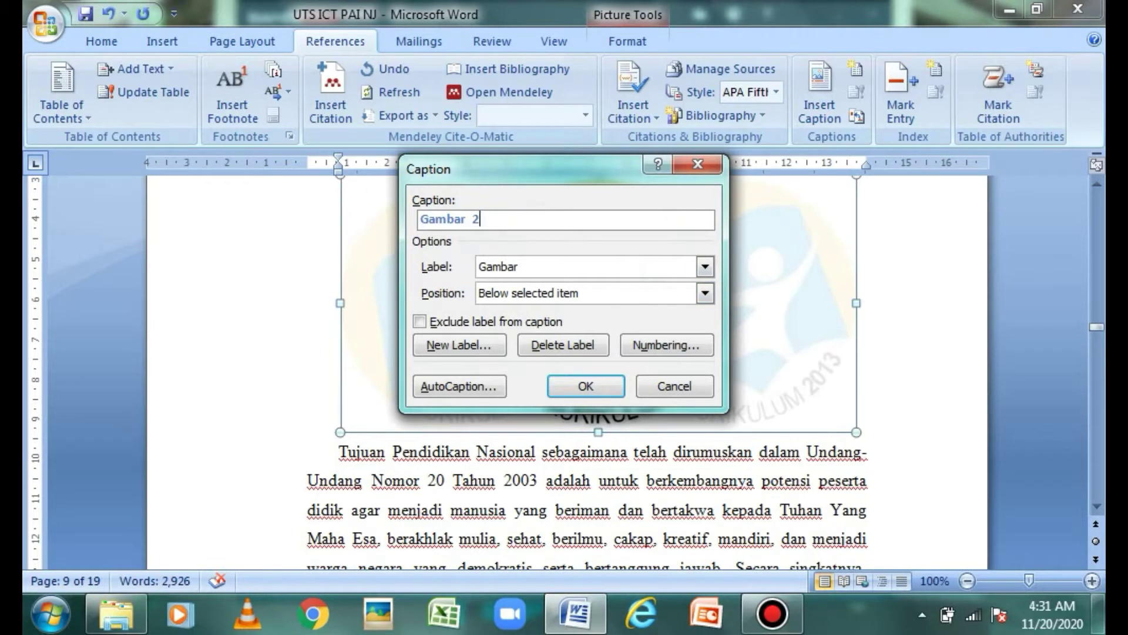
text(Kurikulum 2013)
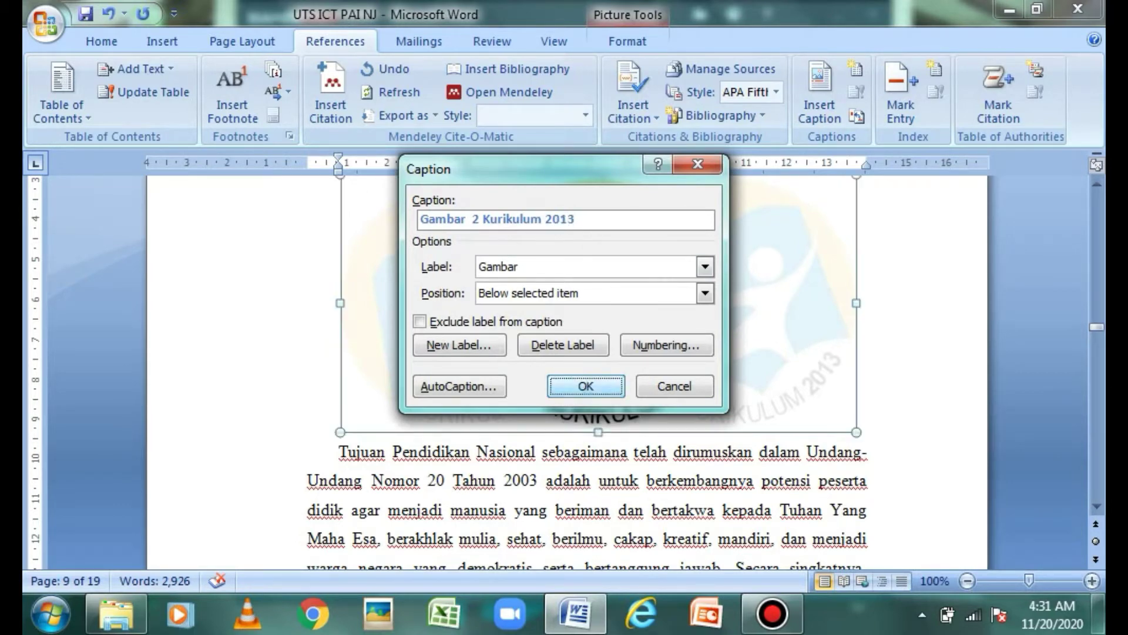
key(Return)
- Center the "Gambar 2 Kurikulum 2013" caption and set its font to Times New Roman, size 12
key(Home)
key(shift+End)
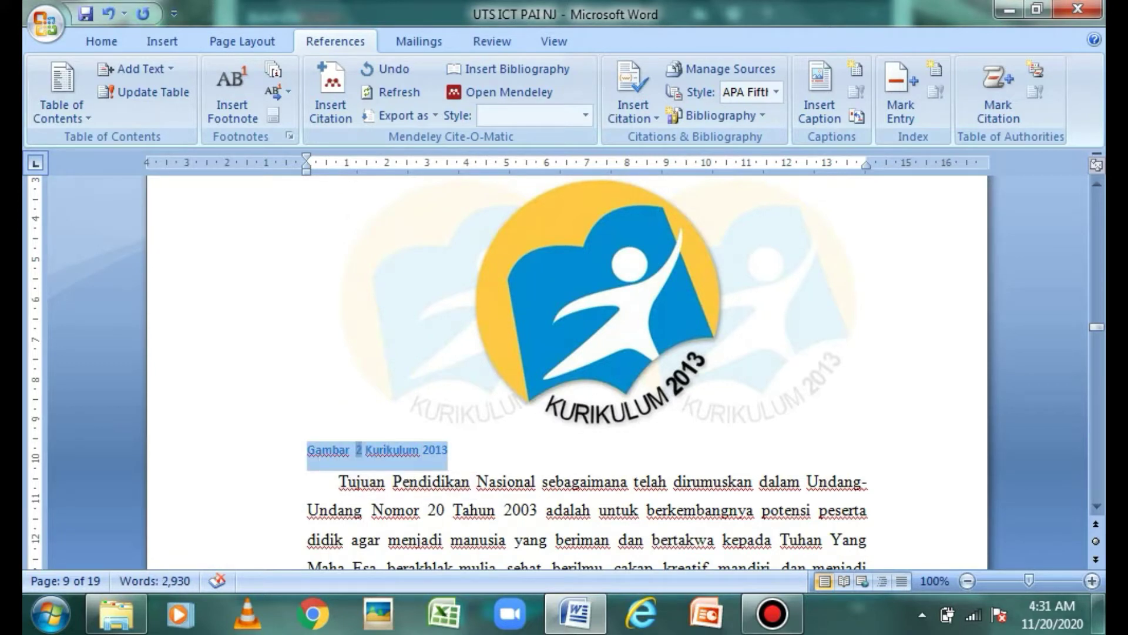
click(124, 41)
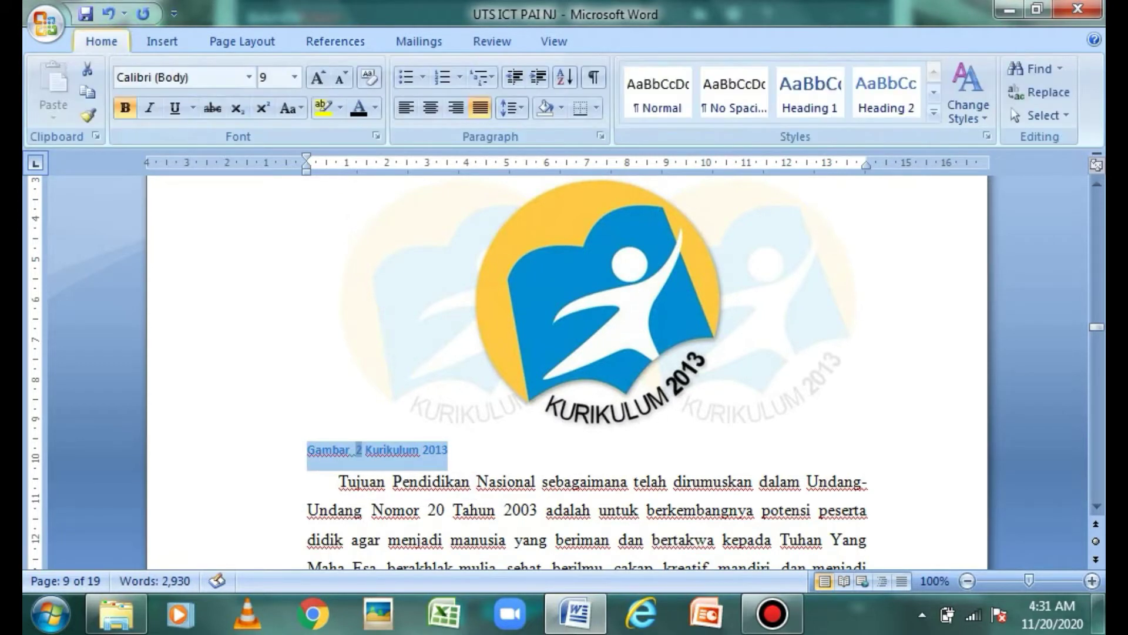
click(430, 108)
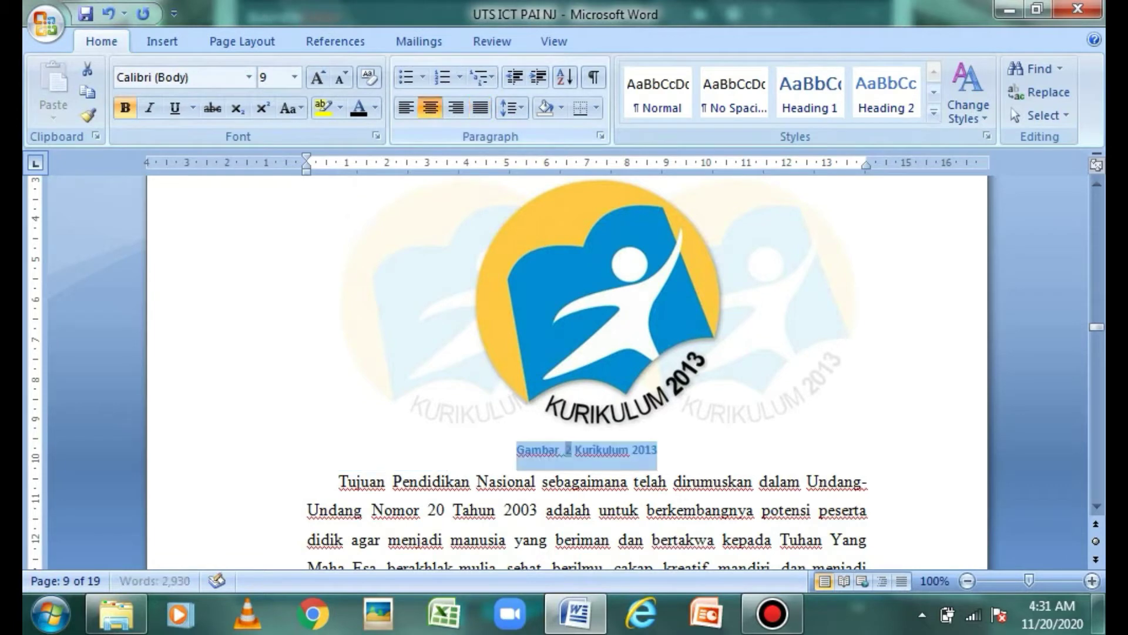
click(250, 77)
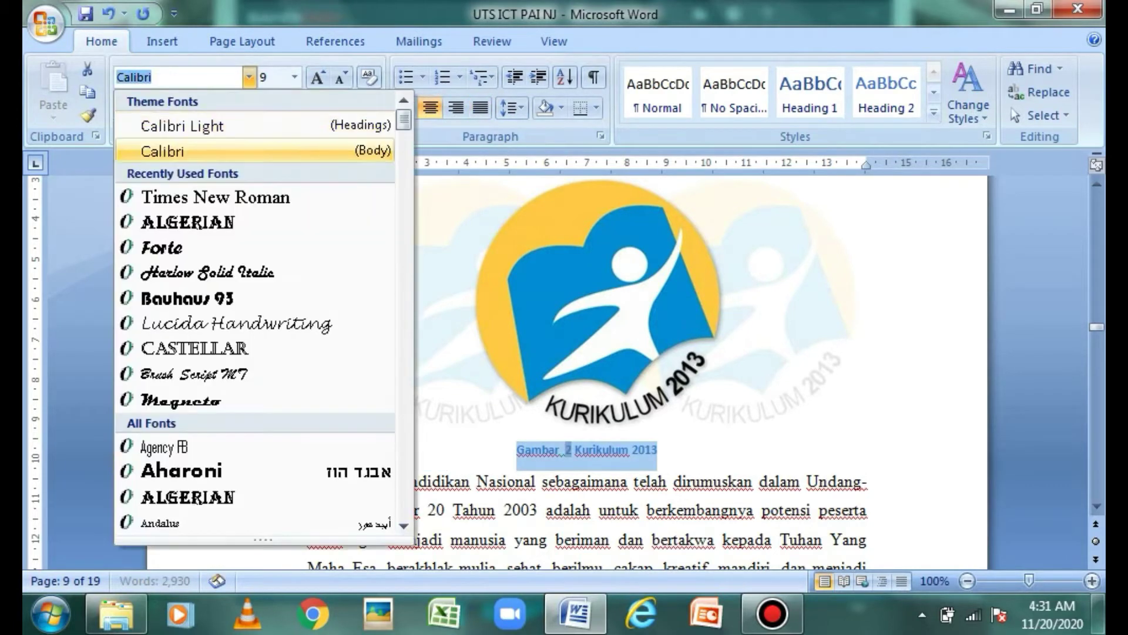
click(215, 197)
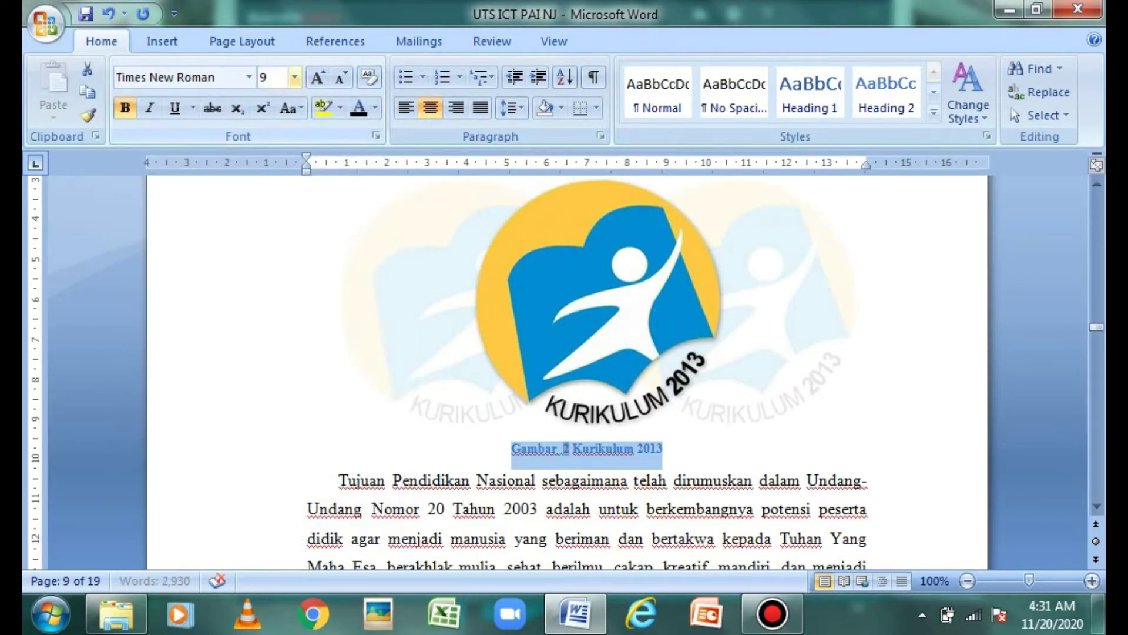
click(294, 77)
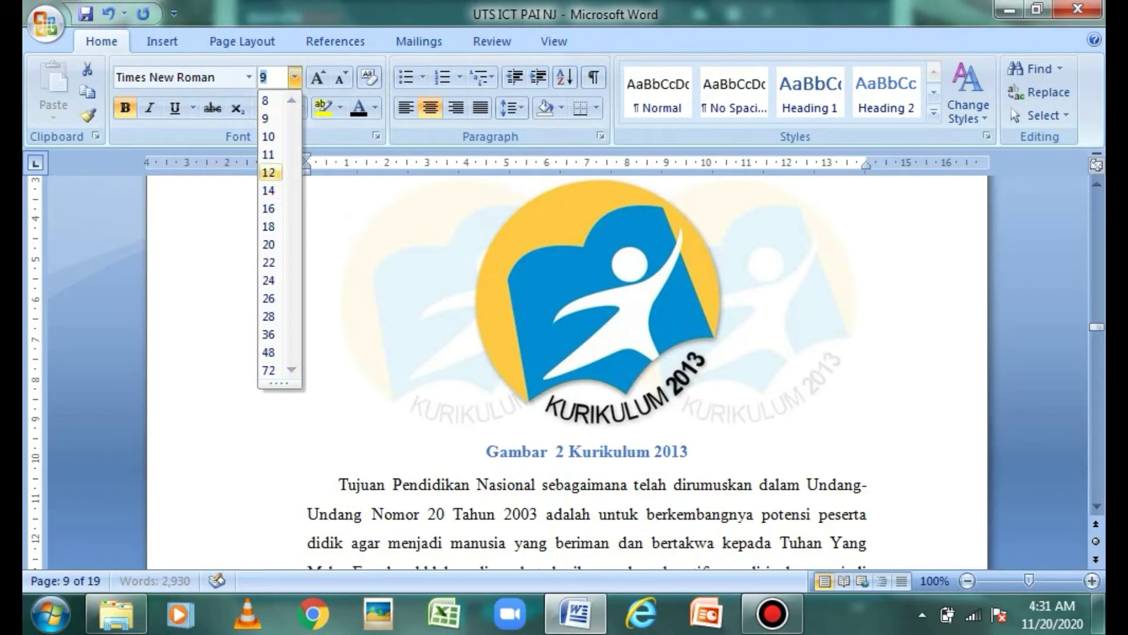
click(268, 172)
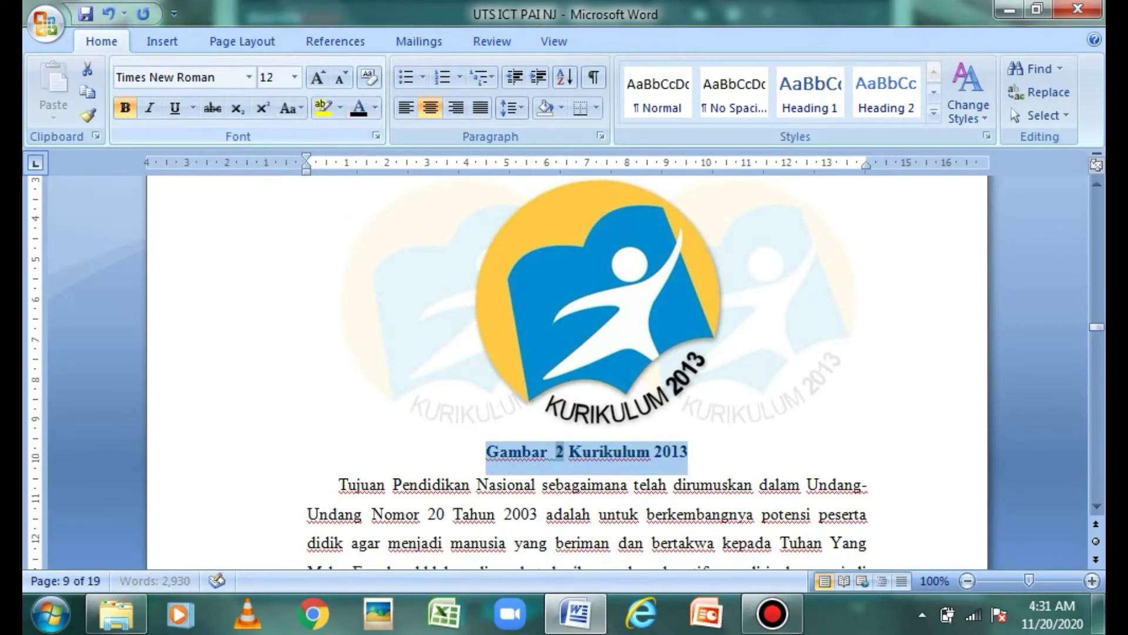
- Delete the manually typed "Gambar 3. Elemen Kurikulum 1" caption beneath the Kurikulum building-blocks picture
drag(1096, 326, 1096, 410)
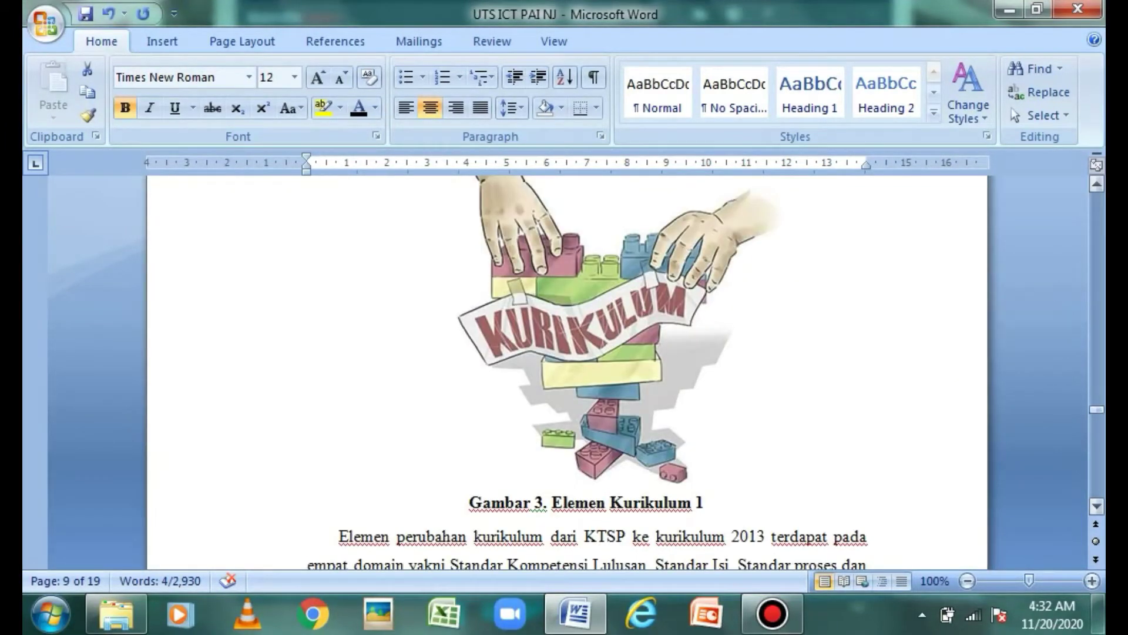
click(598, 329)
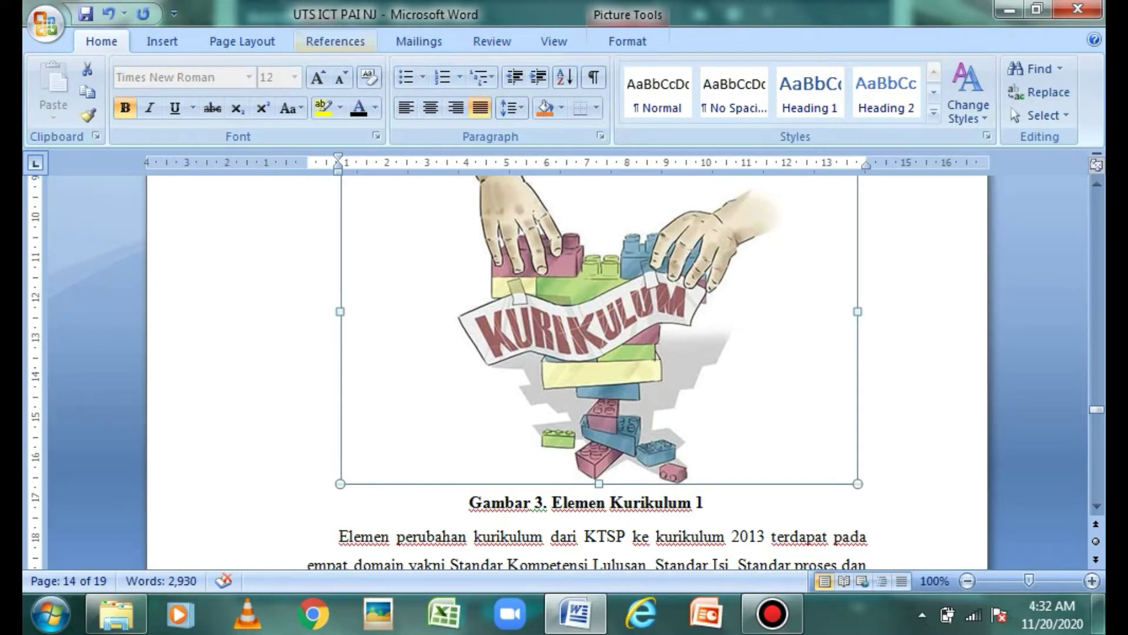
click(335, 41)
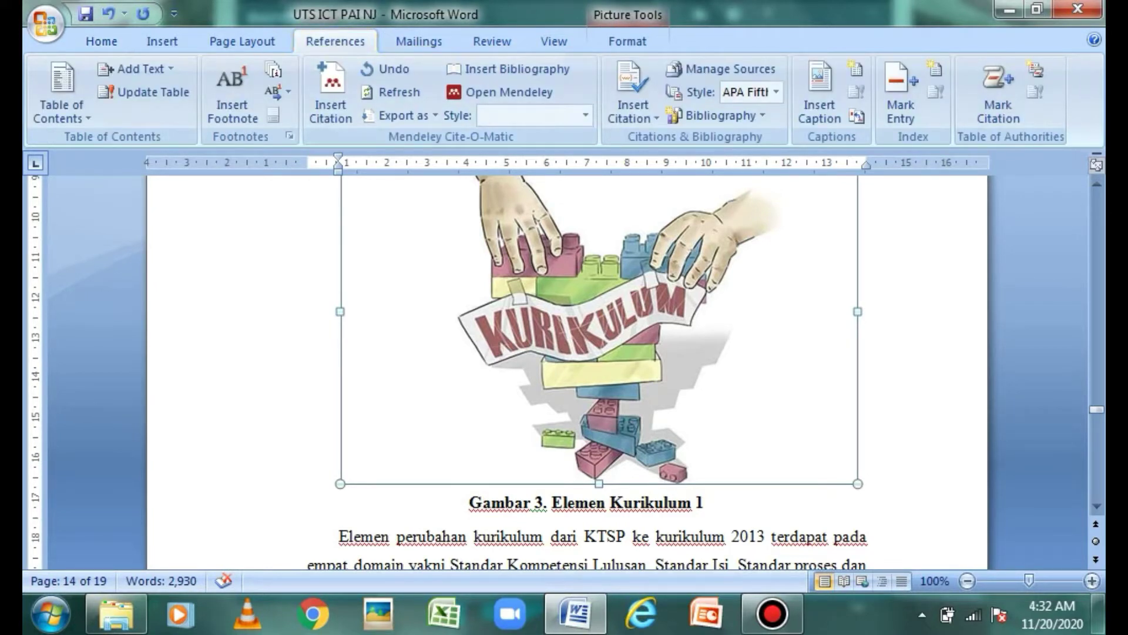
double_click(473, 503)
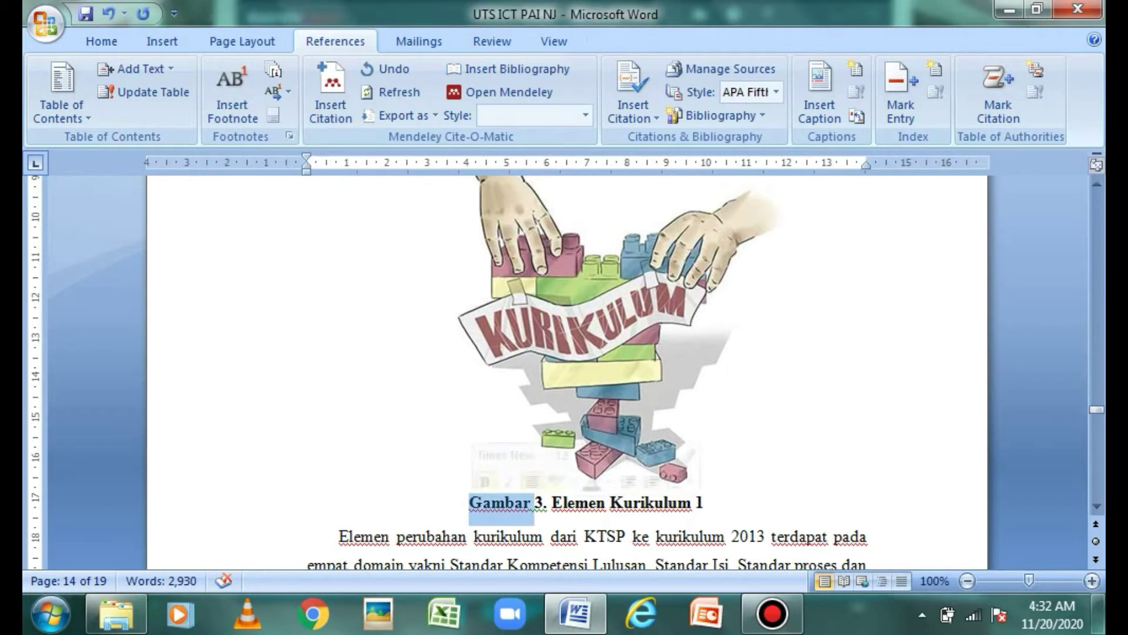
click(470, 502)
key(ctrl+shift+Right)
key(ctrl+shift+Right)
key(ctrl+shift+Right)
key(ctrl+shift+Right)
key(ctrl+shift+Right)
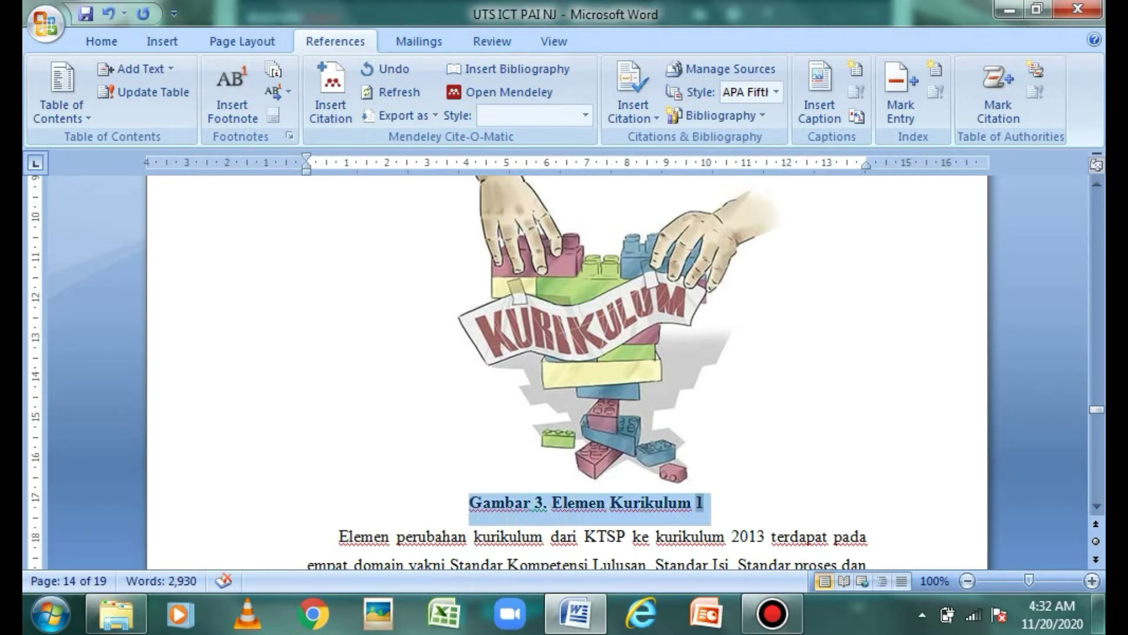
key(Delete)
- Insert the caption "Gambar 3 Elemen Kurikulum" below the building-blocks picture, using the Gambar label
click(598, 329)
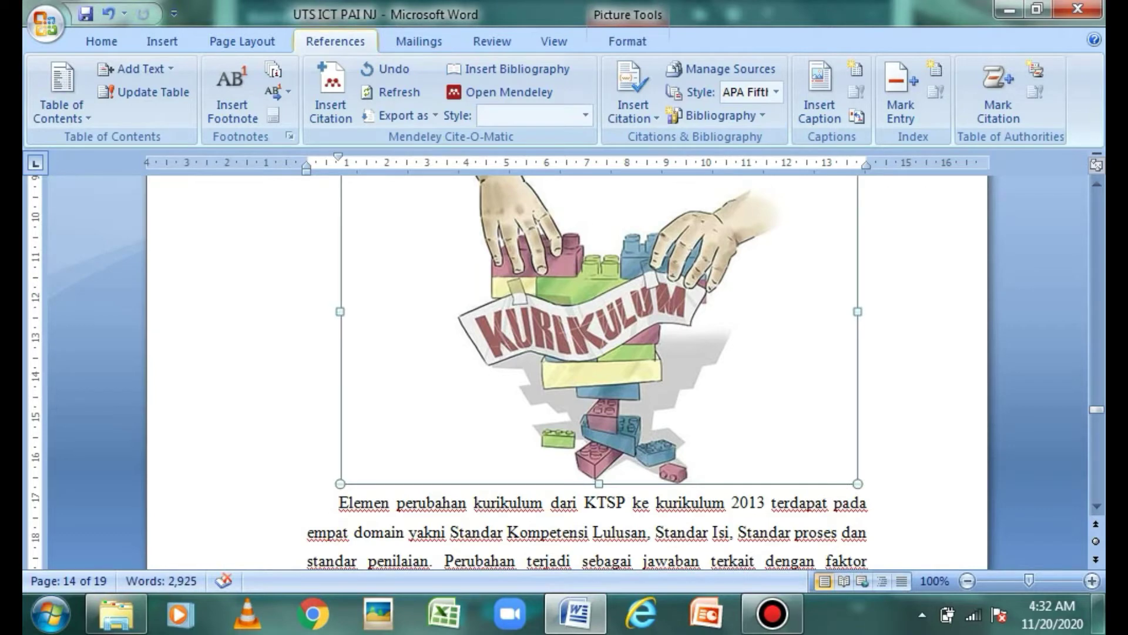
click(820, 94)
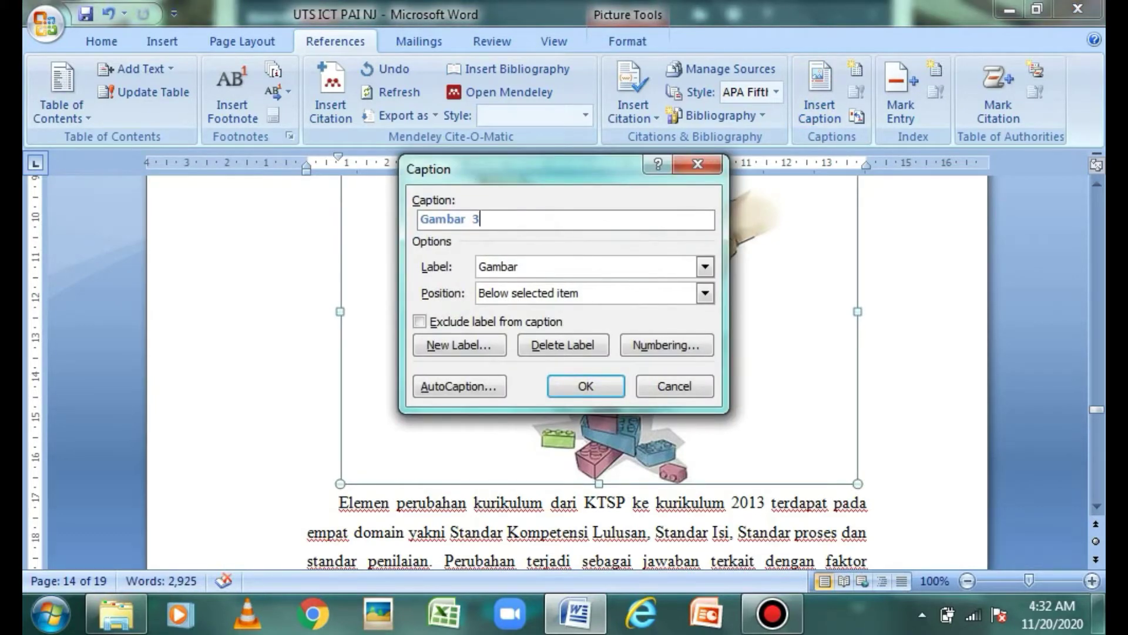
text(Elemen Kurikulum)
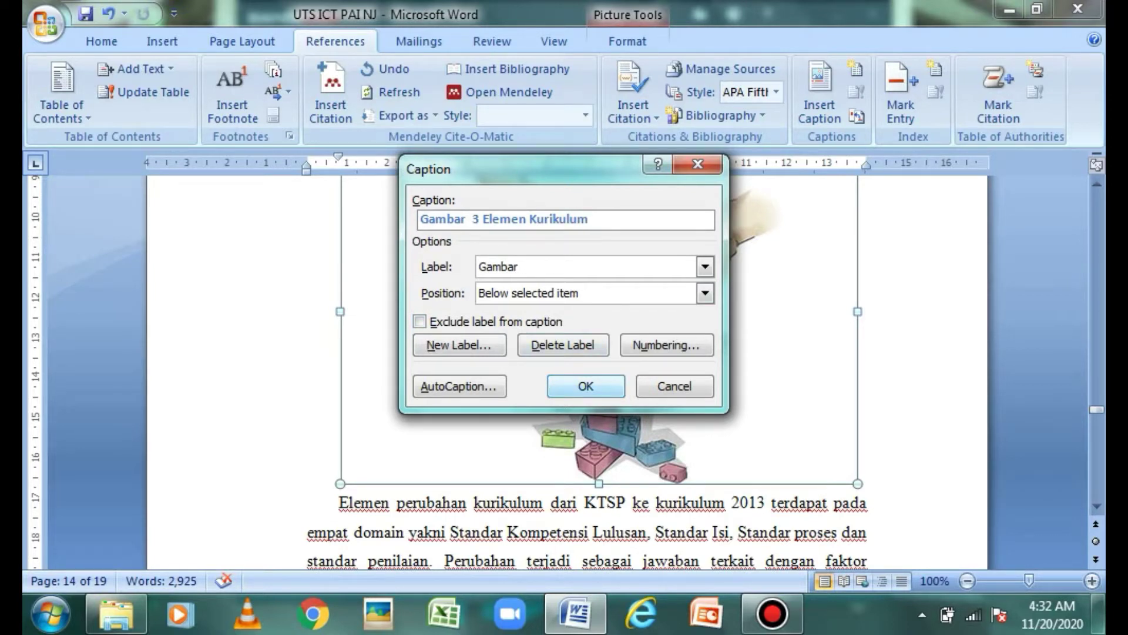
click(586, 386)
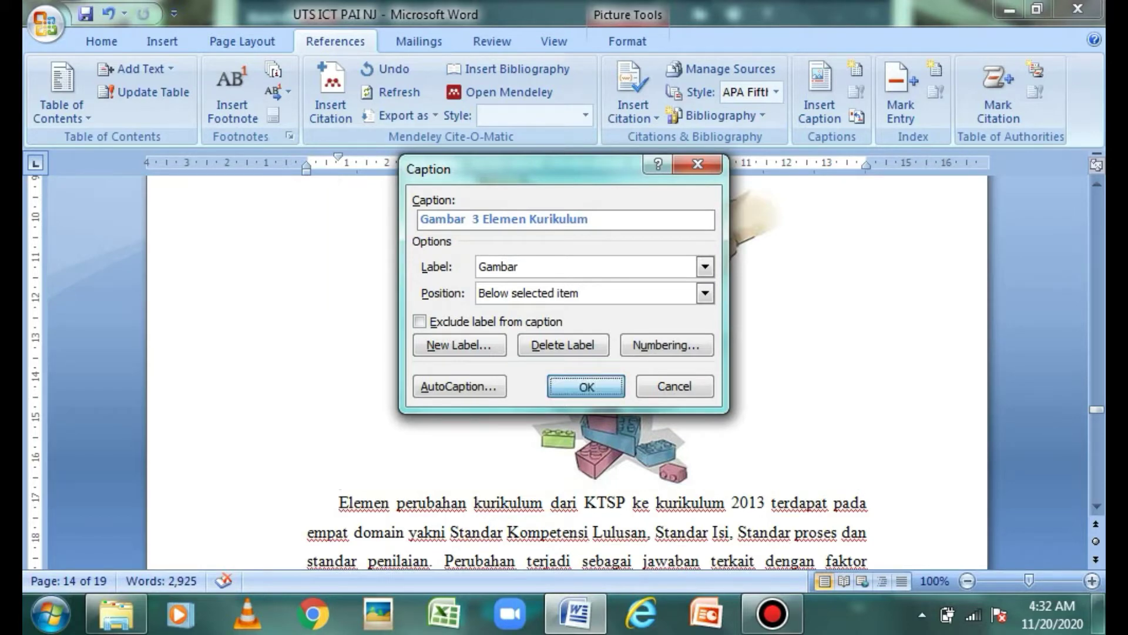
- Format the "Gambar 3 Elemen Kurikulum" caption as centered, black Times New Roman, size 12
key(shift+Home)
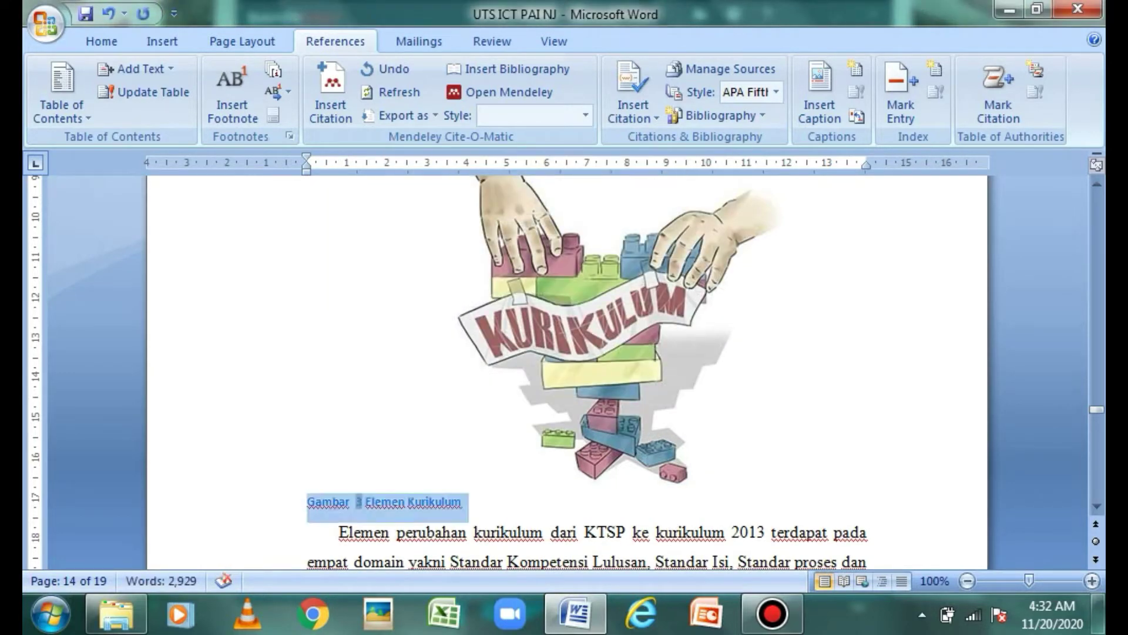
click(101, 41)
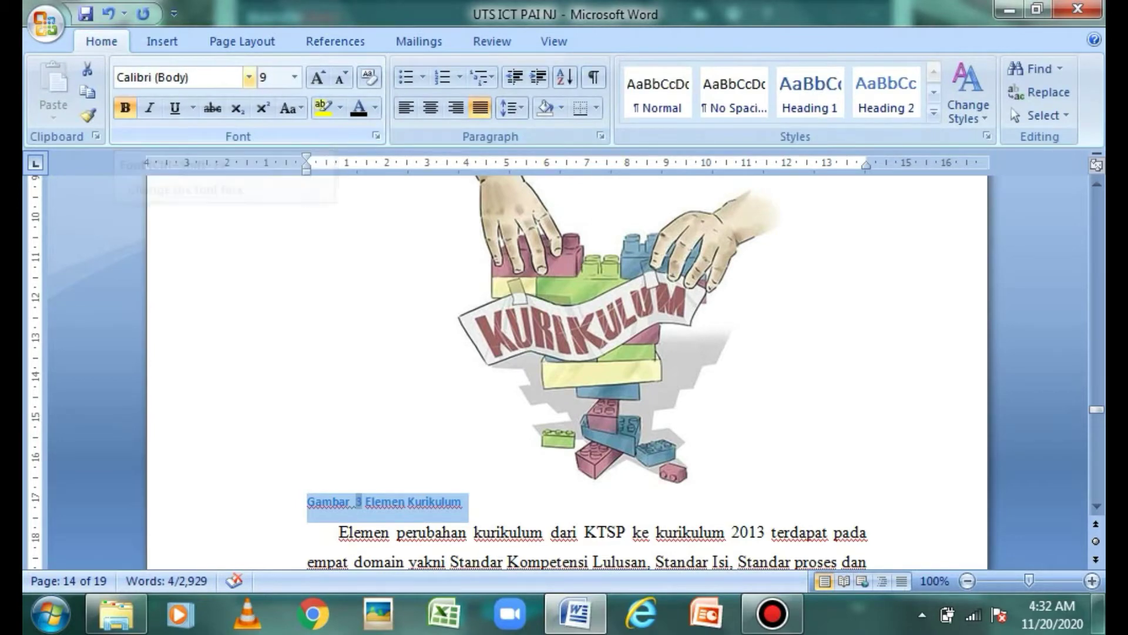
click(249, 77)
click(215, 197)
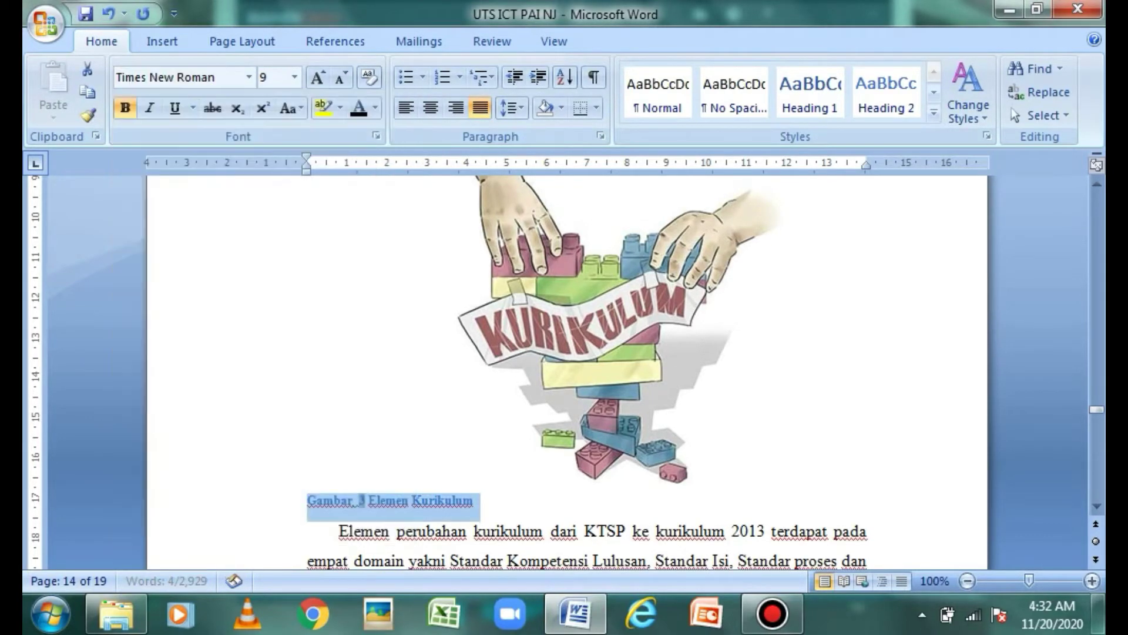
click(293, 77)
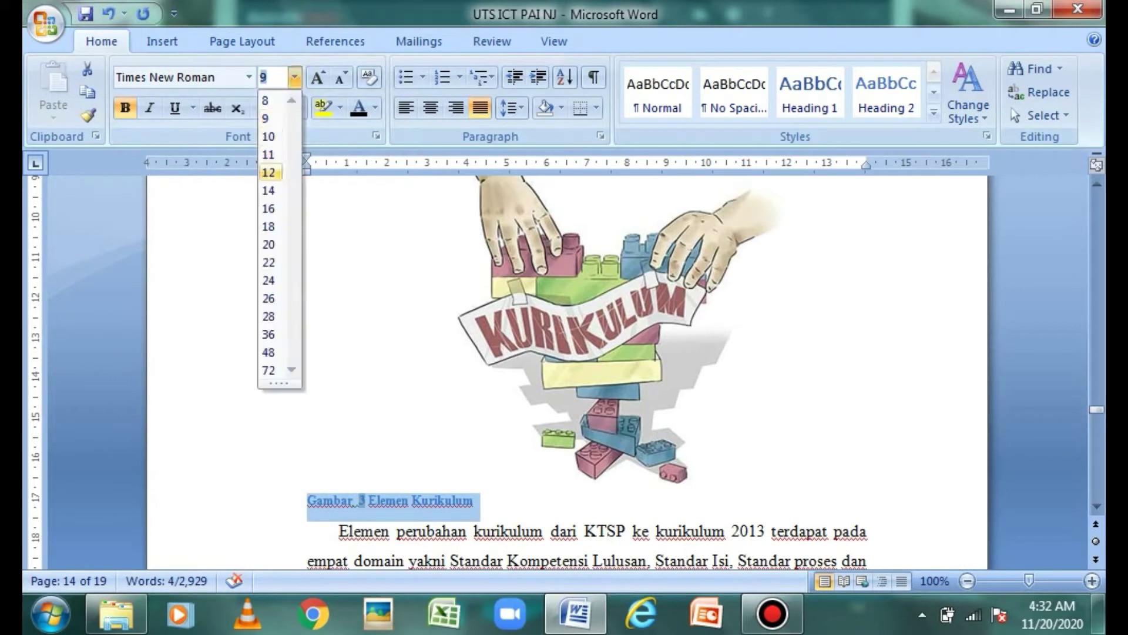
click(268, 172)
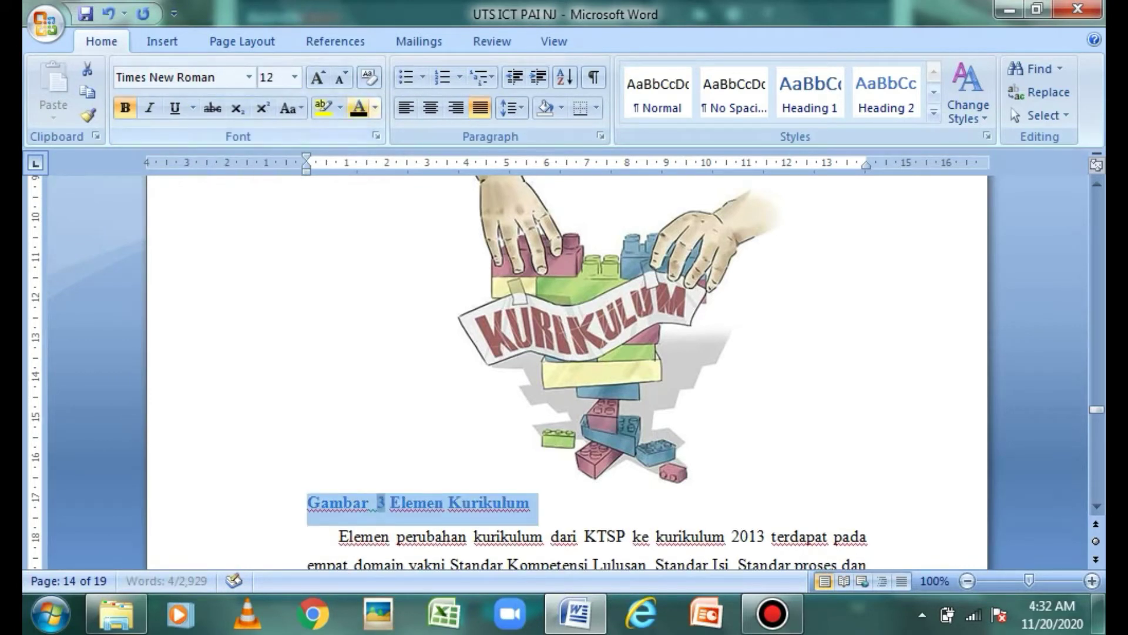
click(359, 108)
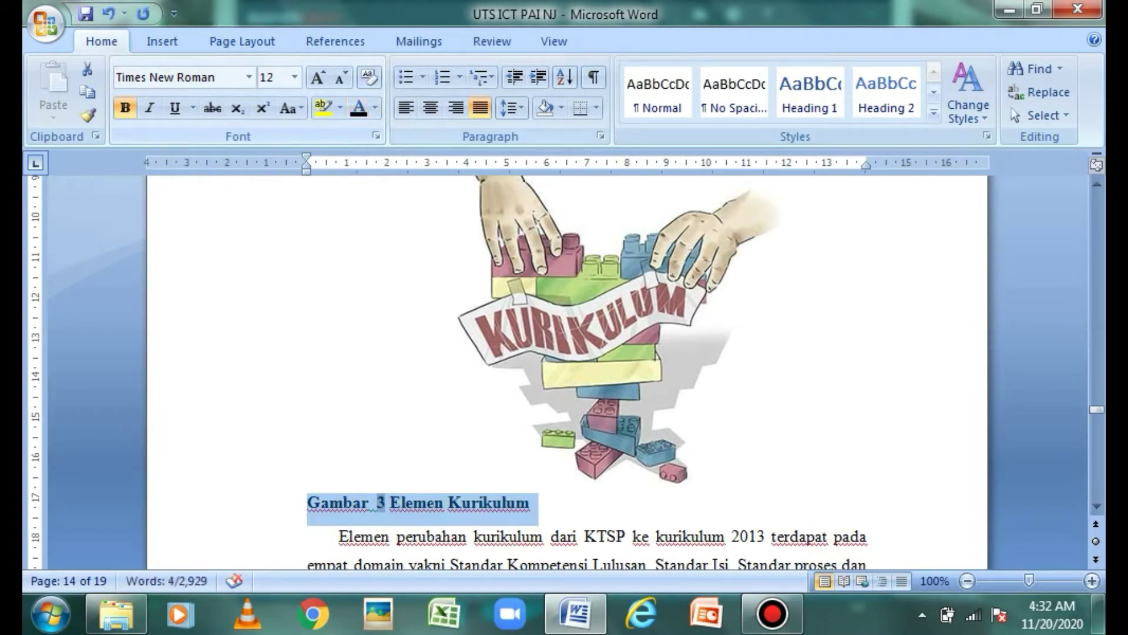
click(431, 108)
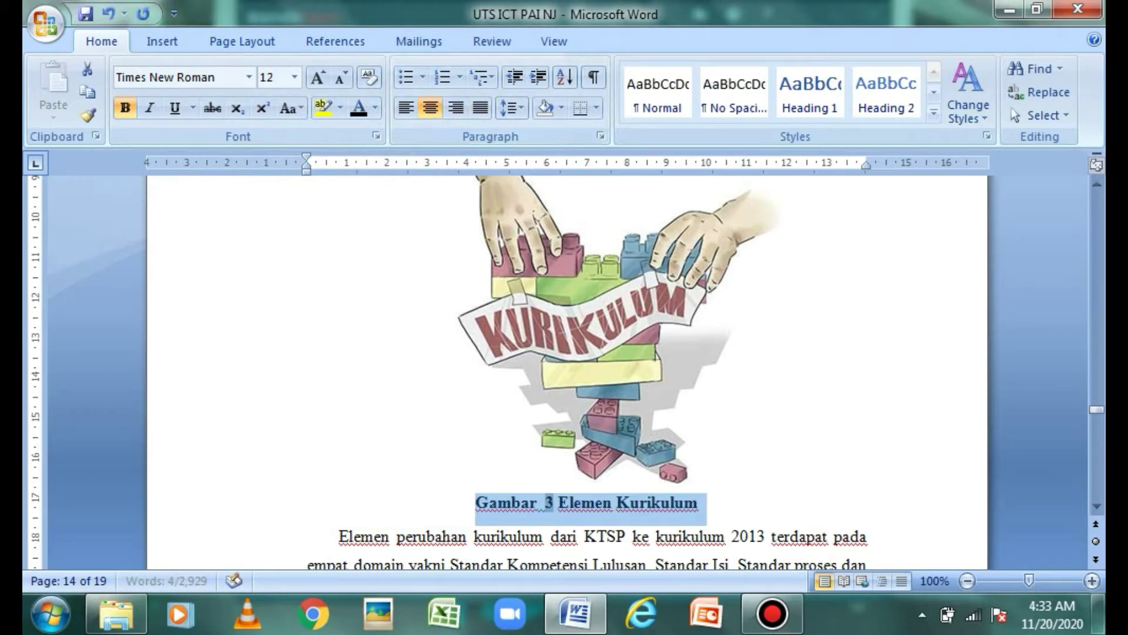
- Insert the caption "Gambar 4 KTSP" below the diagram under the Kurikulum 2006 (KTSP) heading
drag(1097, 410, 1097, 440)
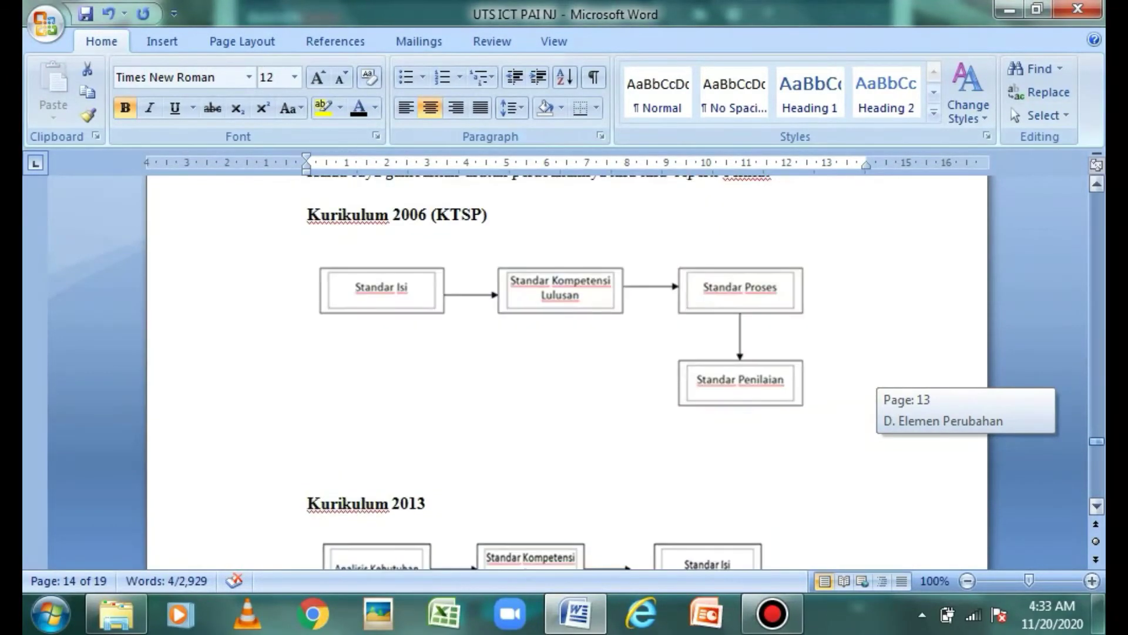
click(558, 340)
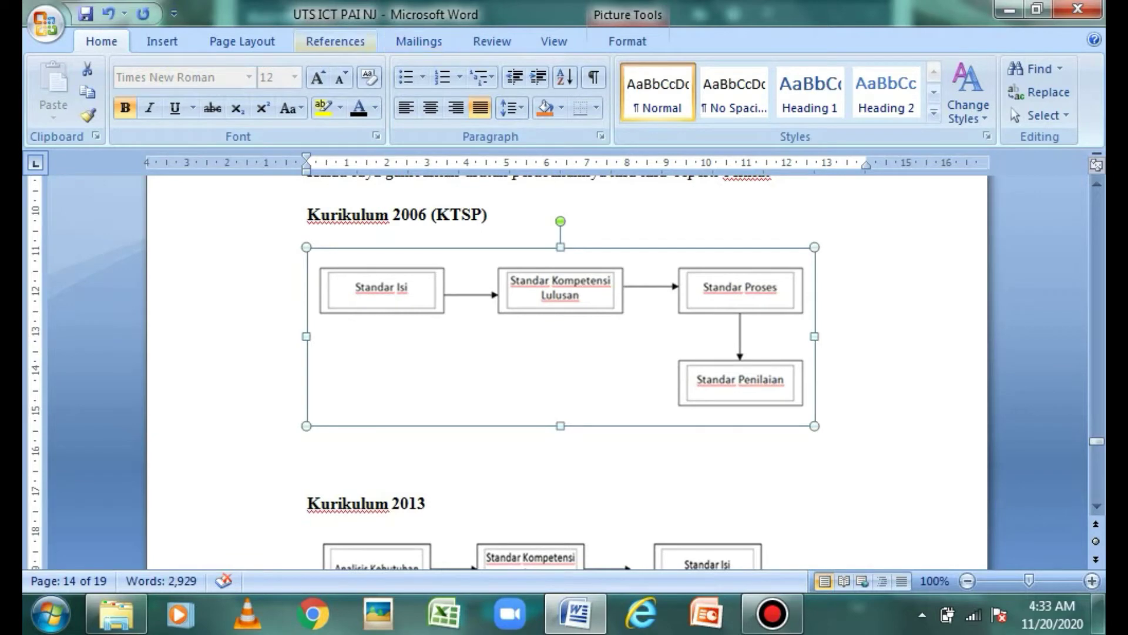
click(335, 42)
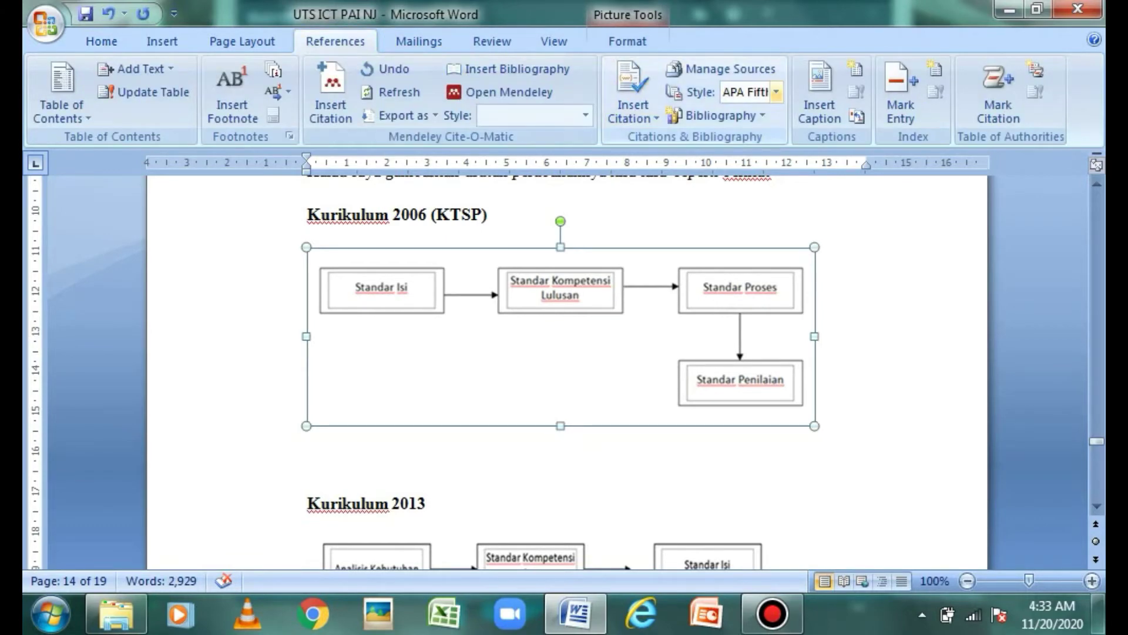
click(820, 94)
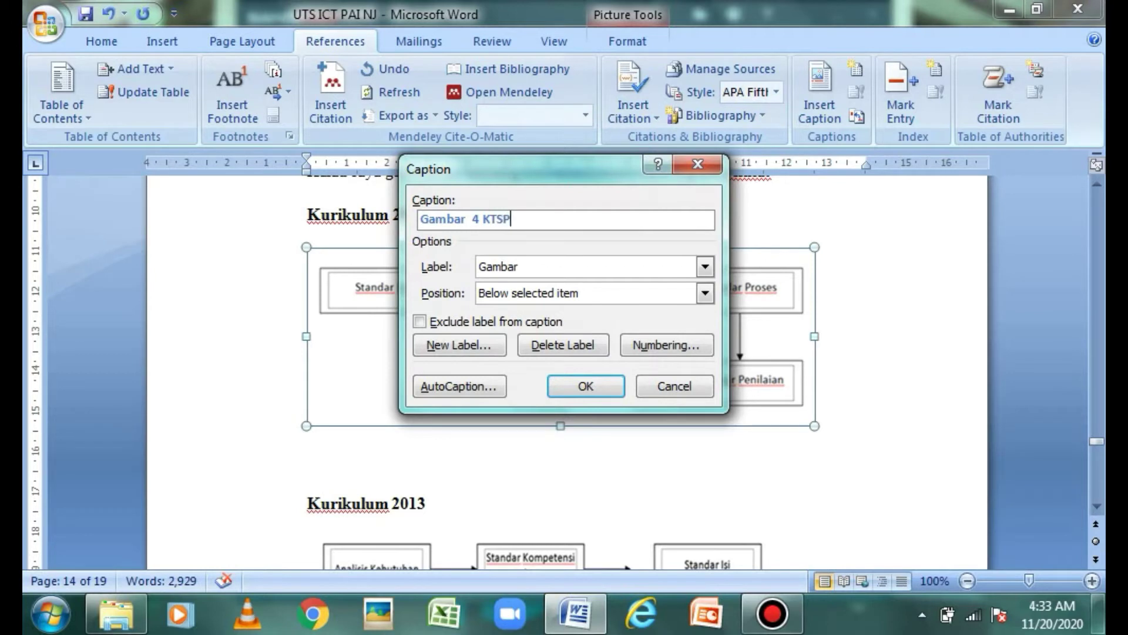
key(Return)
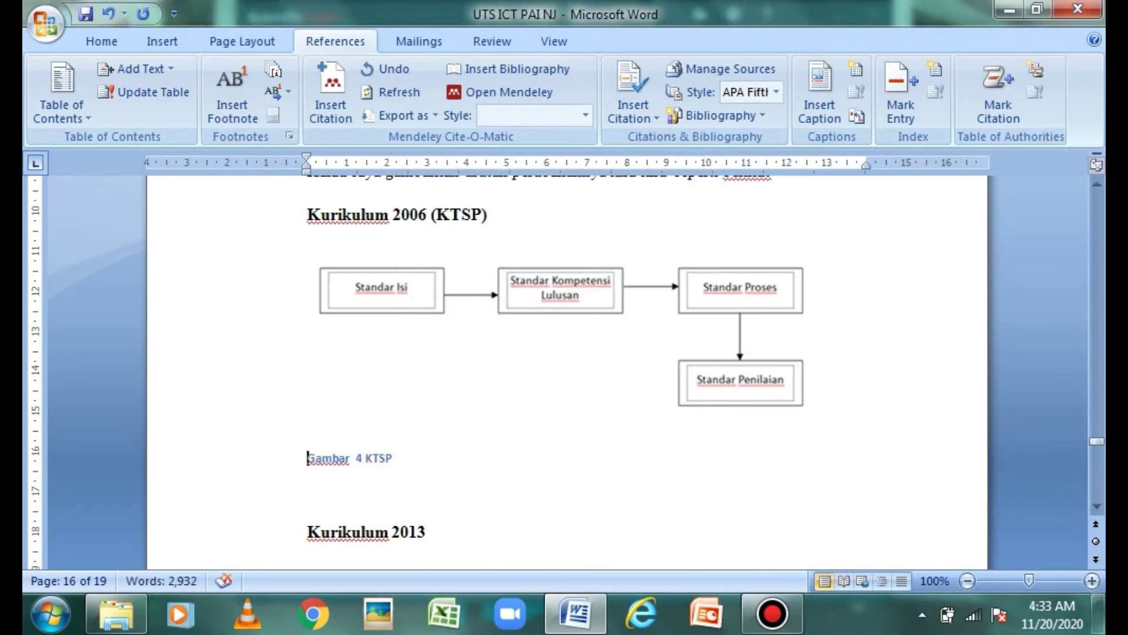
- Center the "Gambar 4 KTSP" caption and format it in black Times New Roman, size 12
triple_click(307, 458)
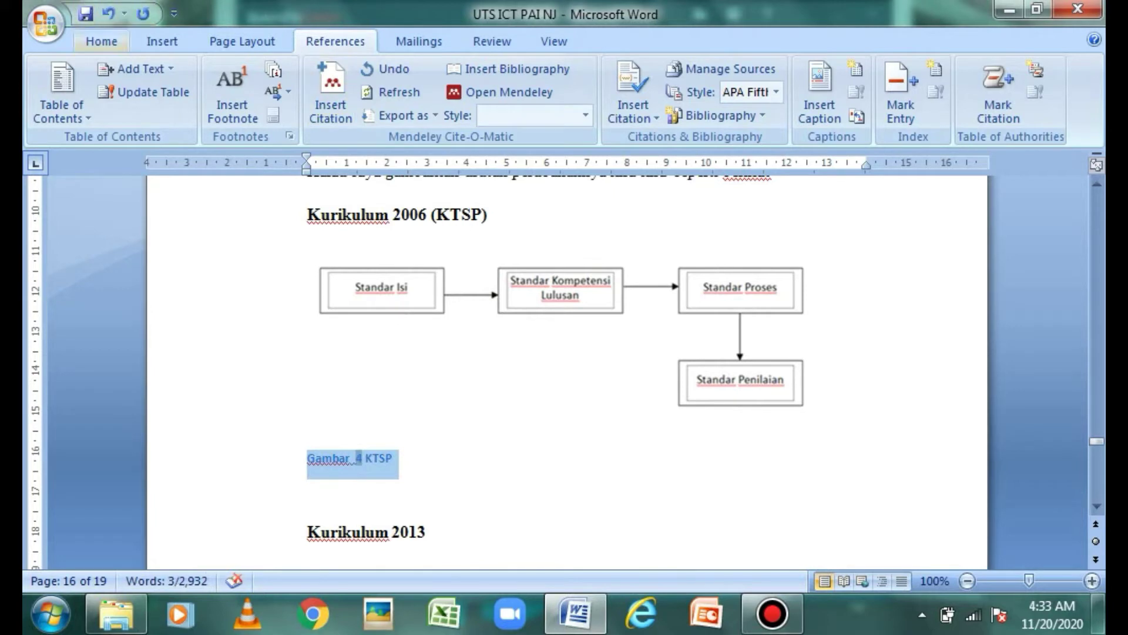
click(101, 41)
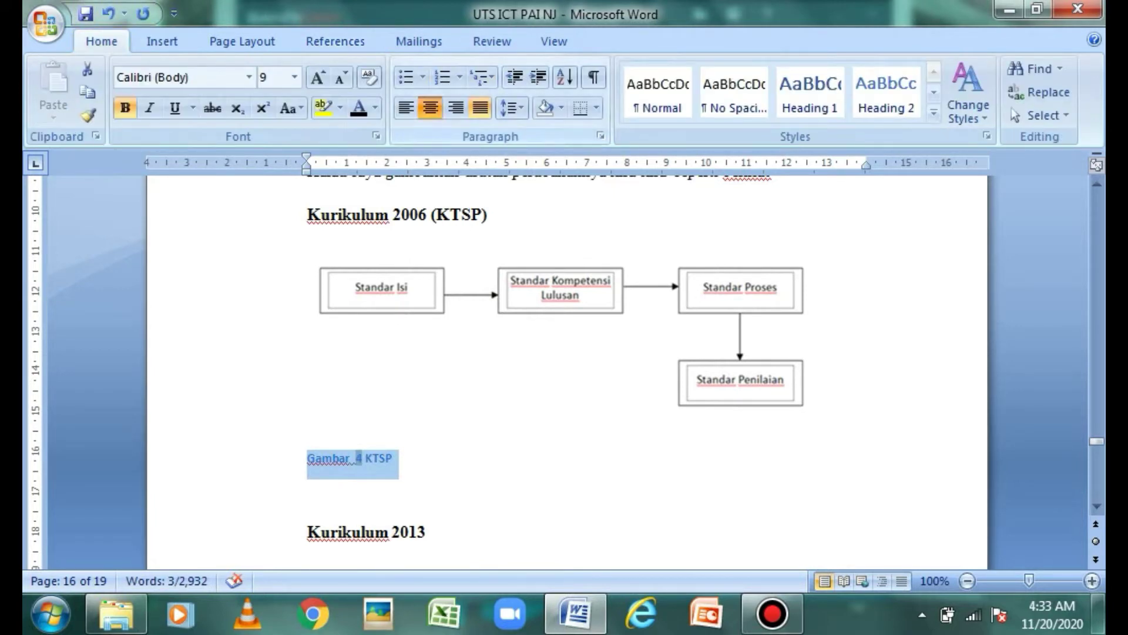
click(430, 108)
click(249, 77)
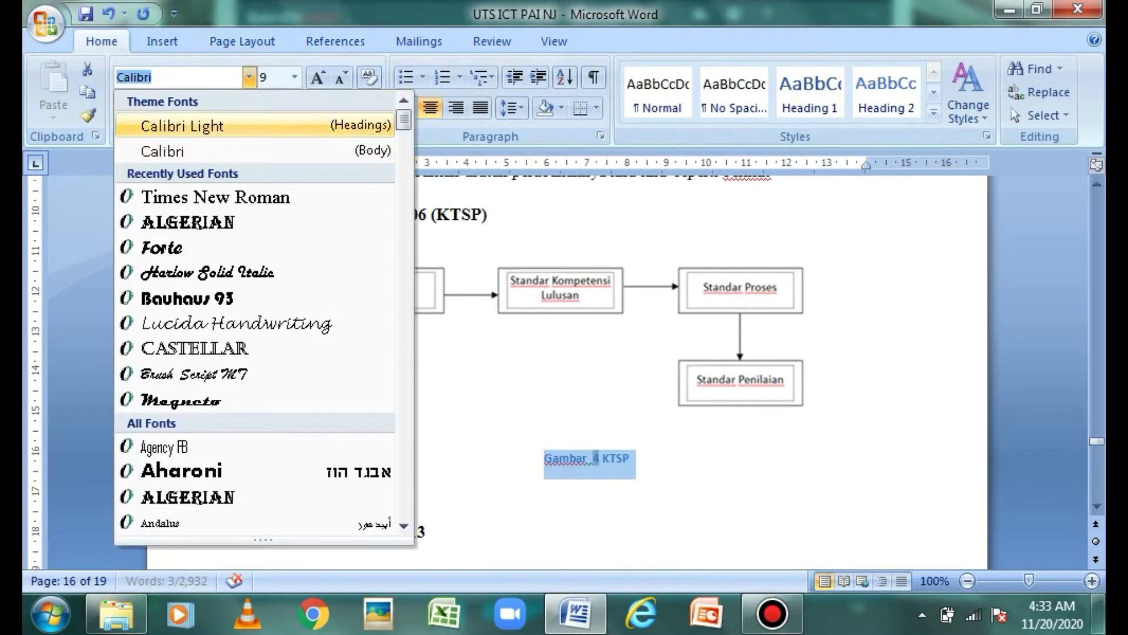
click(215, 197)
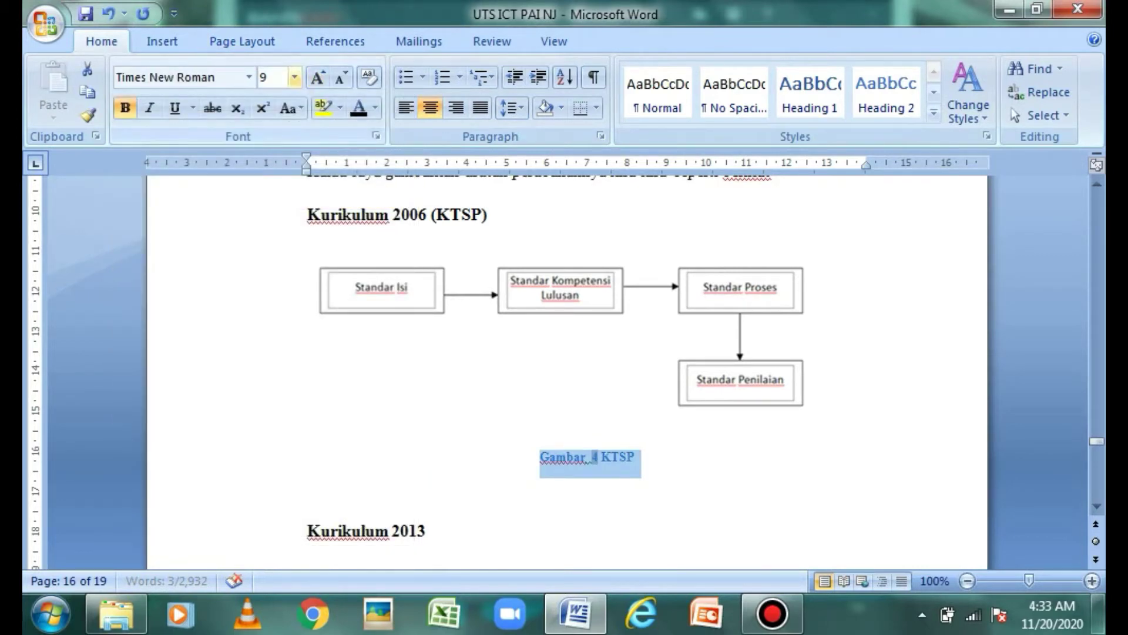
click(295, 77)
click(268, 172)
click(358, 108)
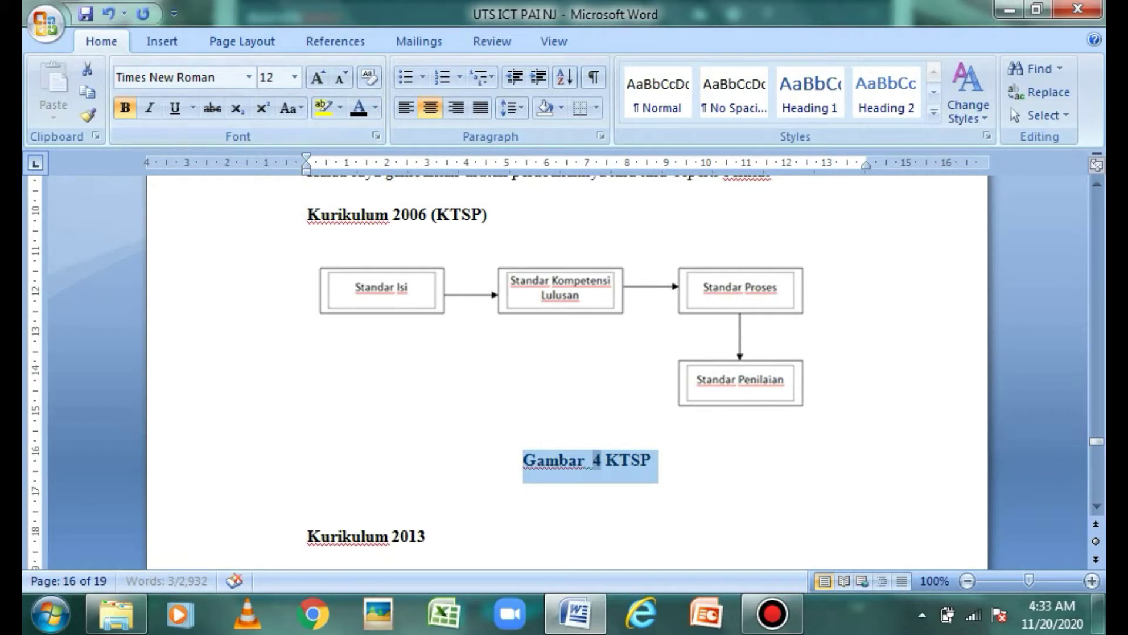
- Insert the caption "Gambar 5 Kurikulum 2013" below the diagram that starts with Analisis Kebutuhan
drag(1096, 440, 1096, 450)
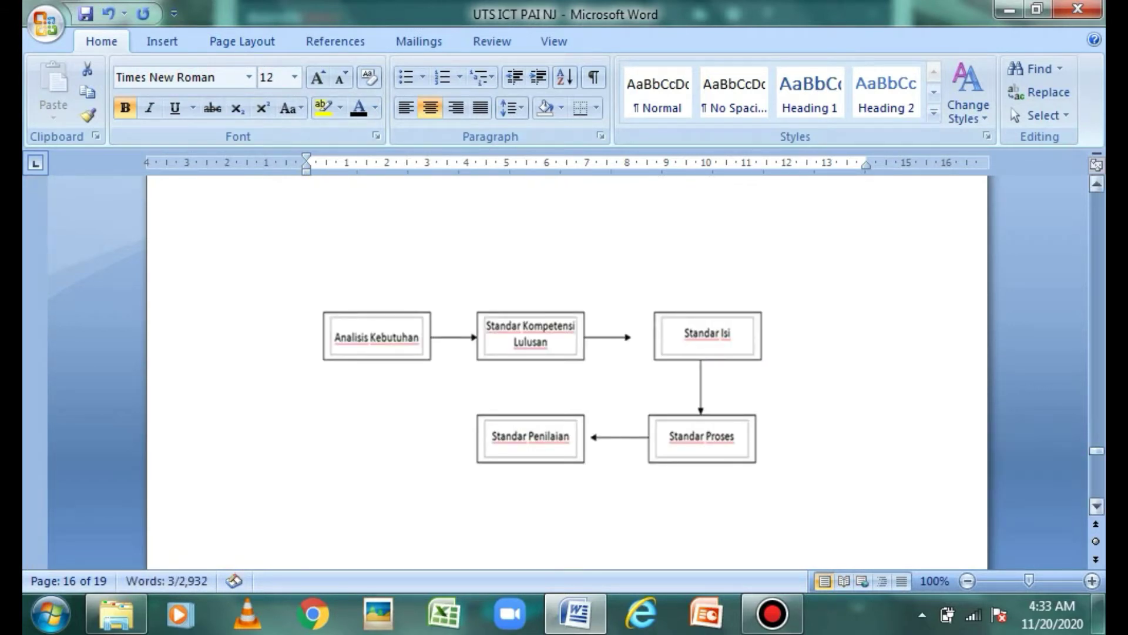
click(307, 499)
click(537, 386)
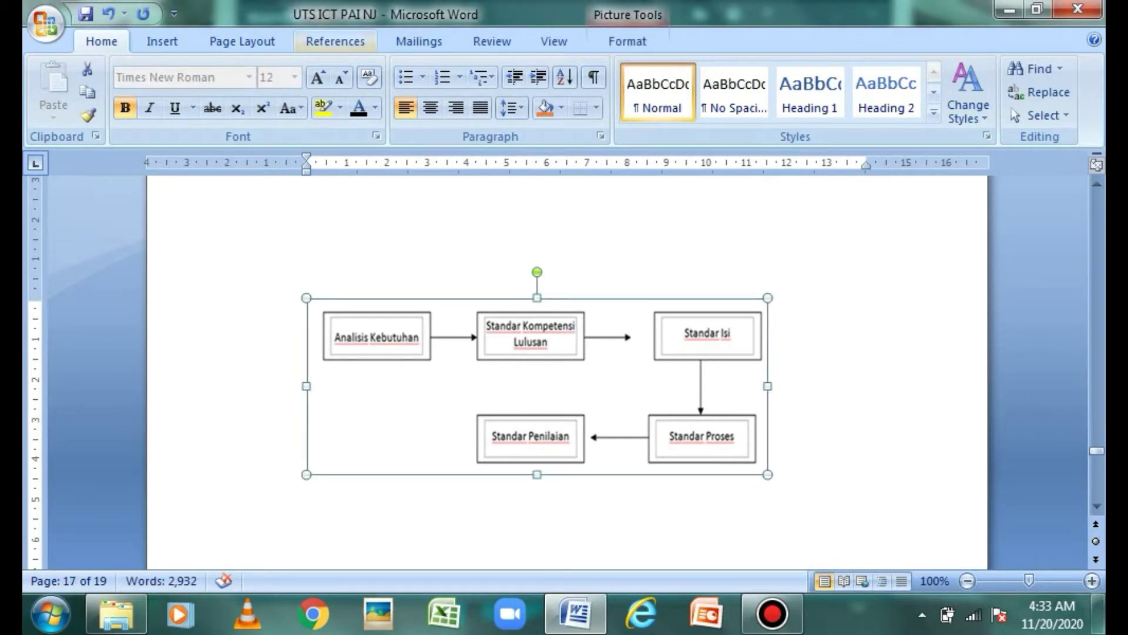
click(334, 42)
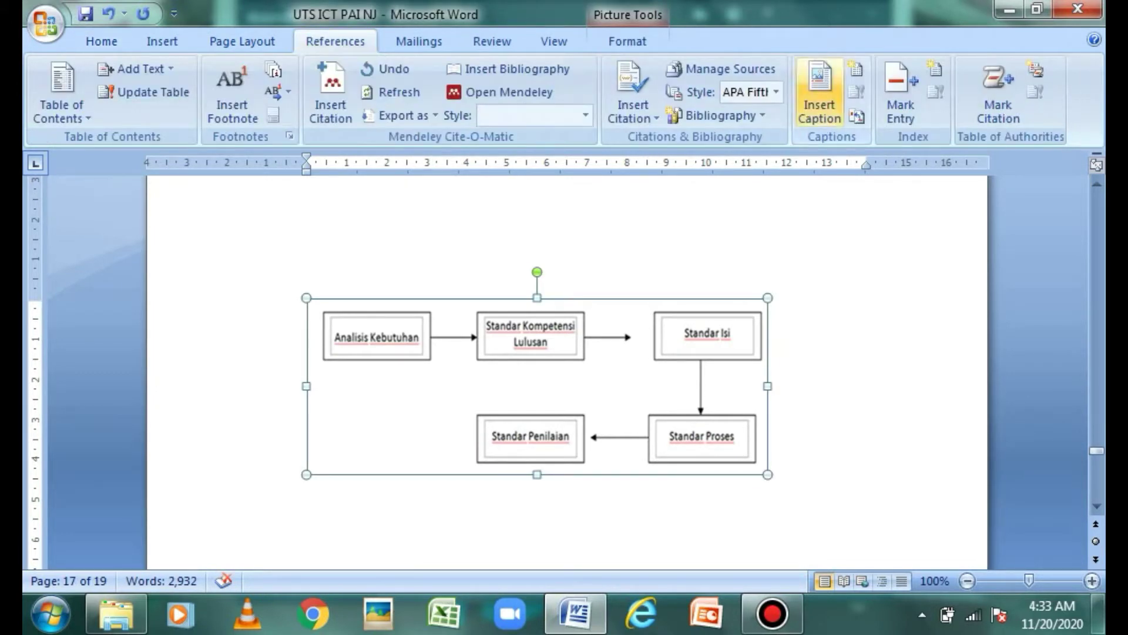
click(820, 94)
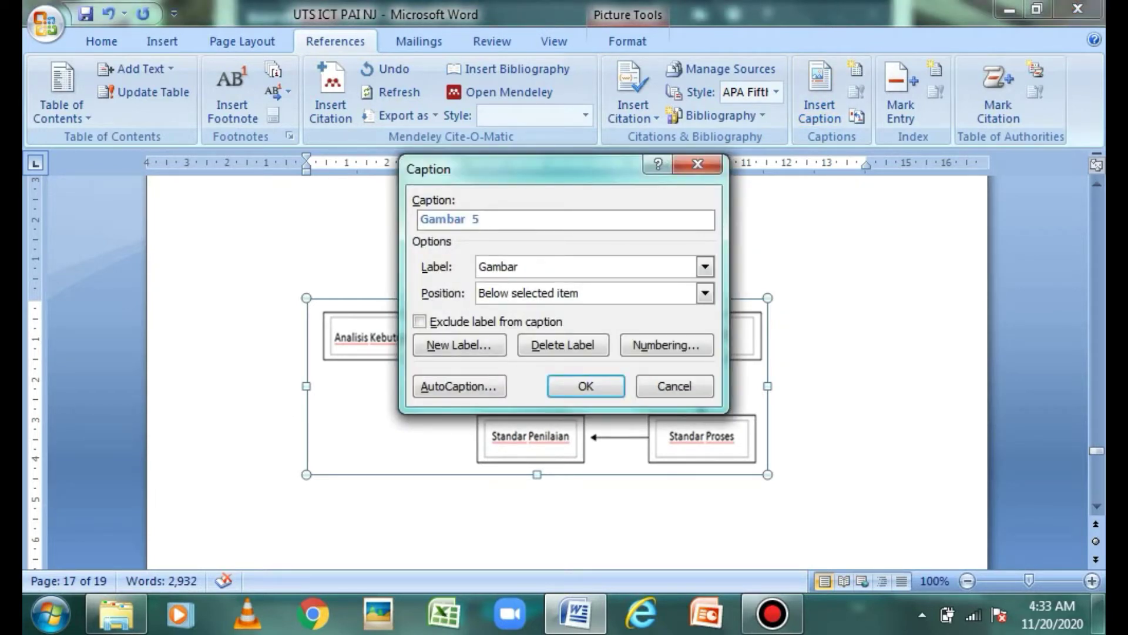
text(kURIKUL)
key(BackSpace)
key(BackSpace)
key(BackSpace)
key(BackSpace)
key(BackSpace)
text(Kurikulum 2013)
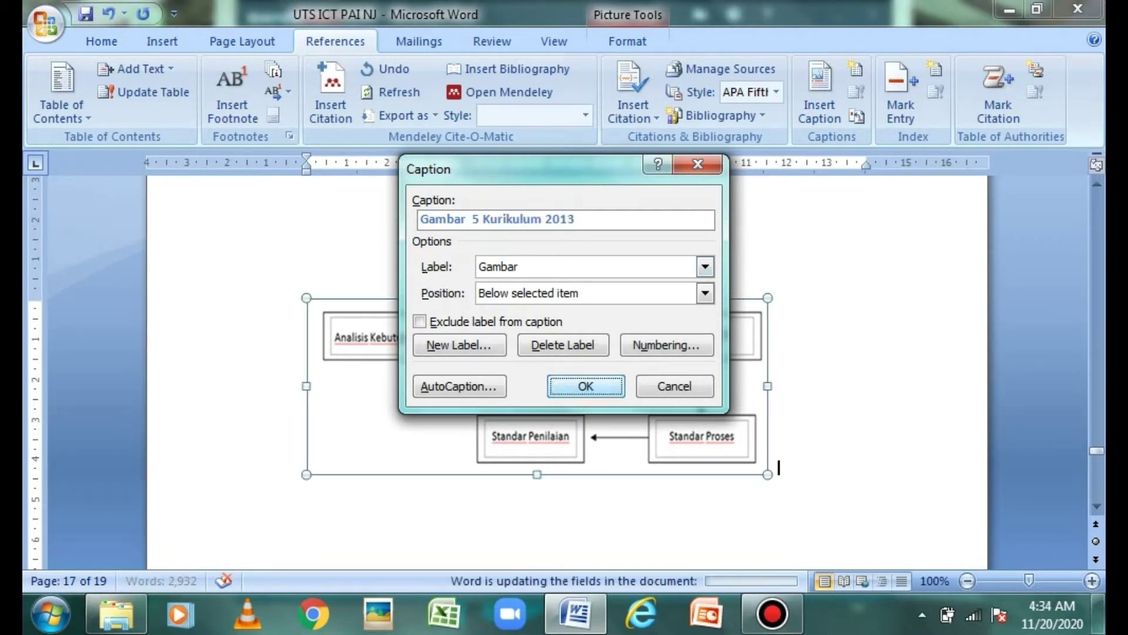
key(Return)
- Center the "Gambar 5 Kurikulum 2013" caption and format it in black Times New Roman, size 12
drag(453, 501, 307, 500)
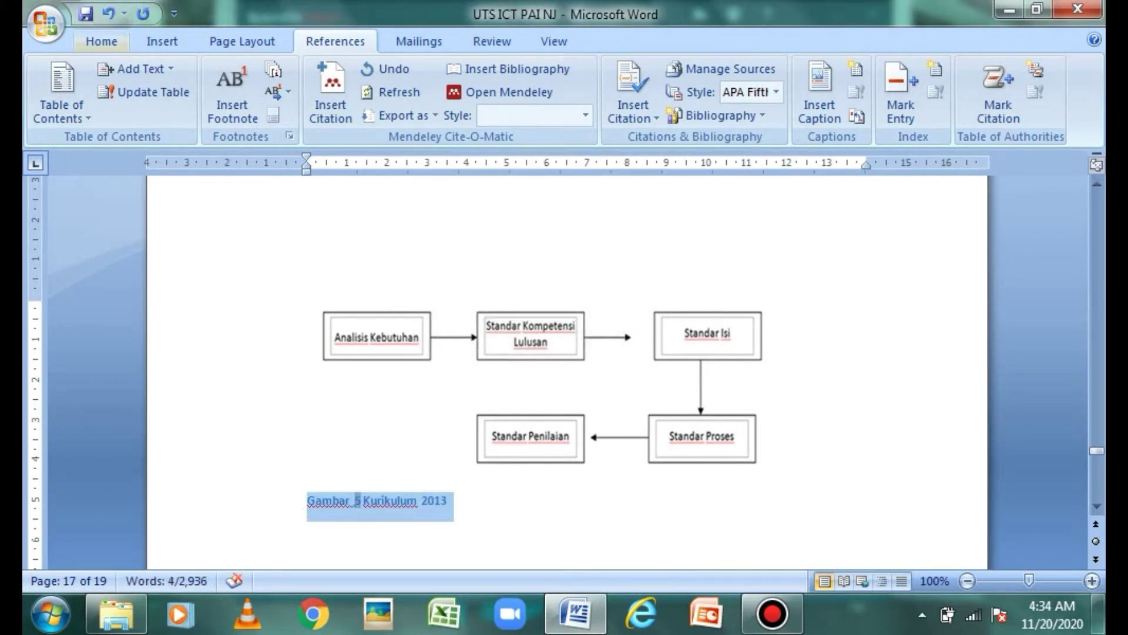
click(101, 41)
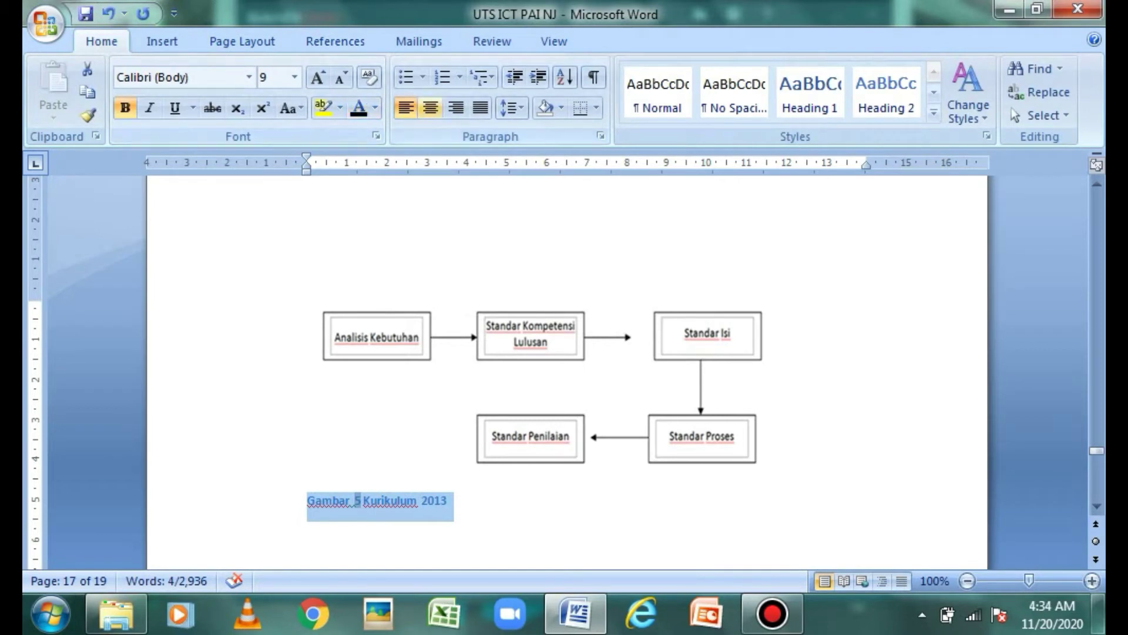
click(430, 107)
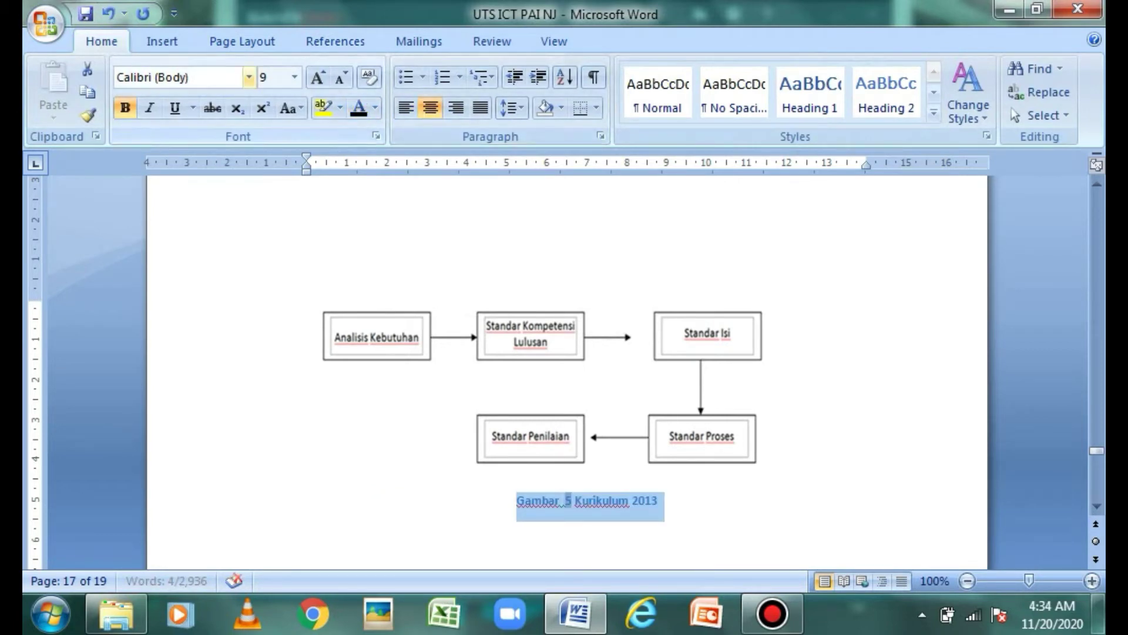
click(250, 77)
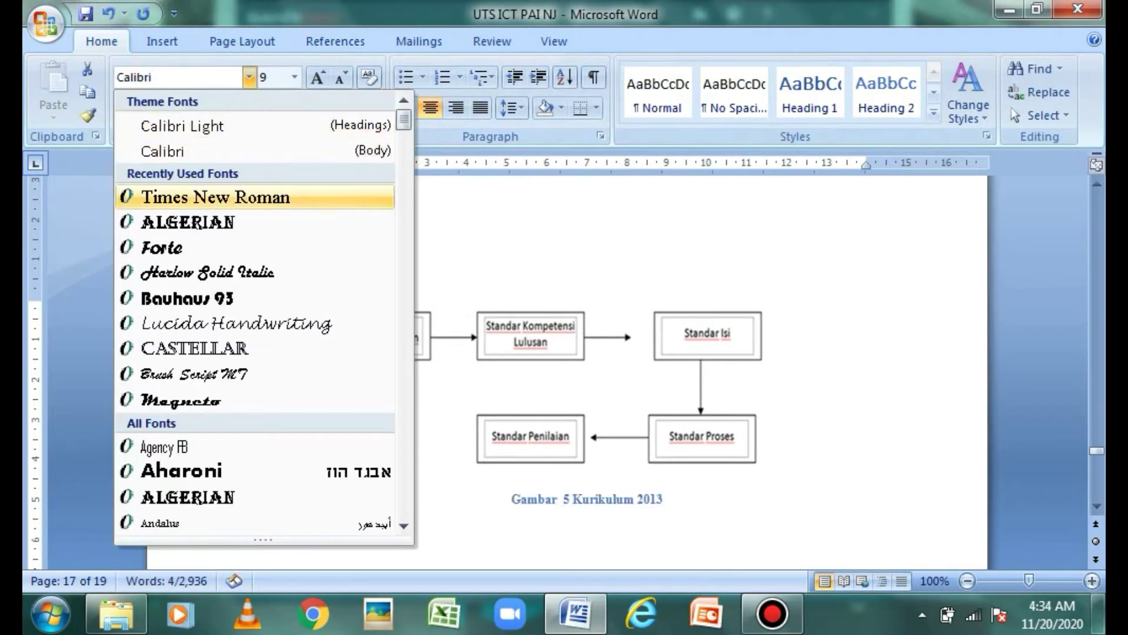
click(215, 196)
click(294, 77)
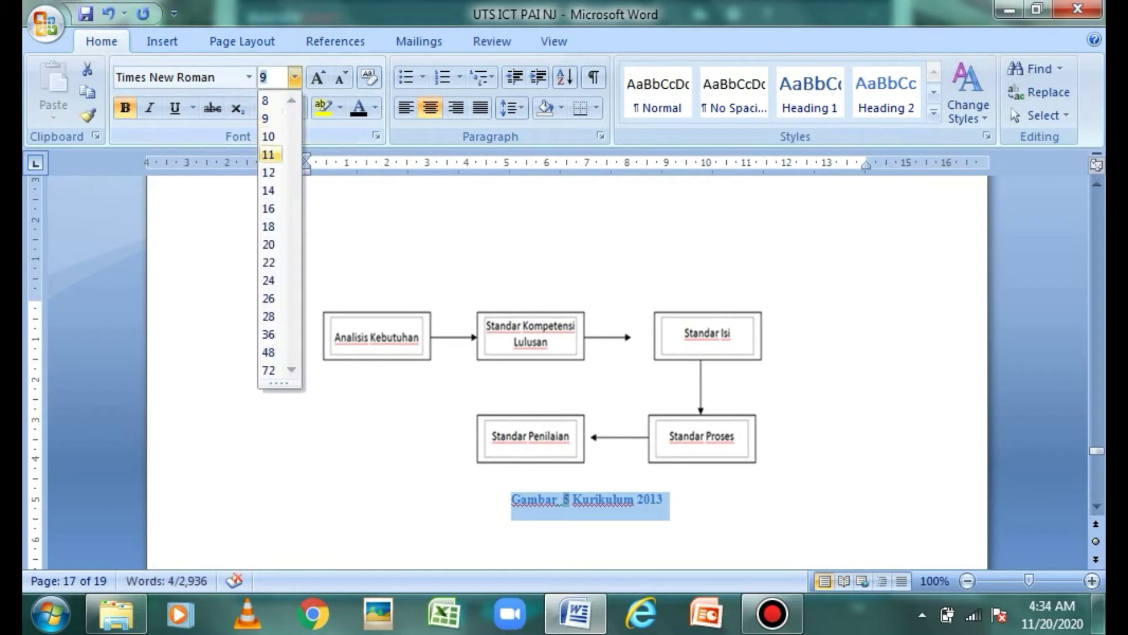
click(270, 171)
click(359, 108)
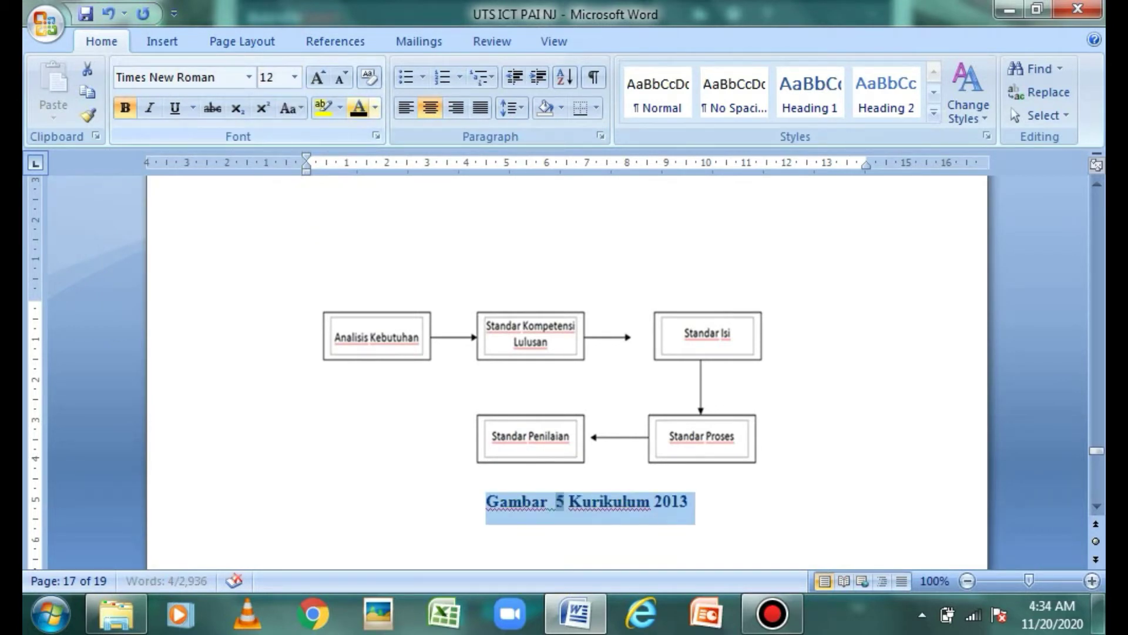
- Insert the caption "Table 2 Elemen Kurikulum" above the table comparing KTSP and Kurikulum 2013
drag(1096, 451, 1096, 398)
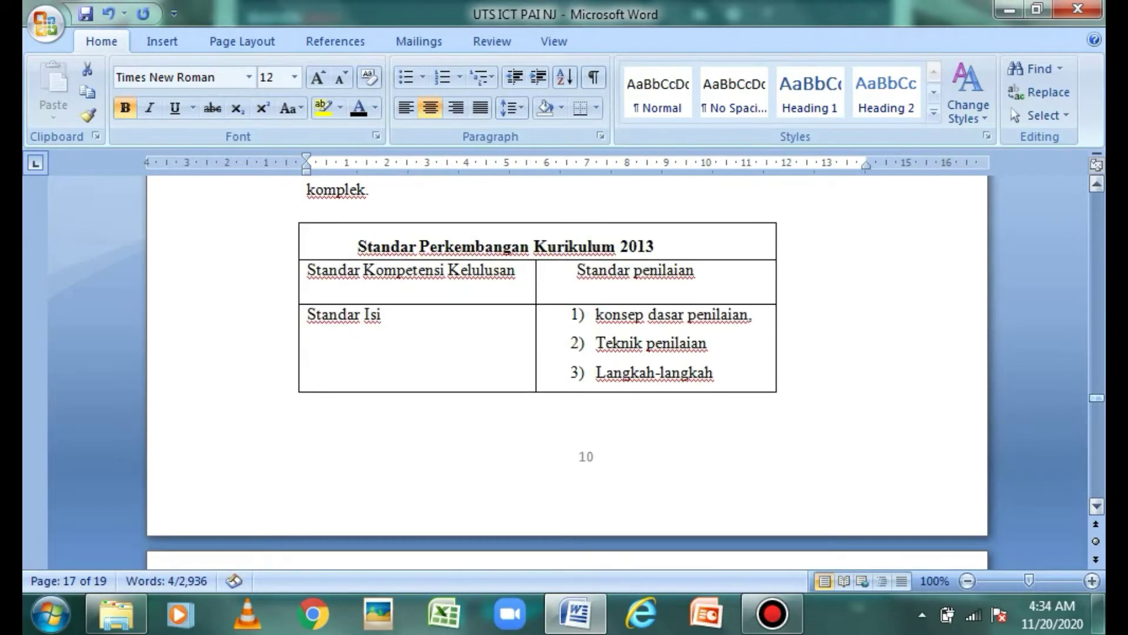
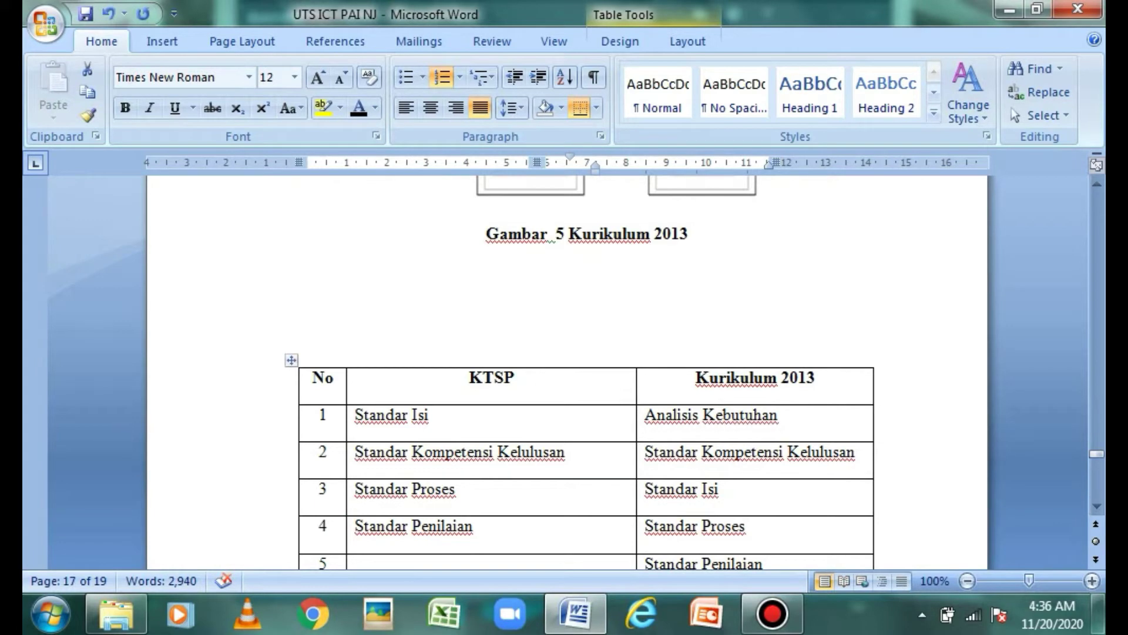
drag(309, 379, 723, 235)
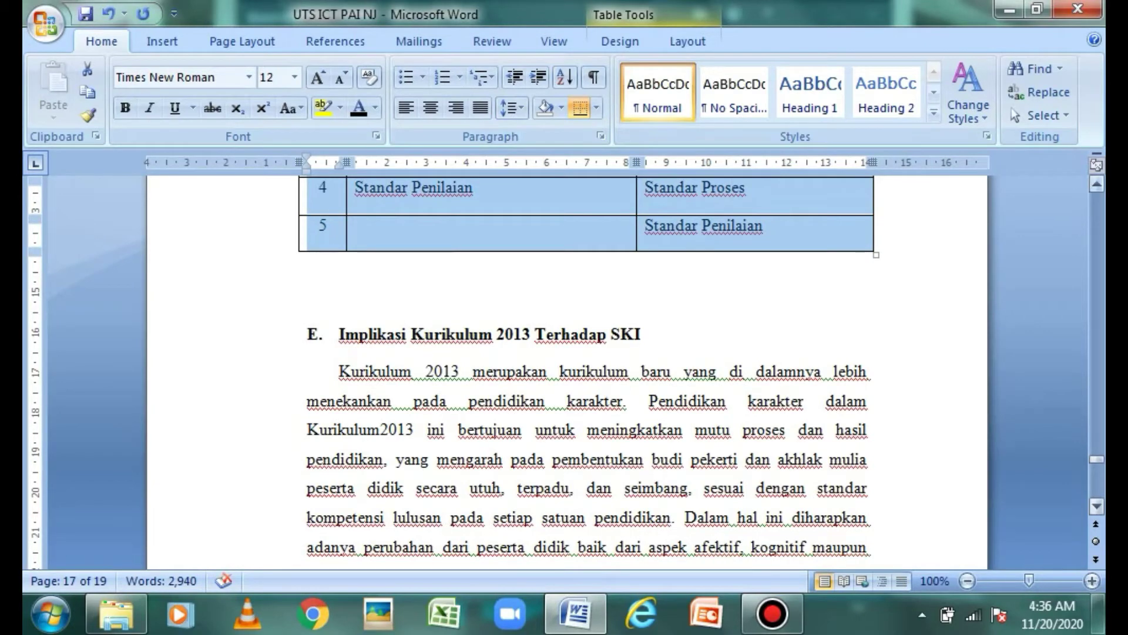
scroll(564, 370, up, 4)
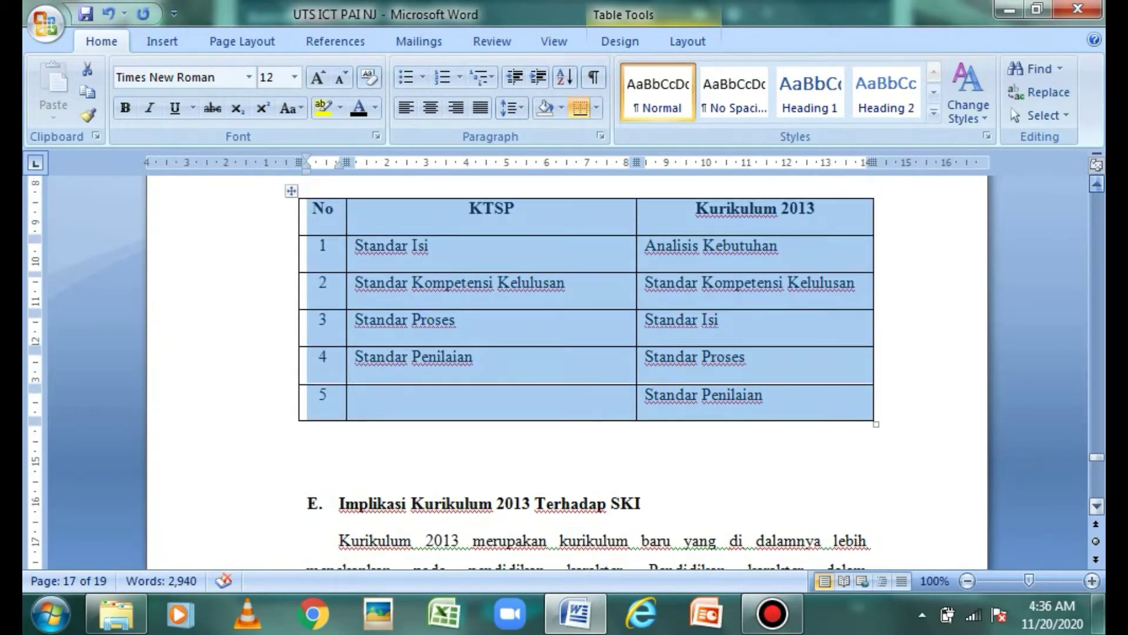
scroll(564, 370, up, 1)
click(335, 41)
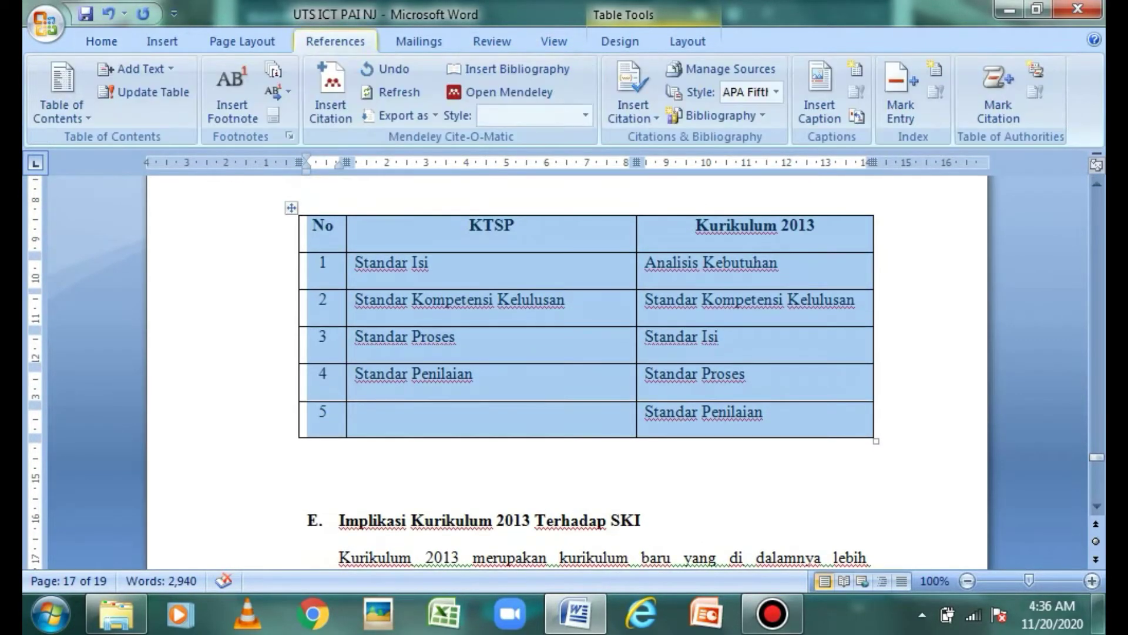
click(820, 97)
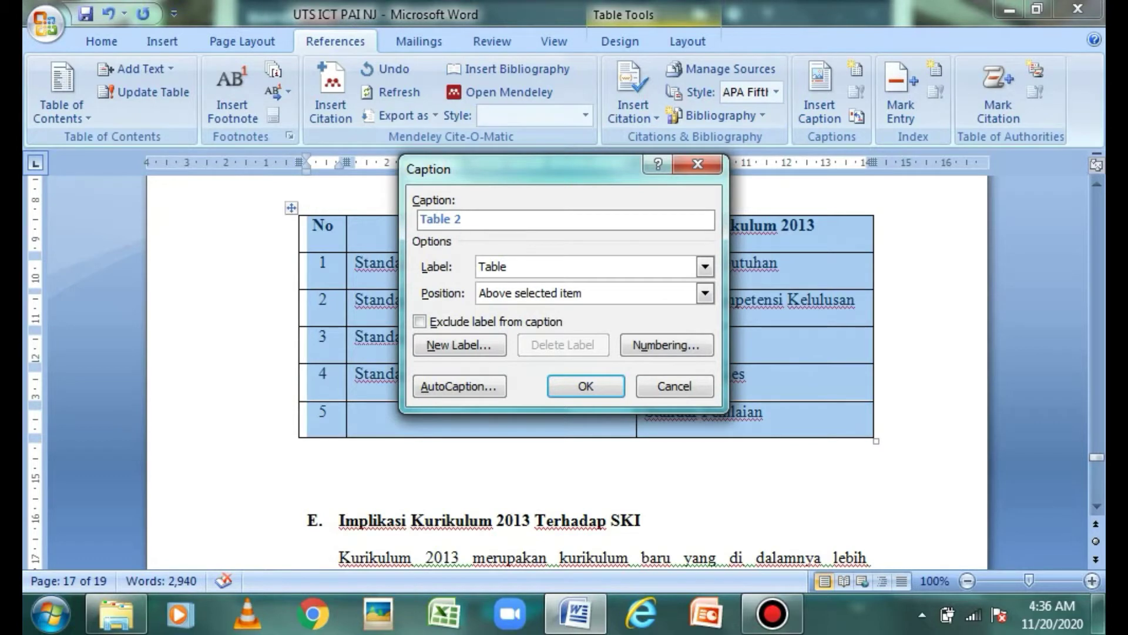
text(Elemen)
text( Kur)
text(kul)
key(BackSpace)
key(BackSpace)
key(BackSpace)
text(ikul)
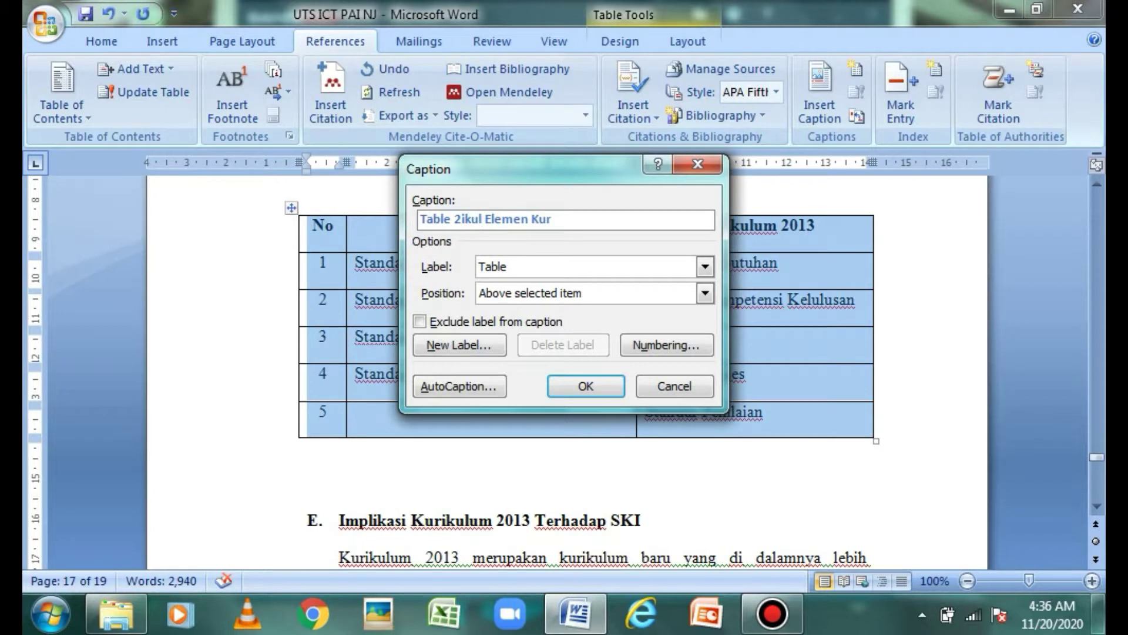
key(shift+Left)
key(shift+Left)
key(shift+Left)
key(shift+Left)
key(BackSpace)
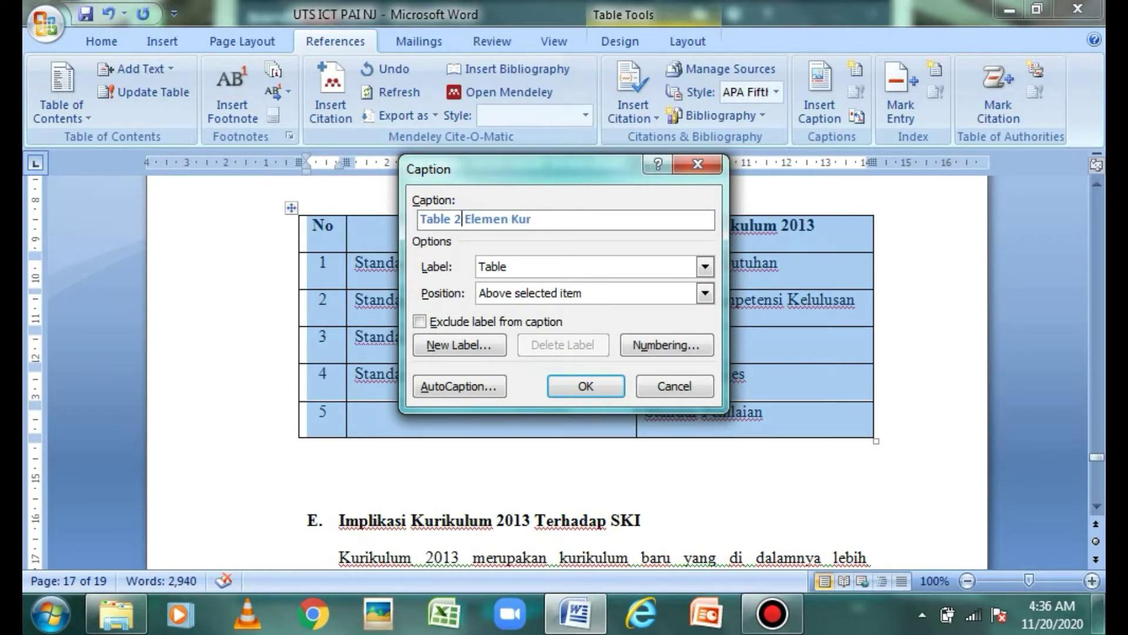
click(532, 218)
text(ikulum)
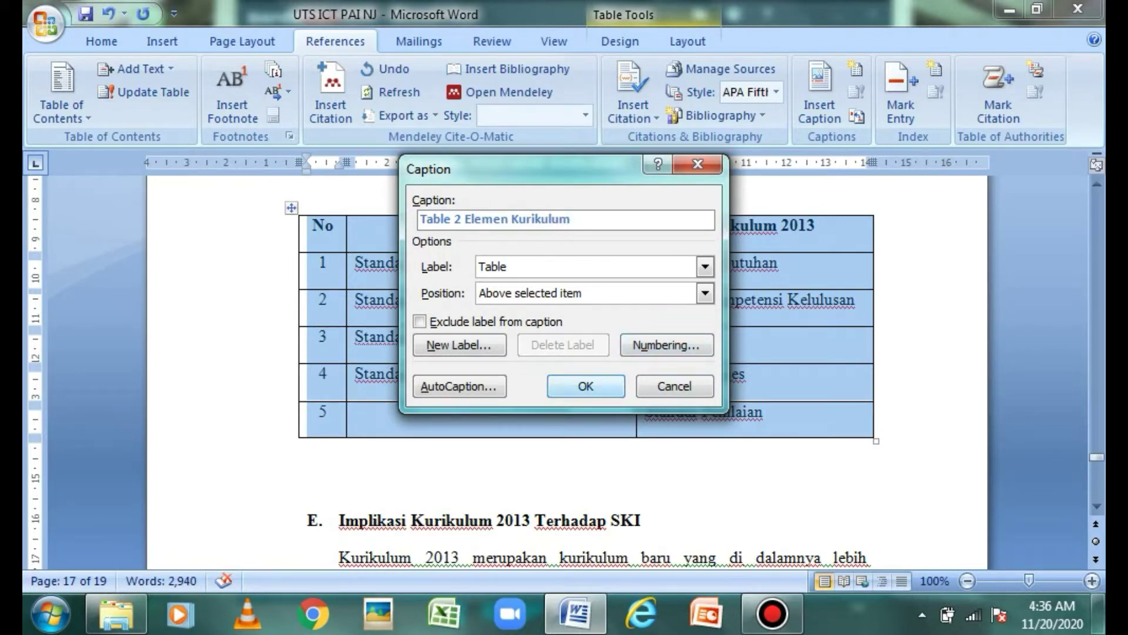
click(586, 385)
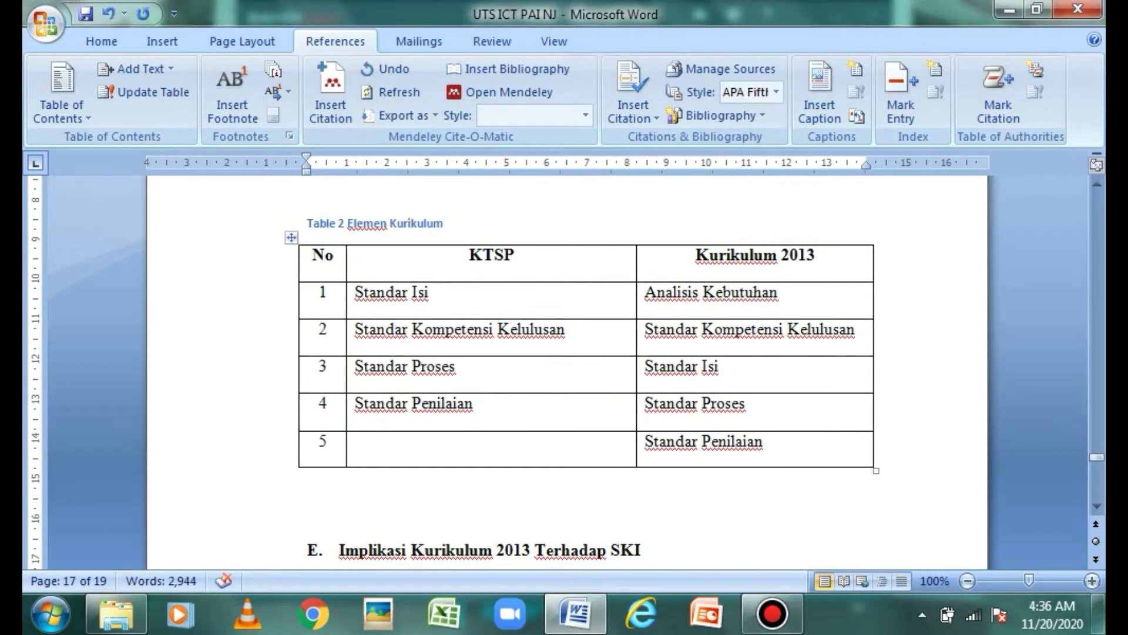
- Center the "Table 2 Elemen Kurikulum" caption and format it in black Times New Roman, size 12
key(shift+Home)
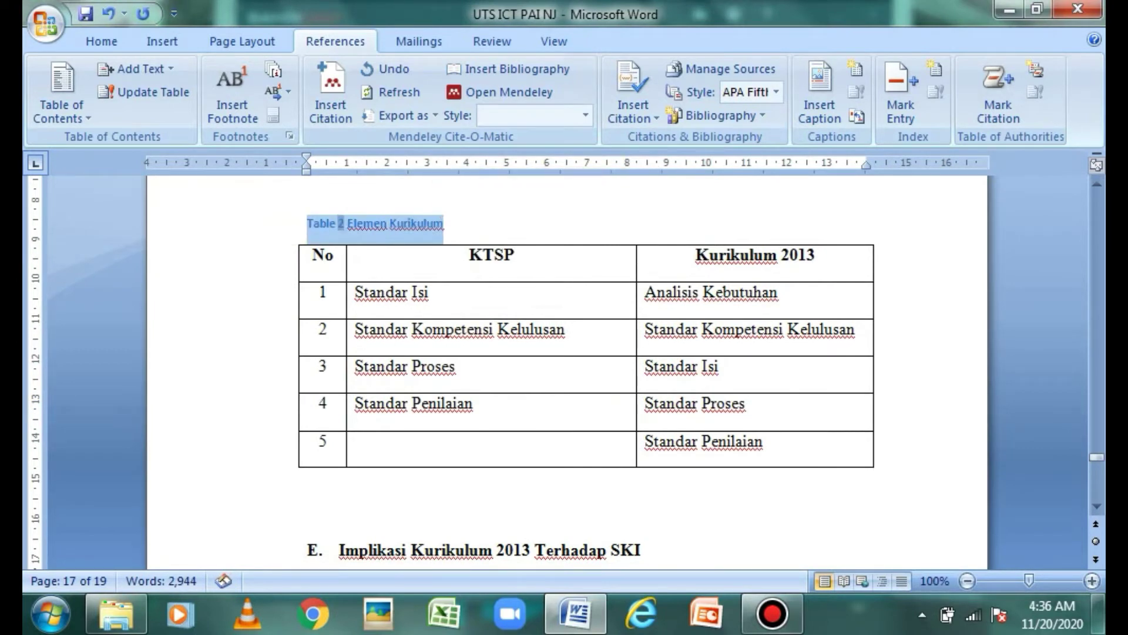
click(102, 41)
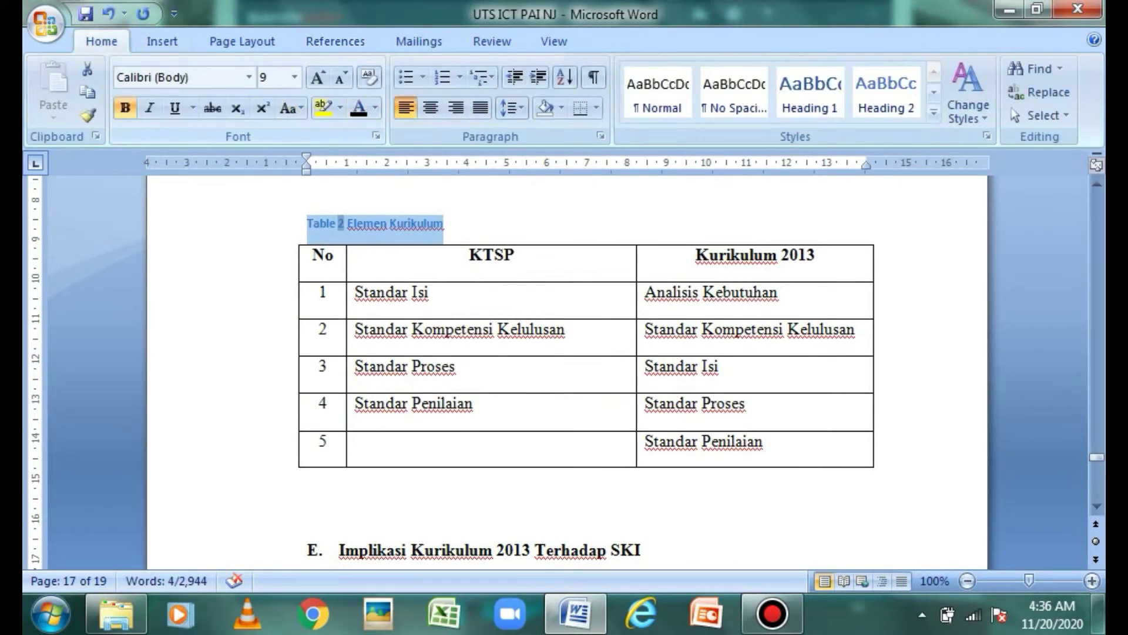
click(431, 107)
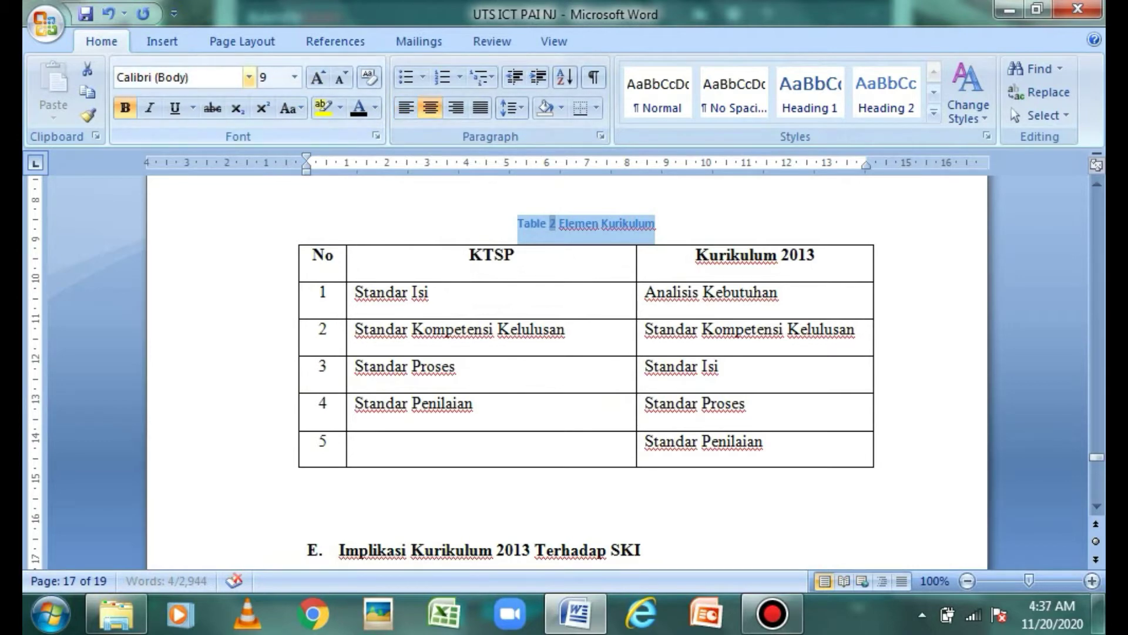
click(249, 77)
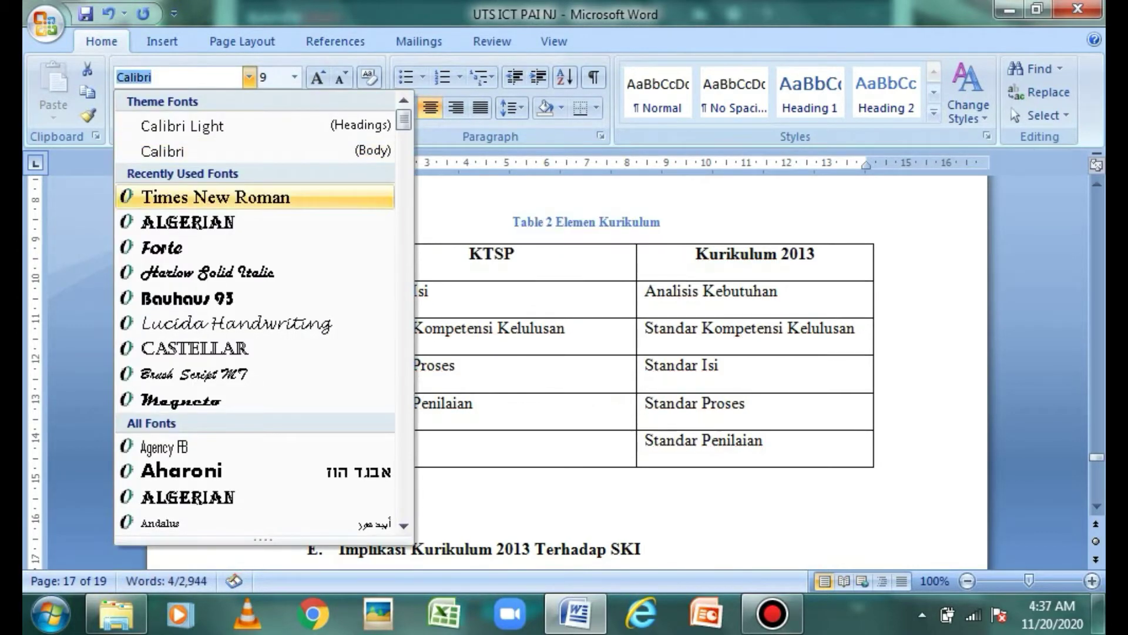
click(232, 194)
click(294, 77)
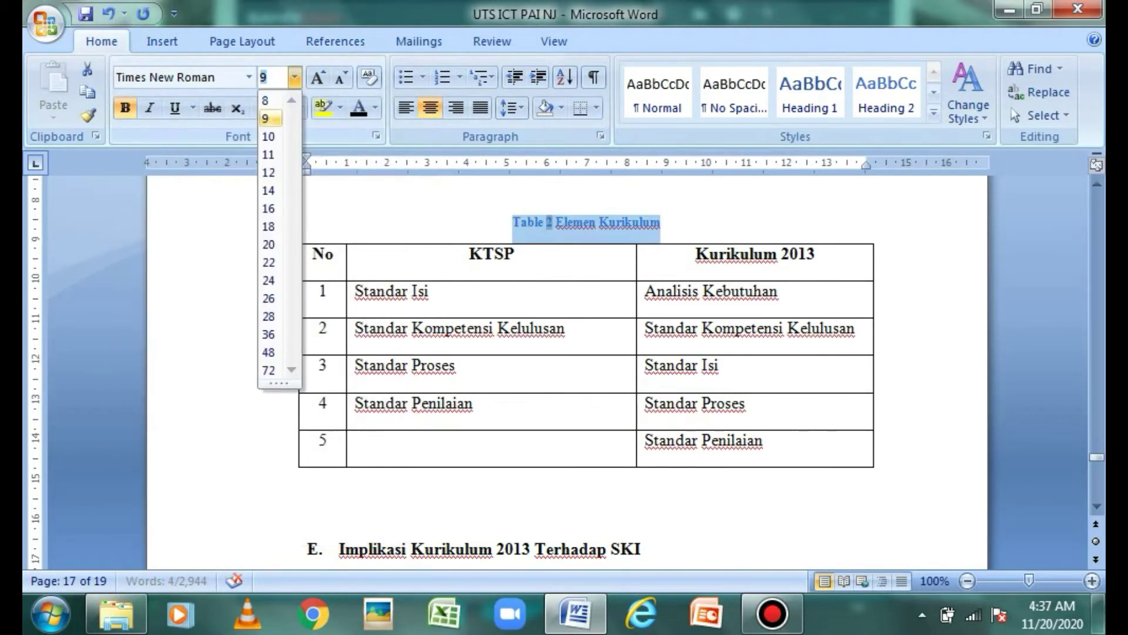
click(269, 172)
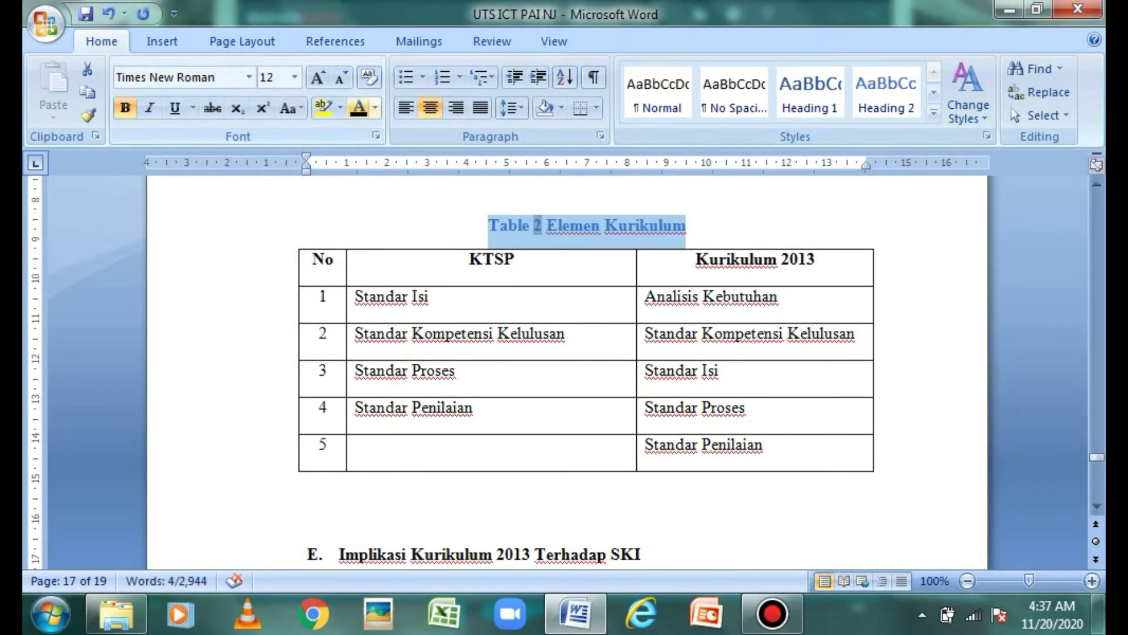
click(359, 108)
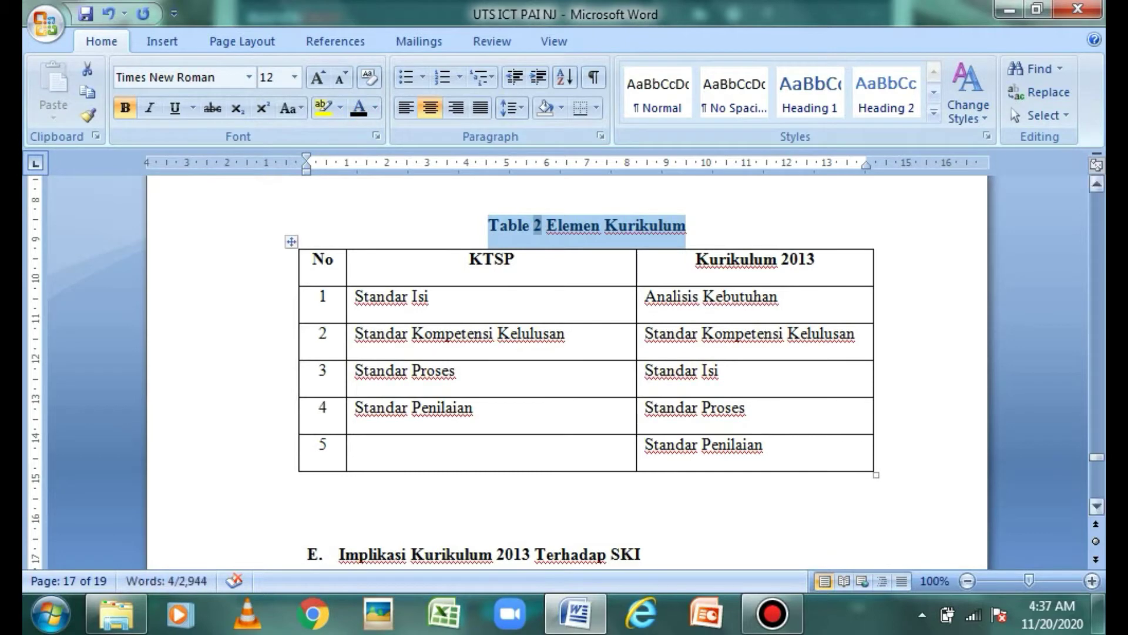
- Apply the Heading 1 style to the KATA PENGANTAR title on page 2
drag(1096, 457, 1097, 215)
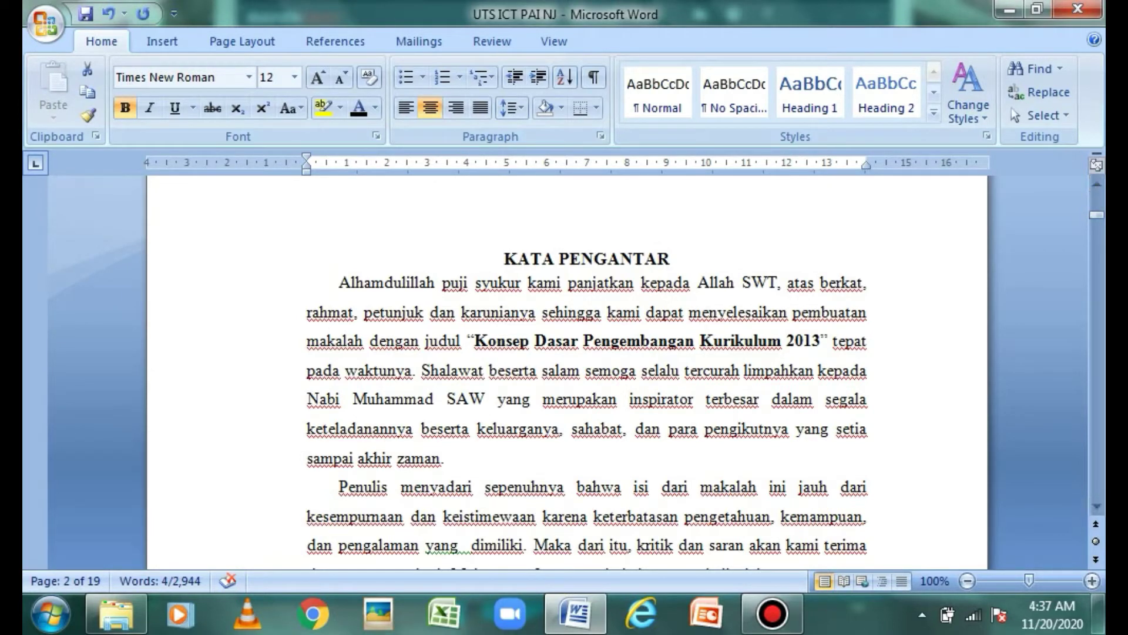
click(505, 259)
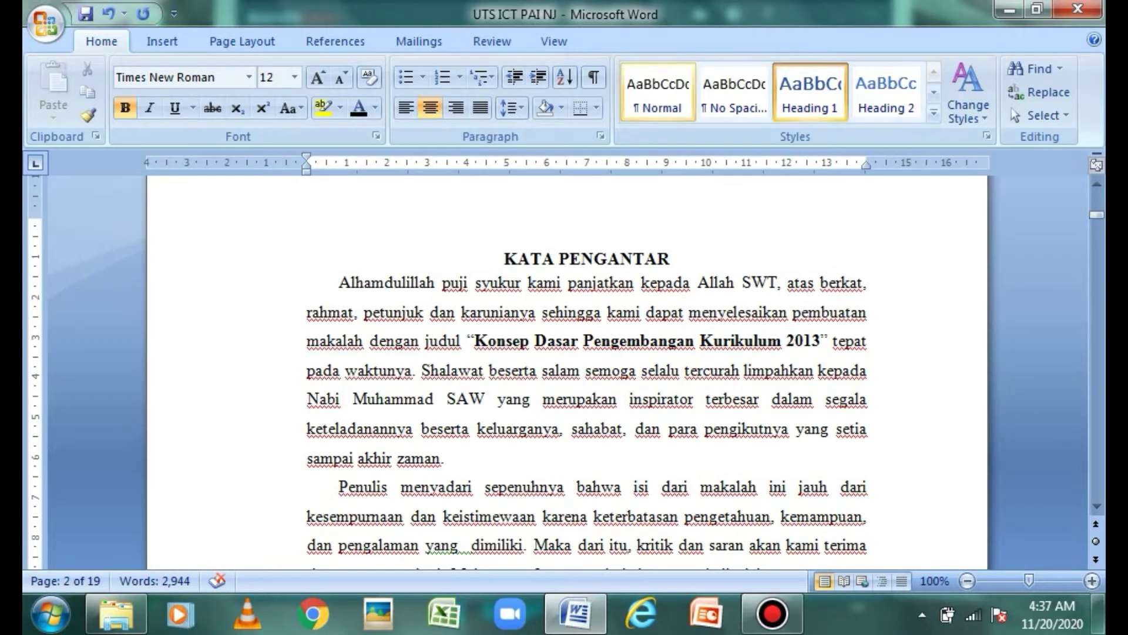
click(810, 94)
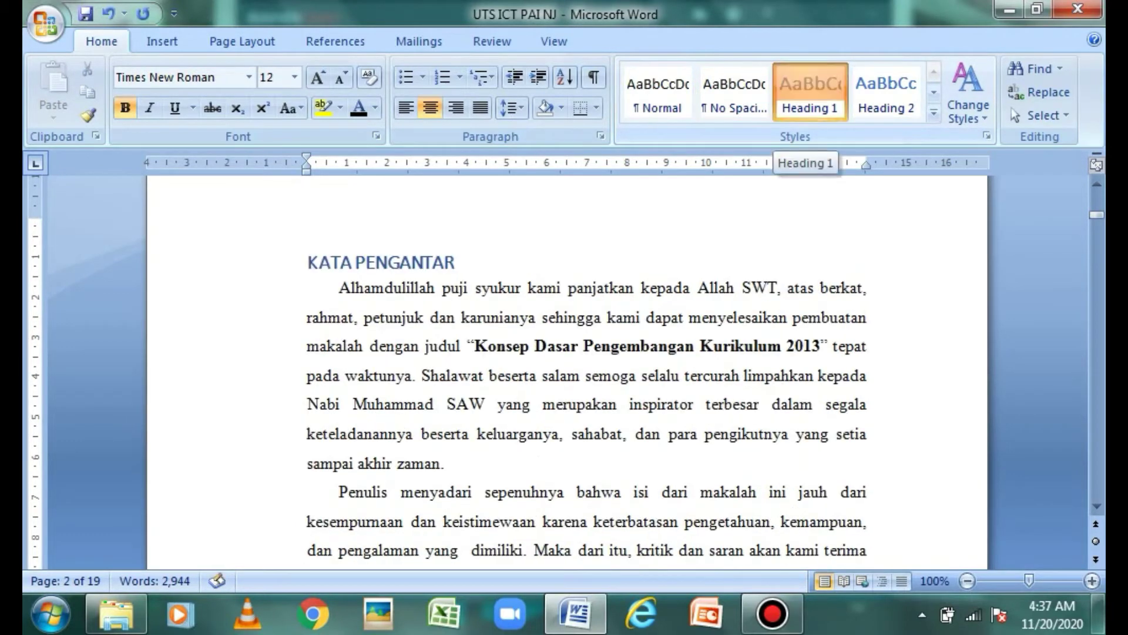
- Format the KATA PENGANTAR heading in black Times New Roman and center it
key(shift+End)
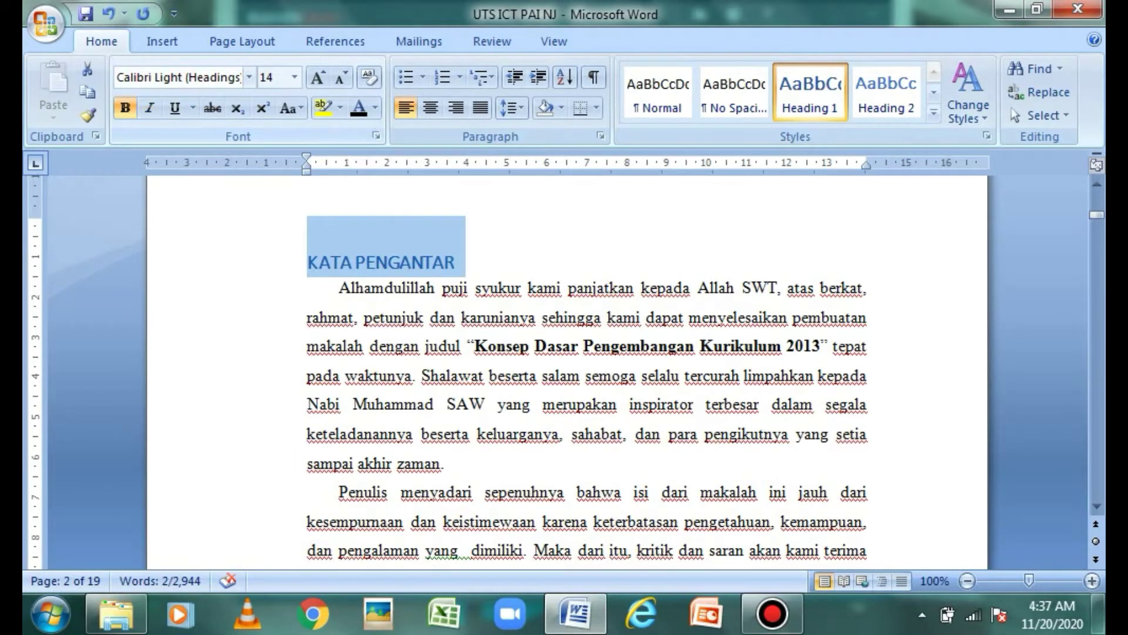
click(249, 77)
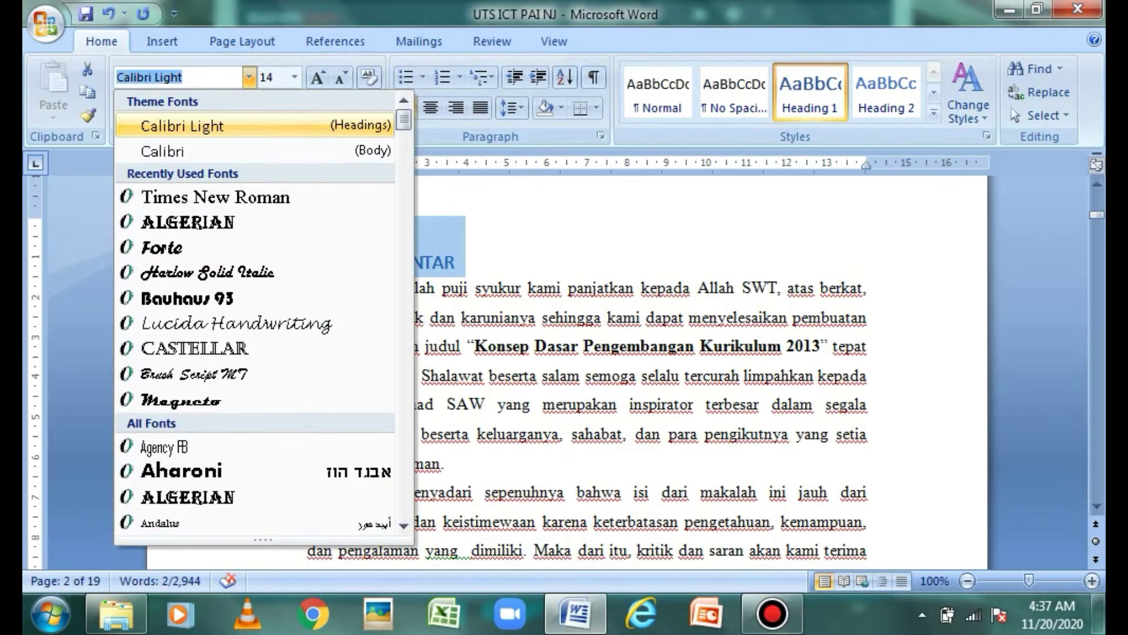
click(215, 197)
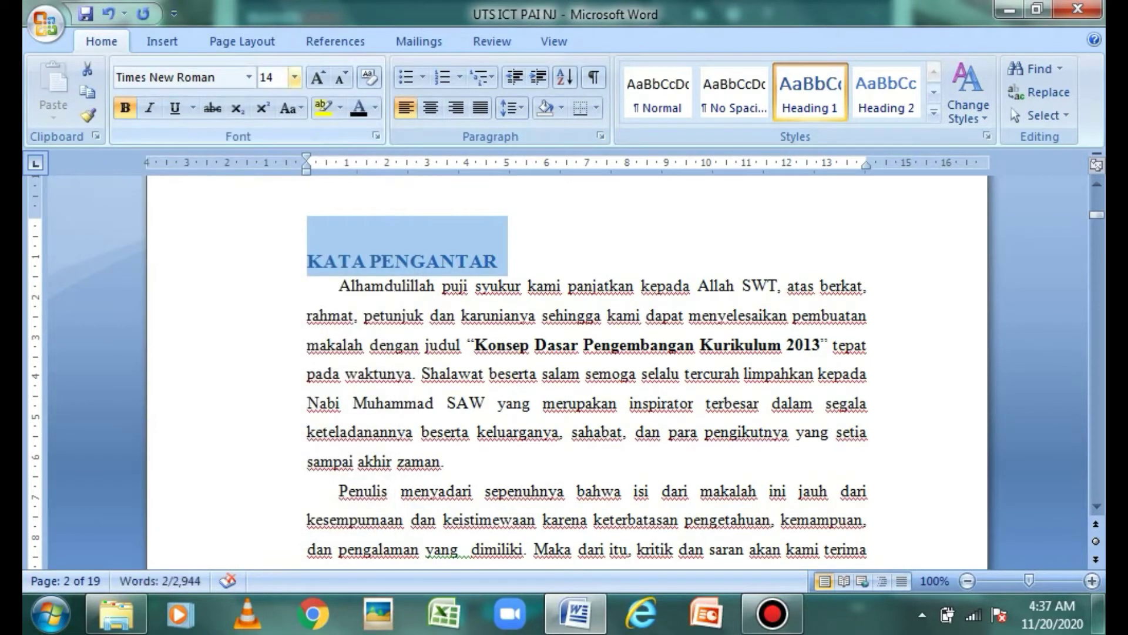
click(359, 108)
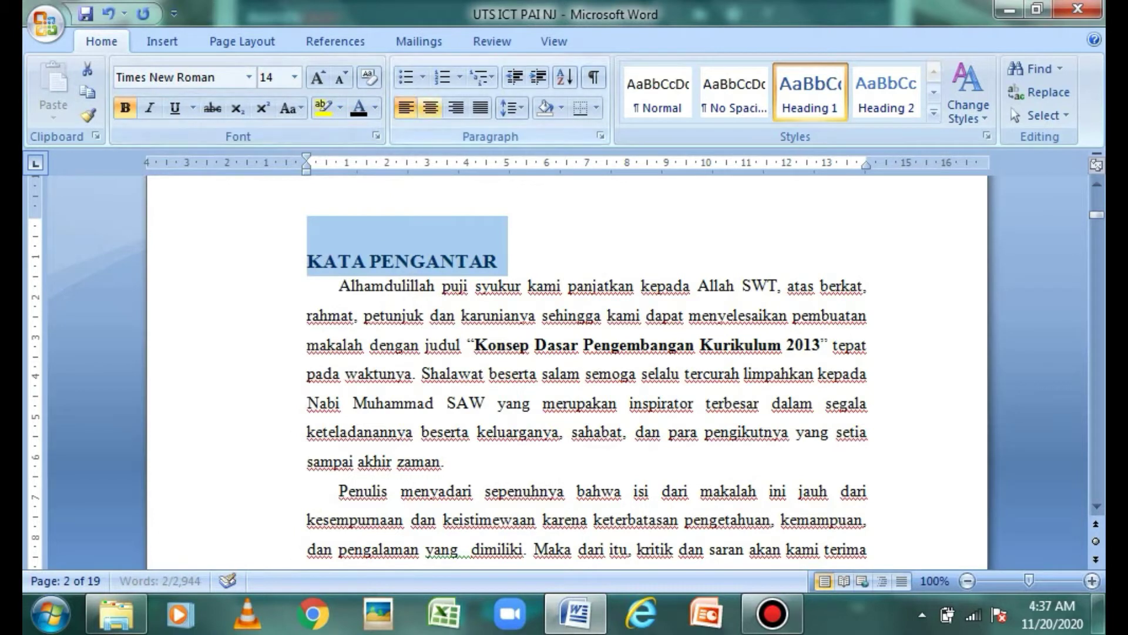
click(430, 107)
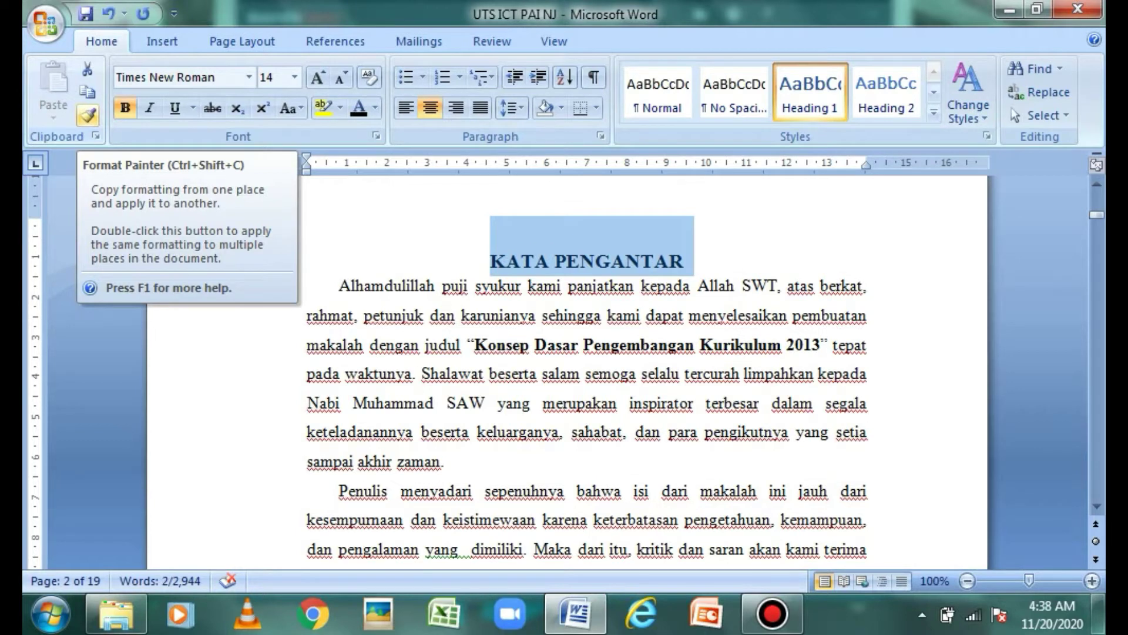
- Copy the KATA PENGANTAR heading's formatting onto the BAB I PENDAHULUAN chapter title with Format Painter
click(87, 115)
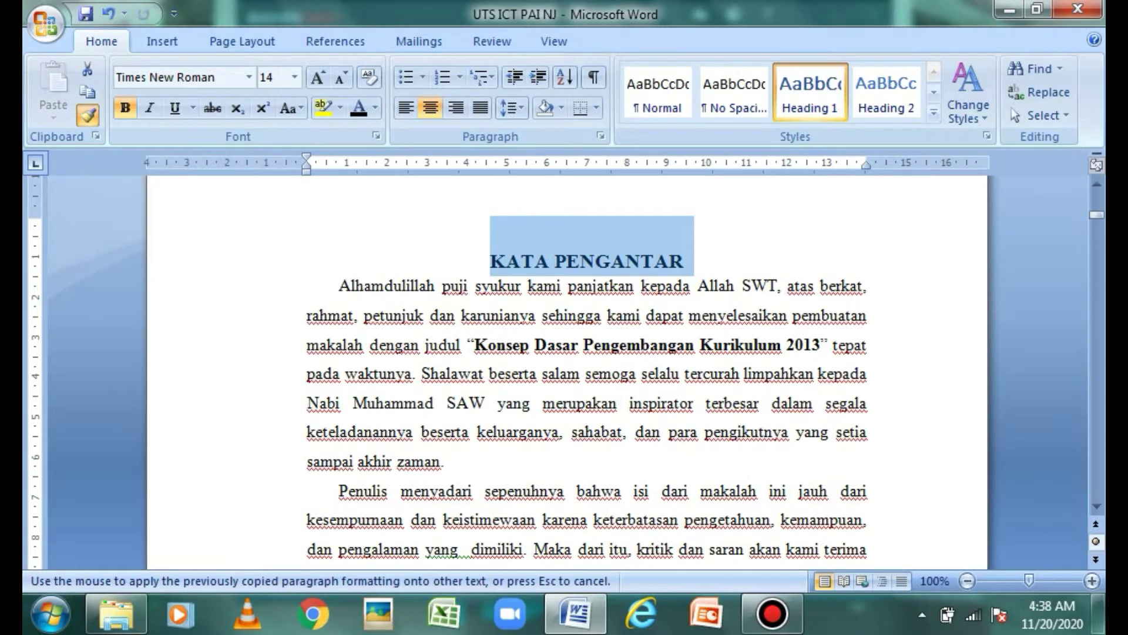
scroll(567, 370, down, 8)
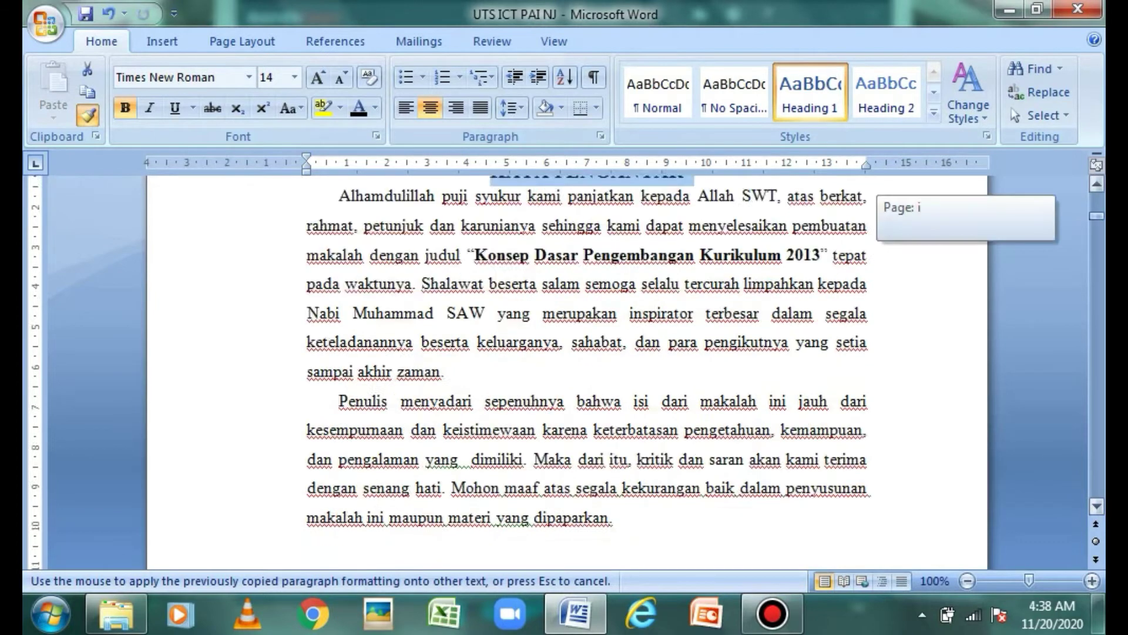
scroll(586, 181, down, 3)
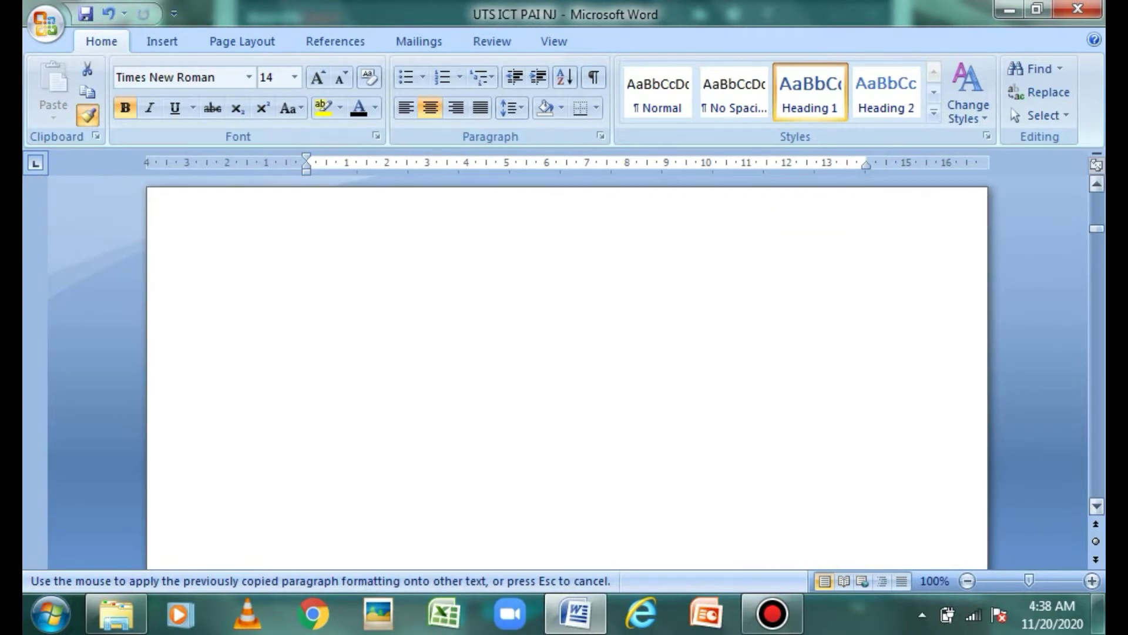
scroll(567, 370, down, 3)
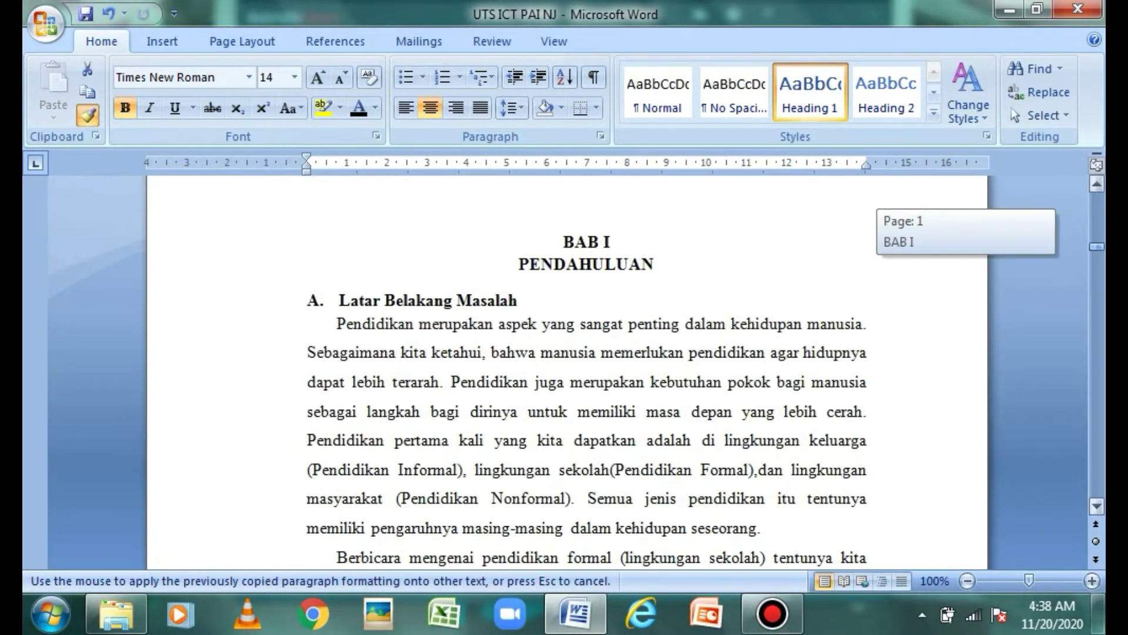
scroll(567, 370, up, 1)
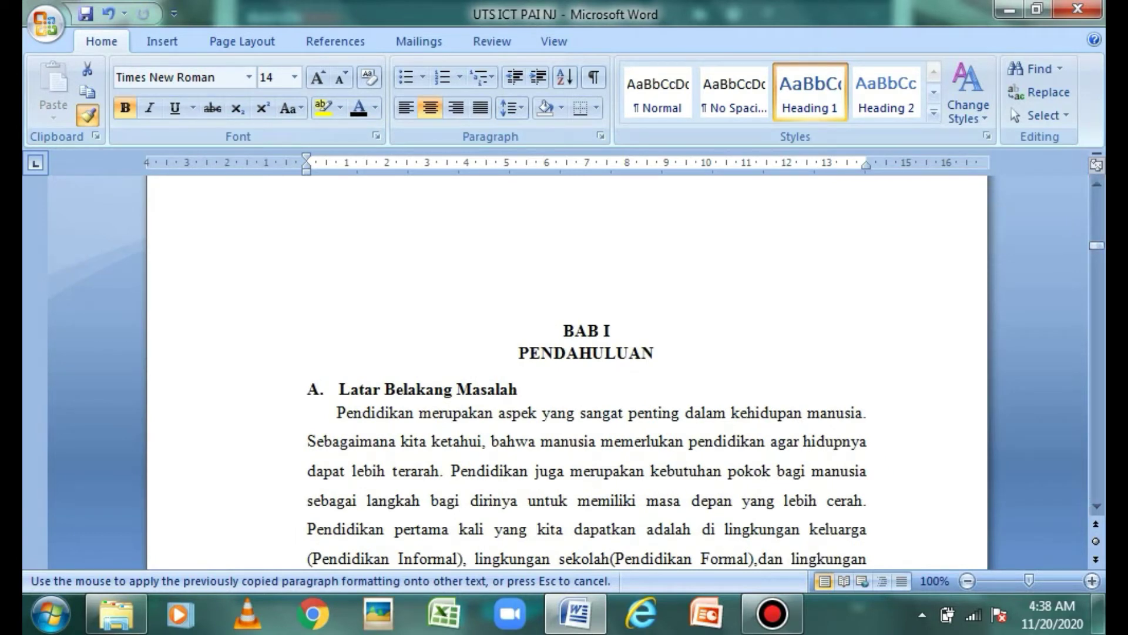
drag(562, 331, 653, 353)
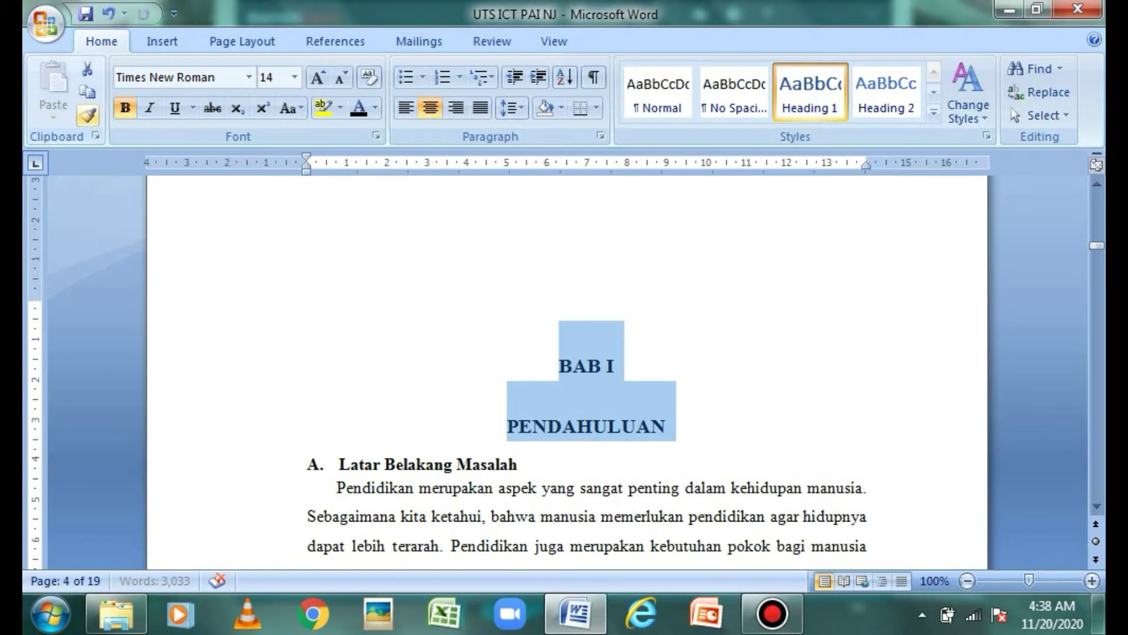
click(87, 115)
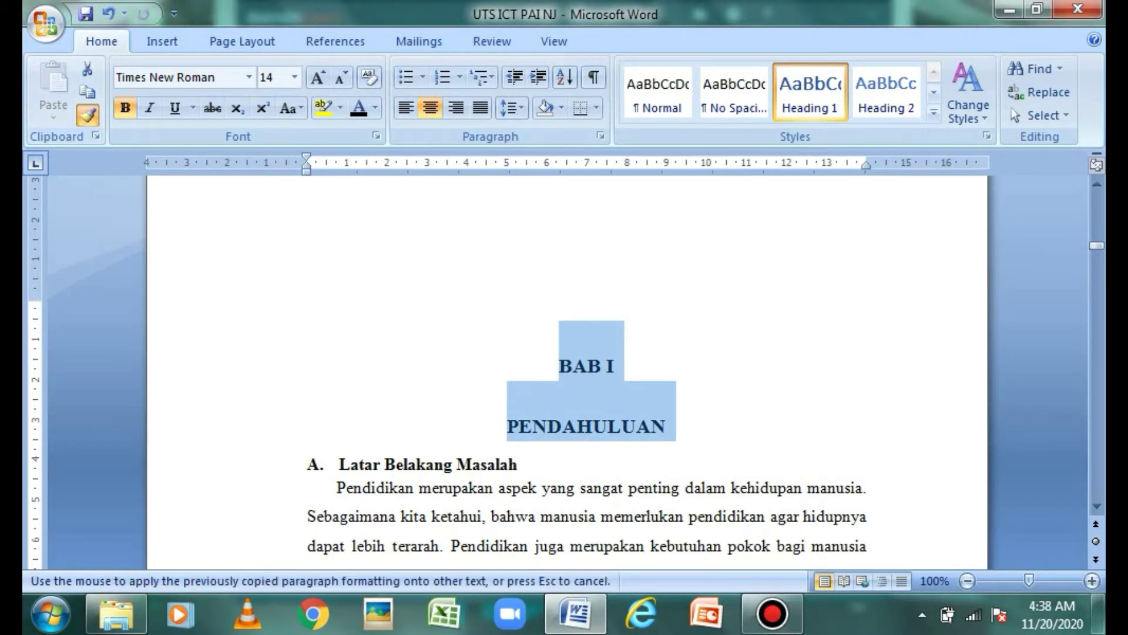
drag(562, 366, 614, 366)
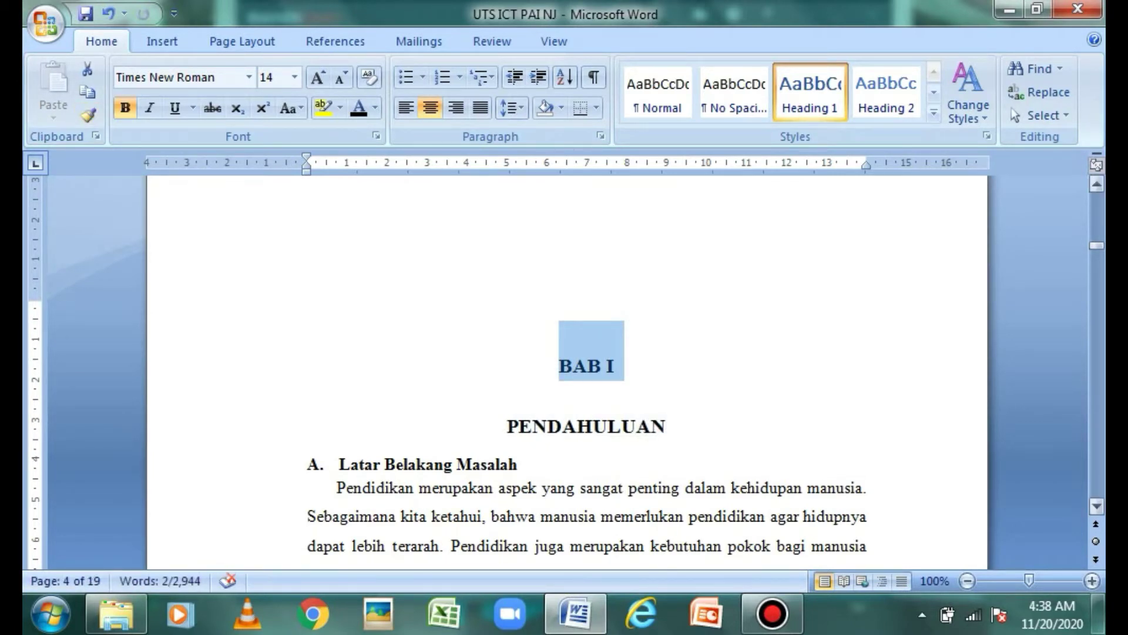
- Locate the BAB II PEMBAHASAN chapter title and select both lines to check the applied style
scroll(567, 370, down, 15)
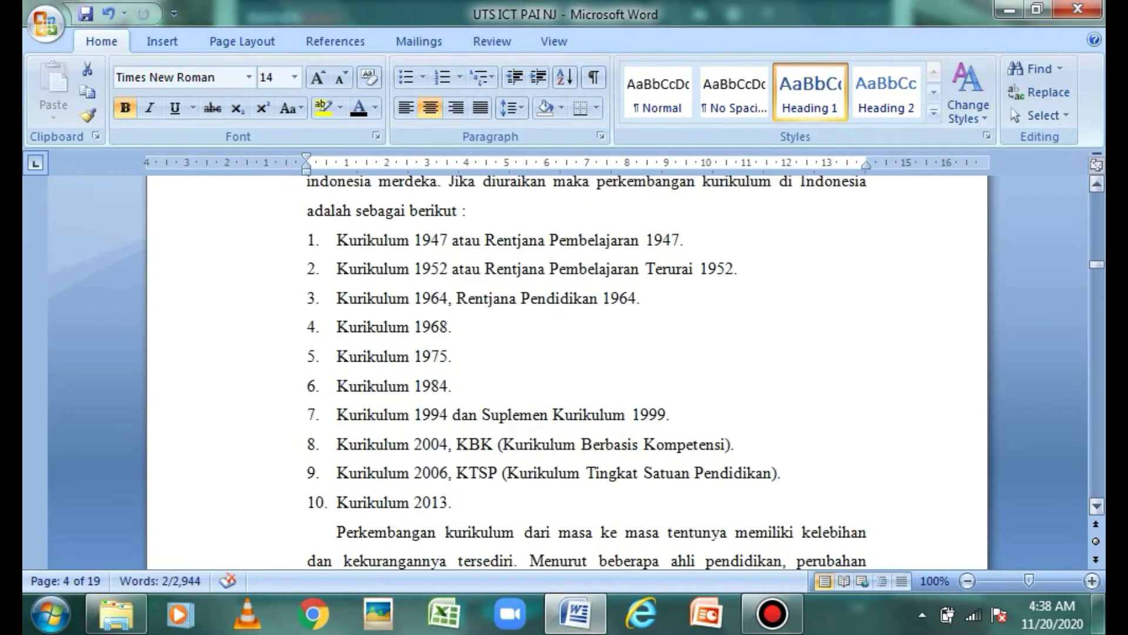
scroll(567, 370, down, 20)
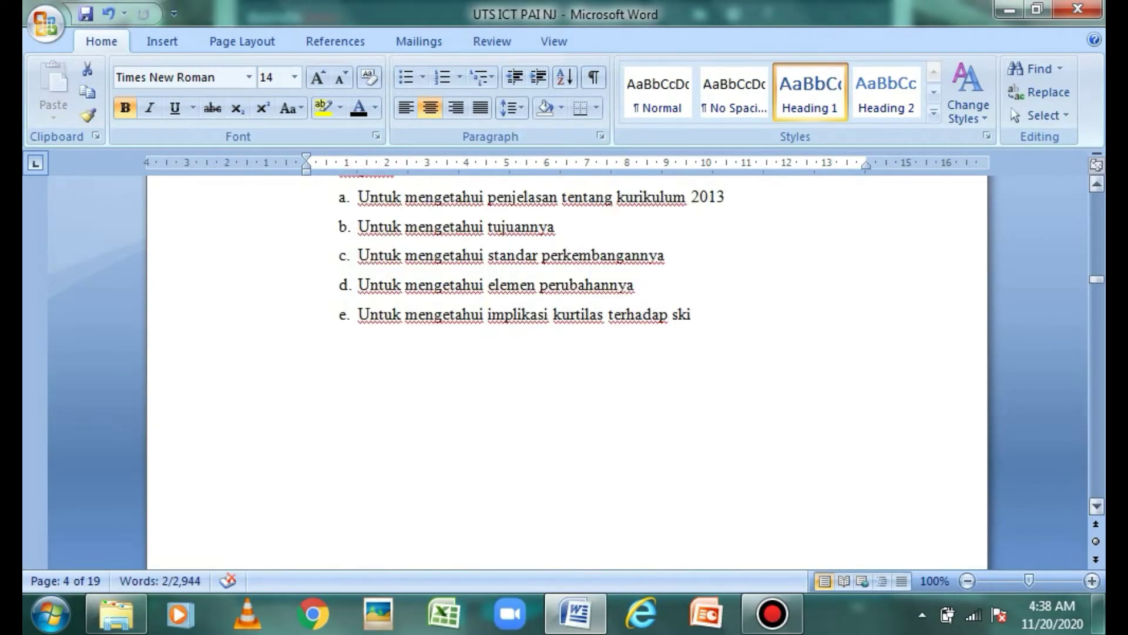
scroll(567, 371, down, 15)
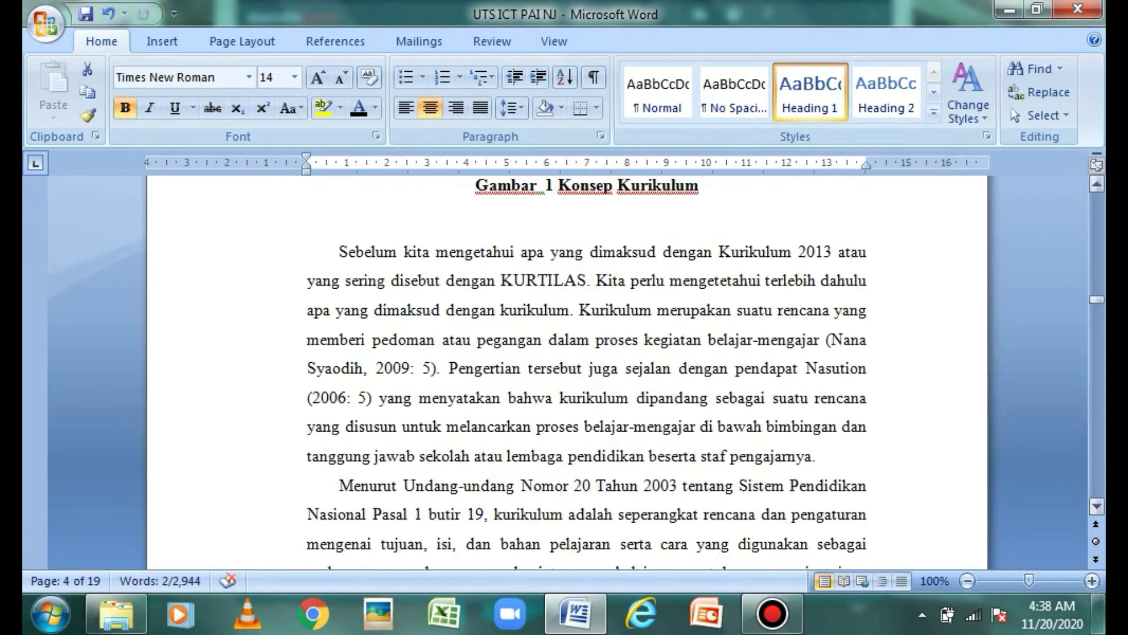
drag(1097, 299, 1096, 290)
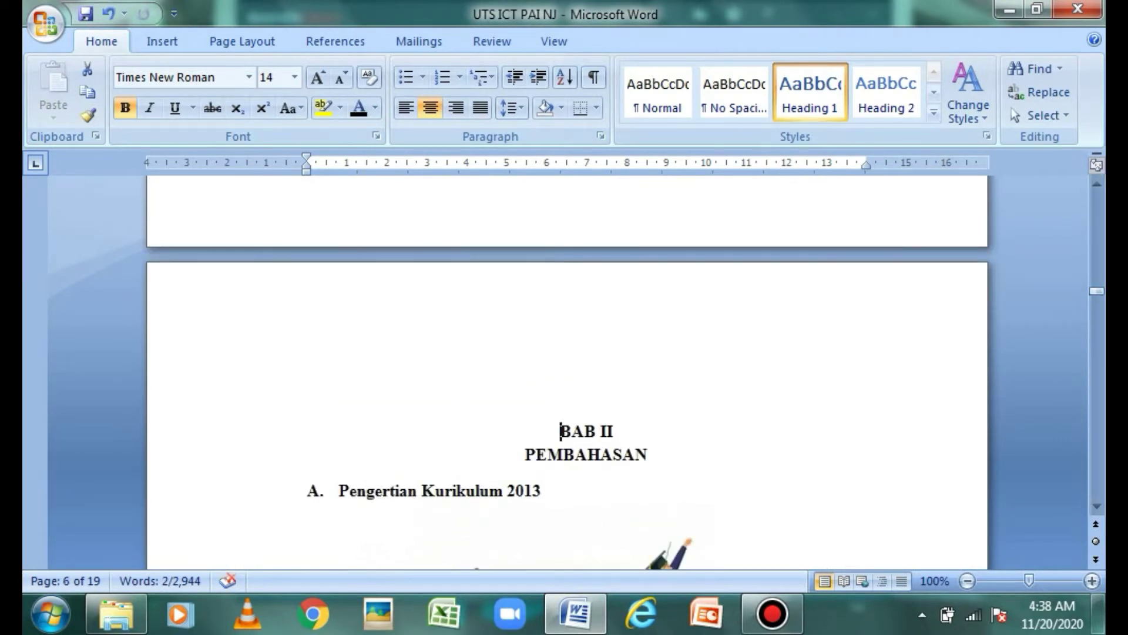
drag(560, 432, 657, 457)
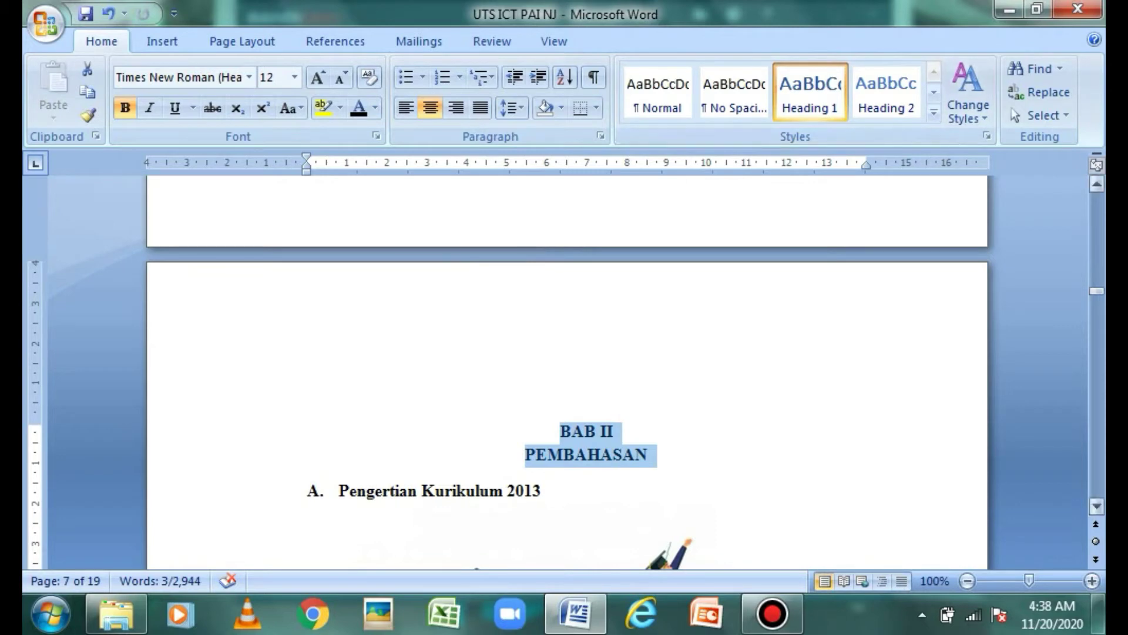
- Locate the BAB III PENUTUP chapter title and select both lines to check the applied style
scroll(567, 370, down, 15)
scroll(567, 370, down, 15)
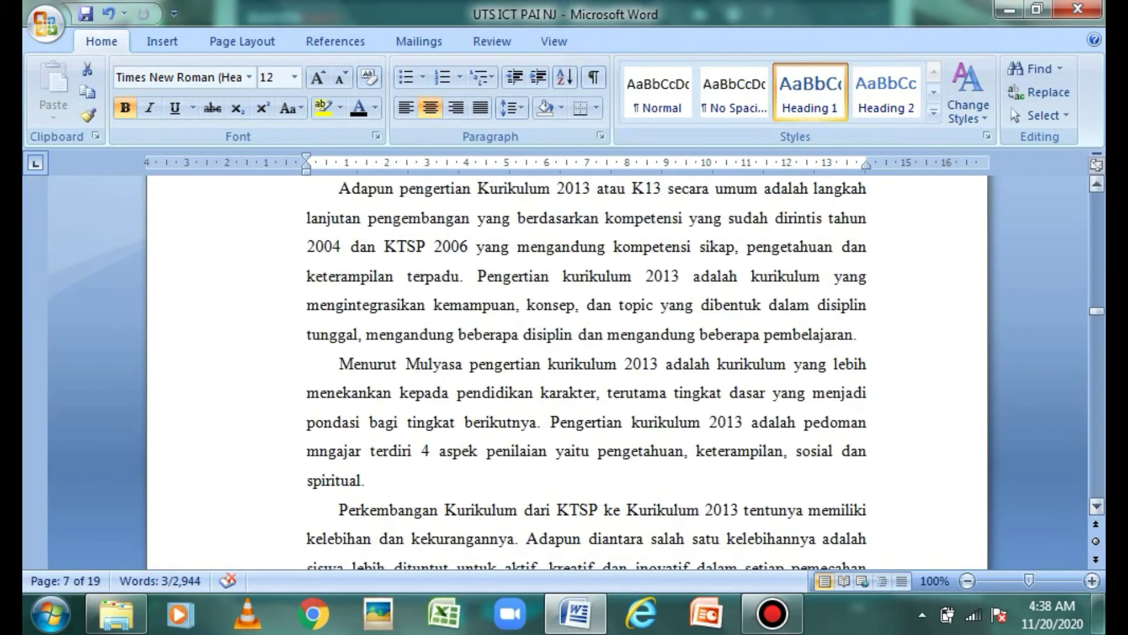
scroll(568, 370, down, 5)
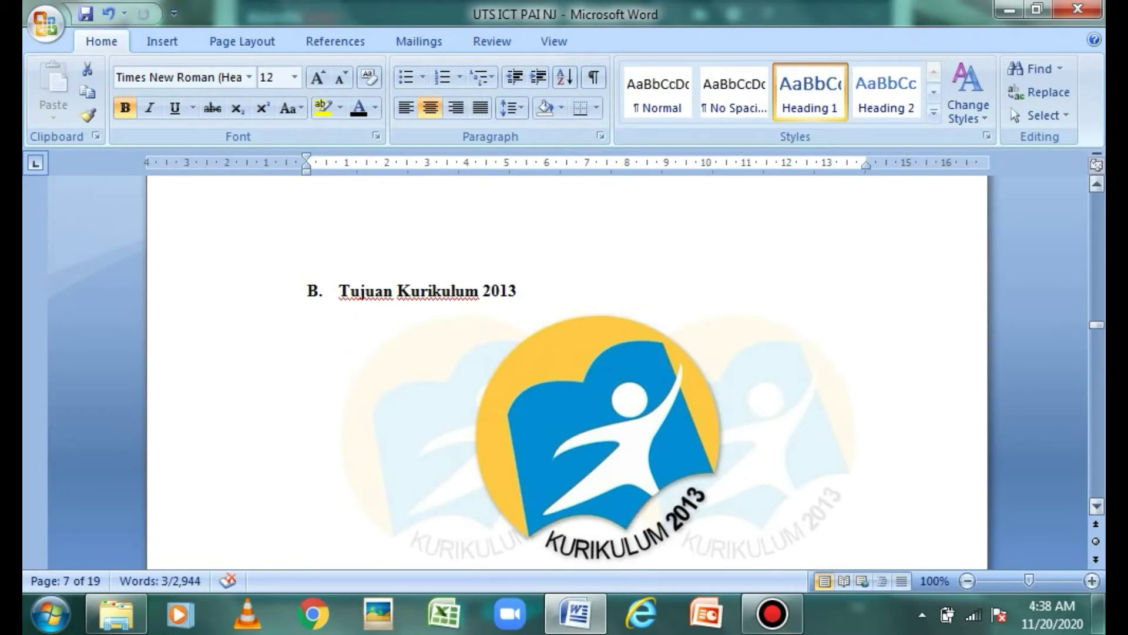
drag(1096, 325, 1096, 472)
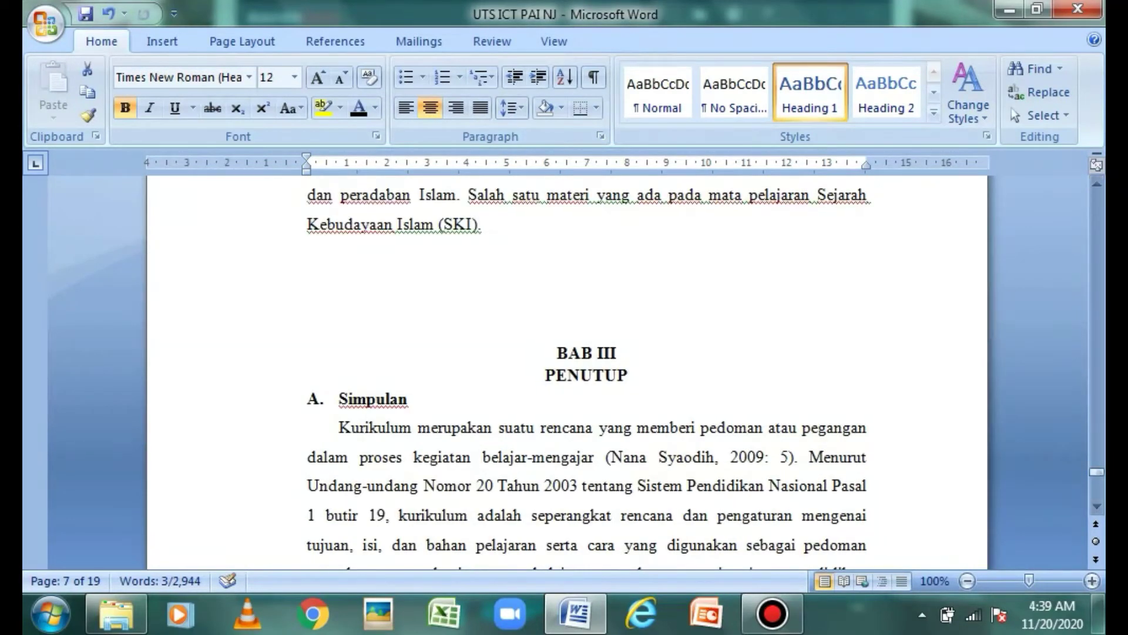
drag(556, 353, 628, 379)
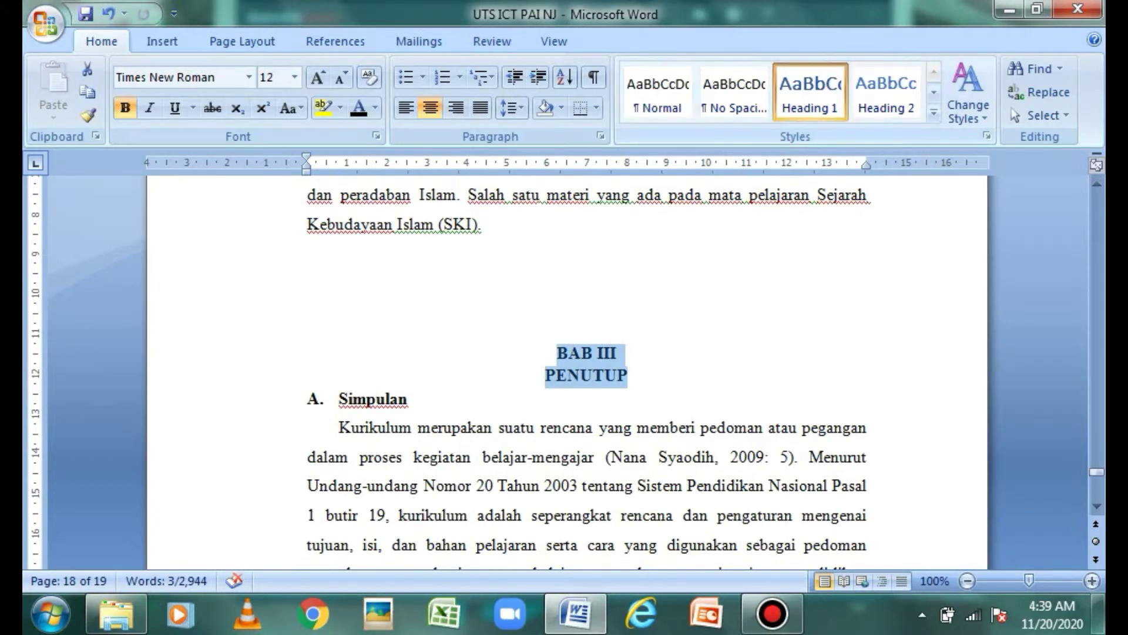
- Insert blank lines above the BAB III PENUTUP title so that the chapter starts on a new page
click(340, 267)
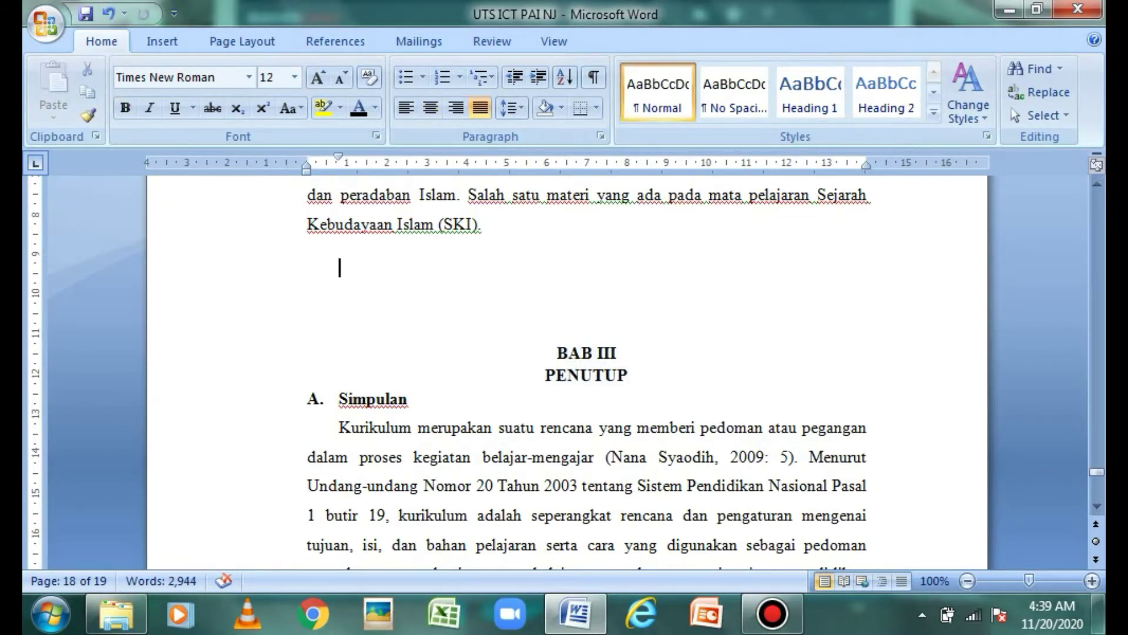
key(Return)
key(Return)
key(Return)
key(Return)
key(Return)
key(Return)
key(Return)
key(Return)
key(Return)
key(Return)
key(Return)
key(Return)
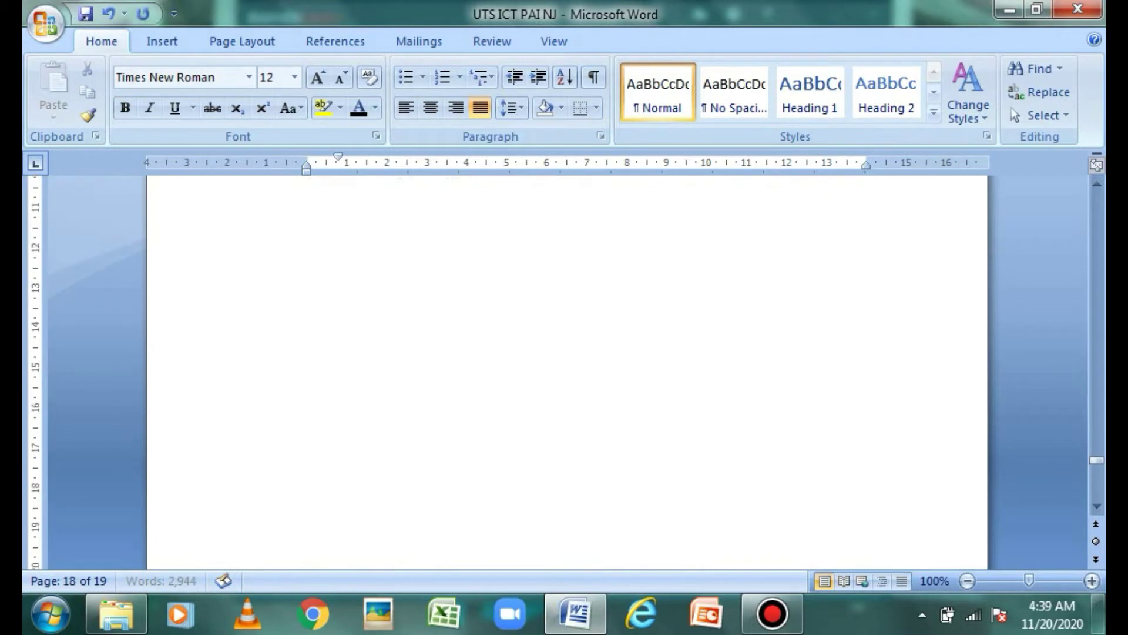
key(Return)
key(Return)
key(Return)
key(Return)
key(Return)
key(Return)
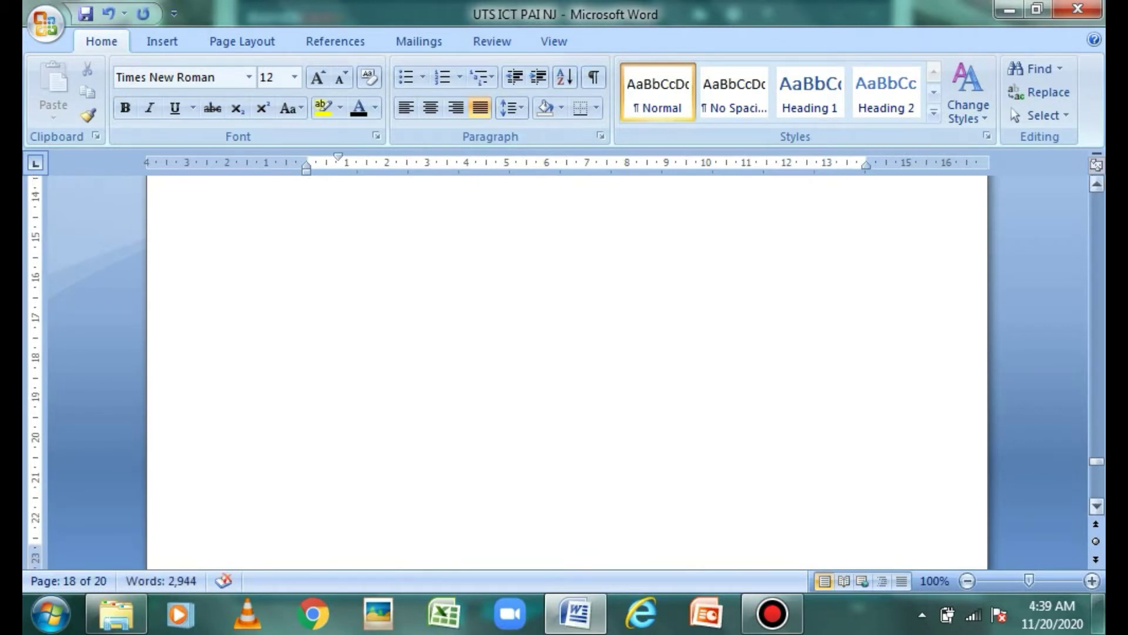
click(1096, 506)
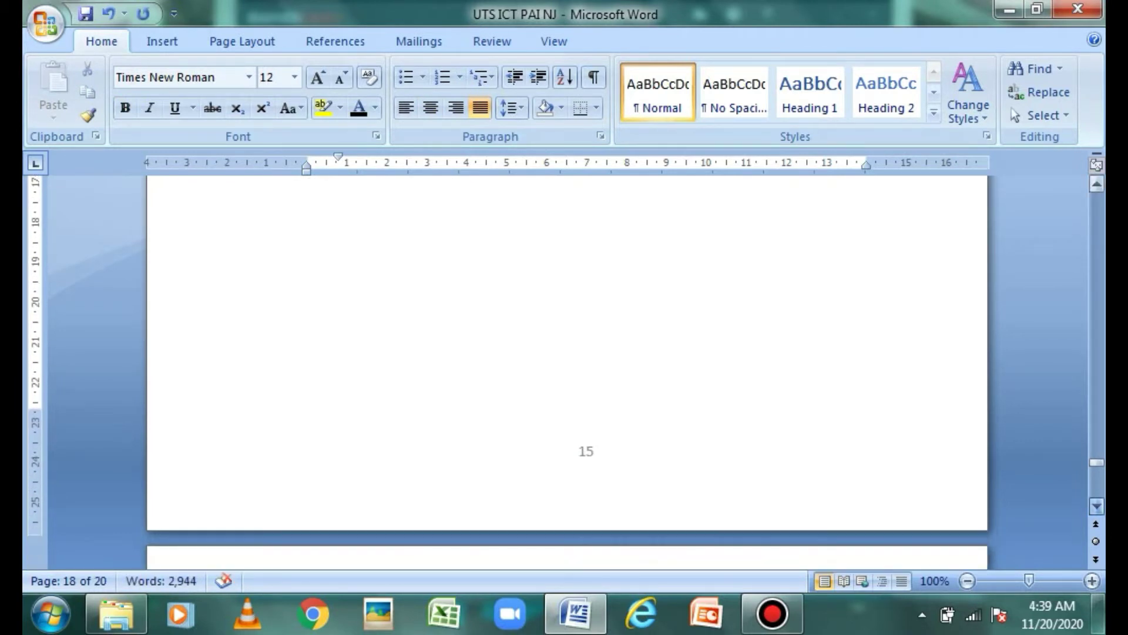
click(1096, 506)
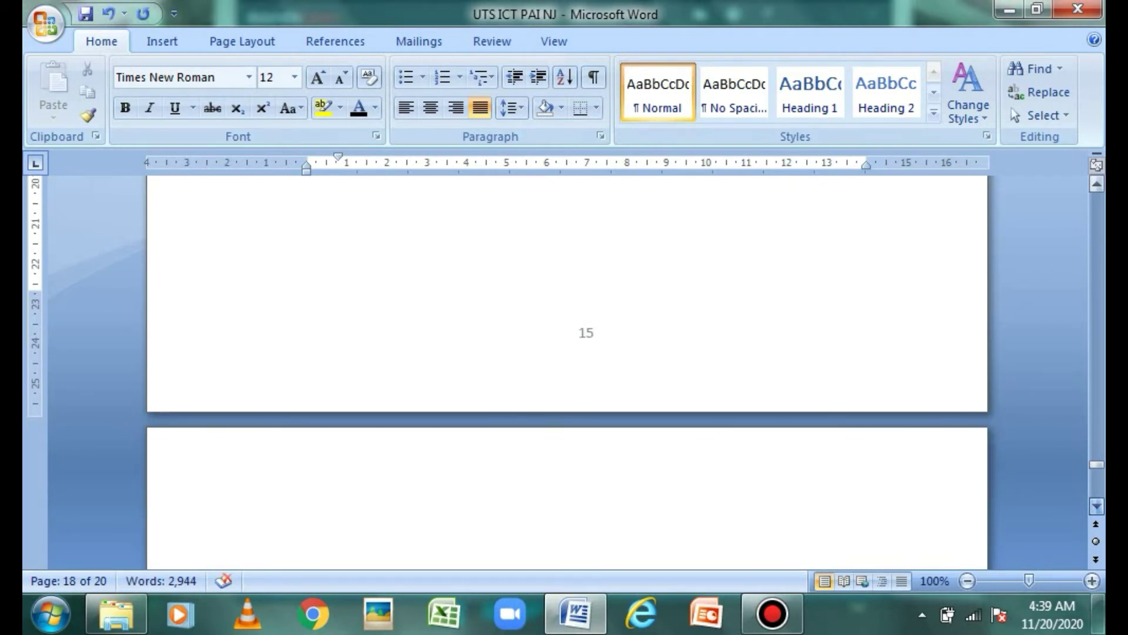
click(1097, 506)
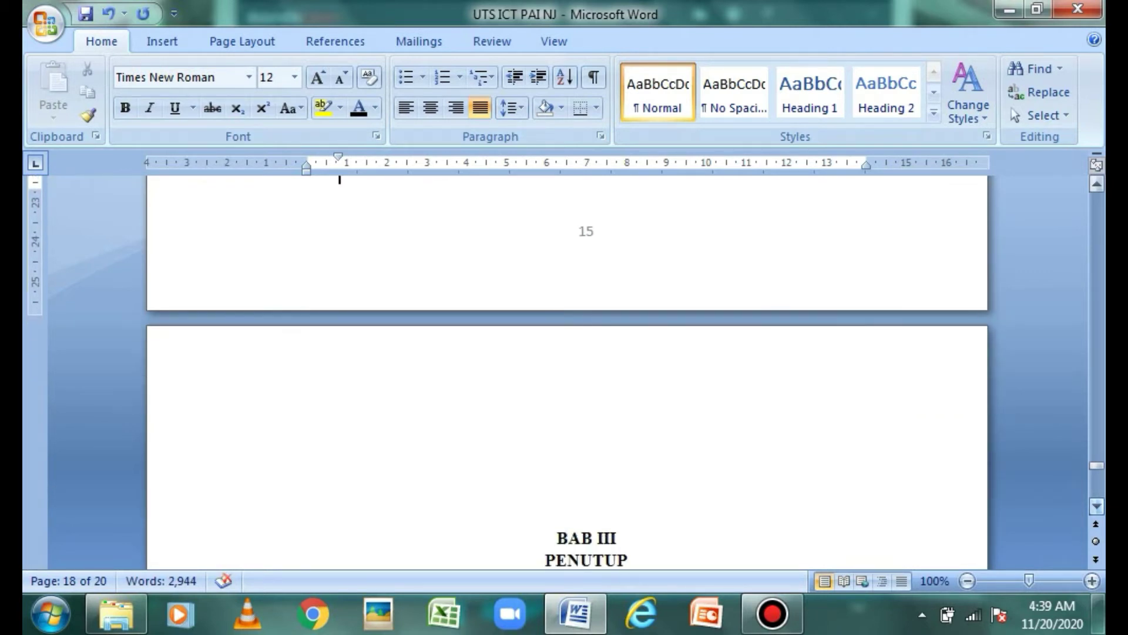
- Delete surplus blank lines between the end of chapter II and the BAB III PENUTUP title
key(BackSpace)
key(BackSpace)
key(BackSpace)
key(BackSpace)
key(BackSpace)
key(BackSpace)
key(BackSpace)
key(BackSpace)
key(BackSpace)
key(BackSpace)
key(BackSpace)
key(BackSpace)
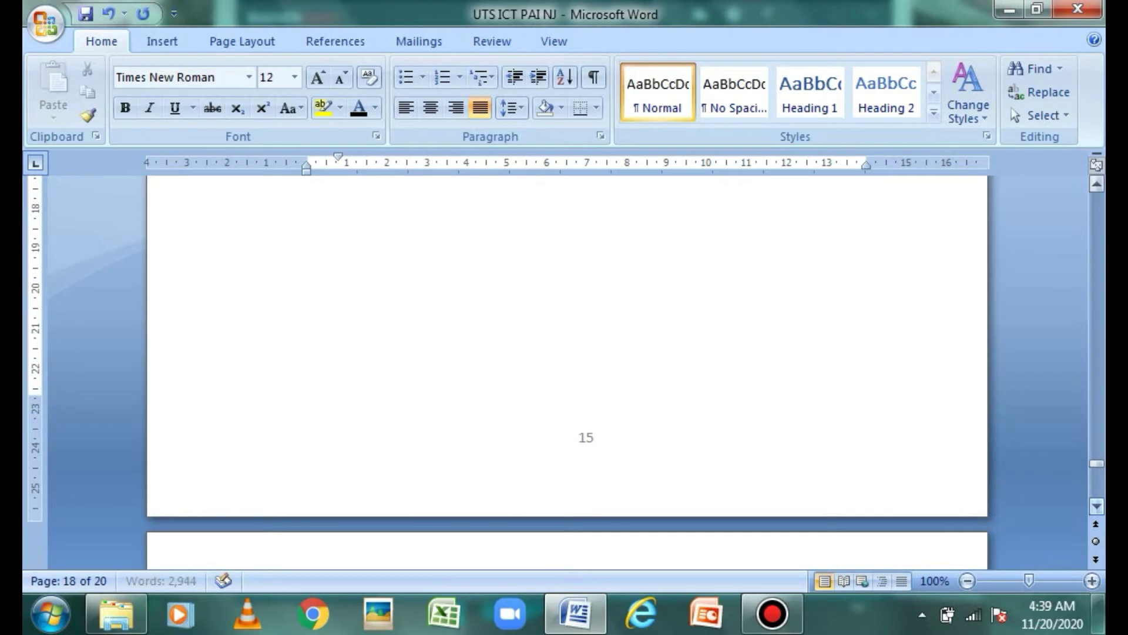
- Copy the Heading 2 formatting of Latar Belakang Masalah in BAB I onto the Rumusan Masalah subheading with Format Painter
drag(1096, 463, 1097, 241)
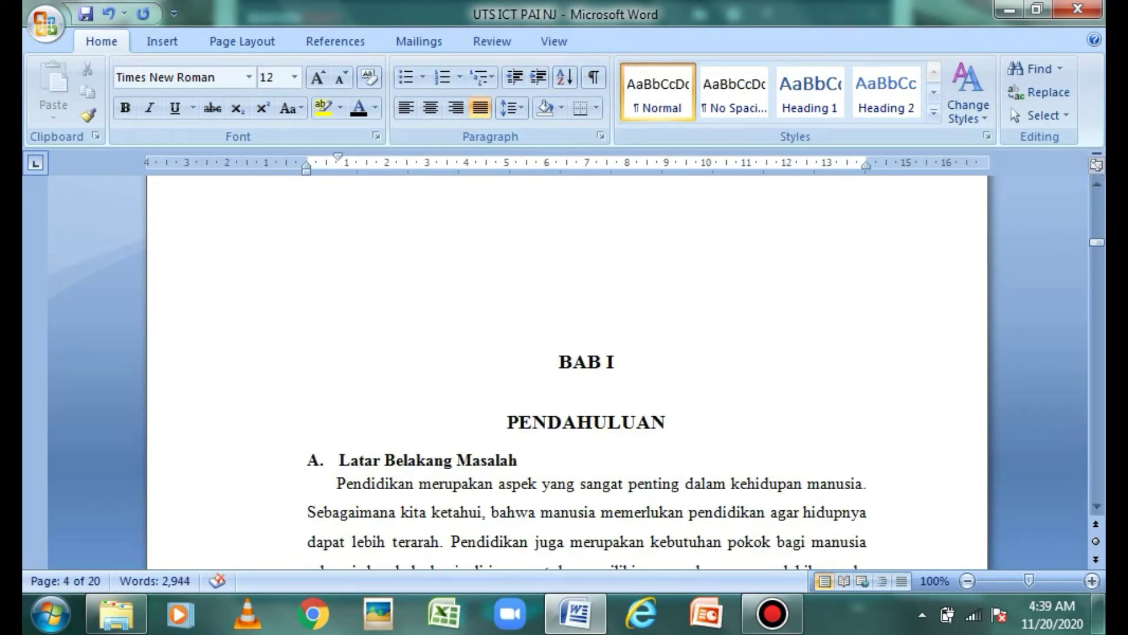
click(574, 362)
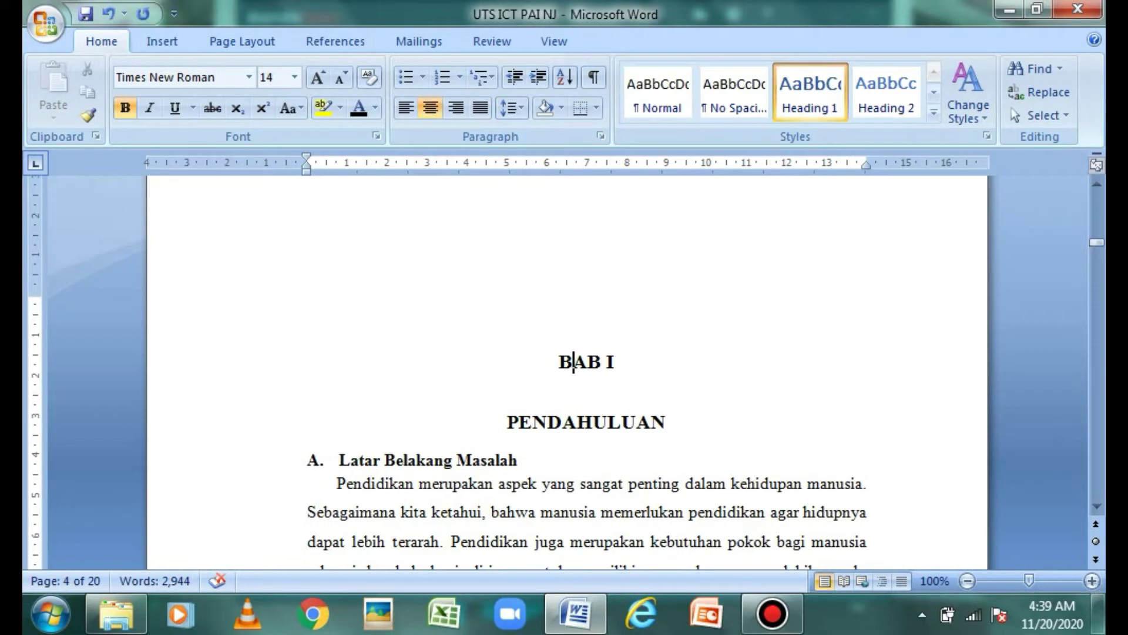
drag(339, 460, 526, 461)
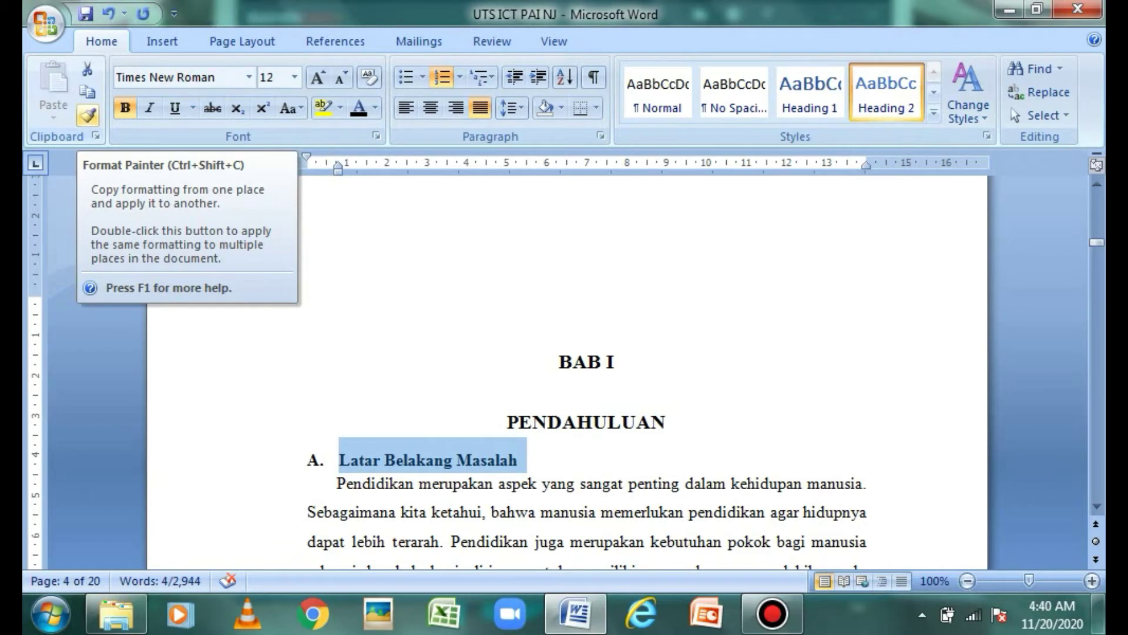
click(87, 115)
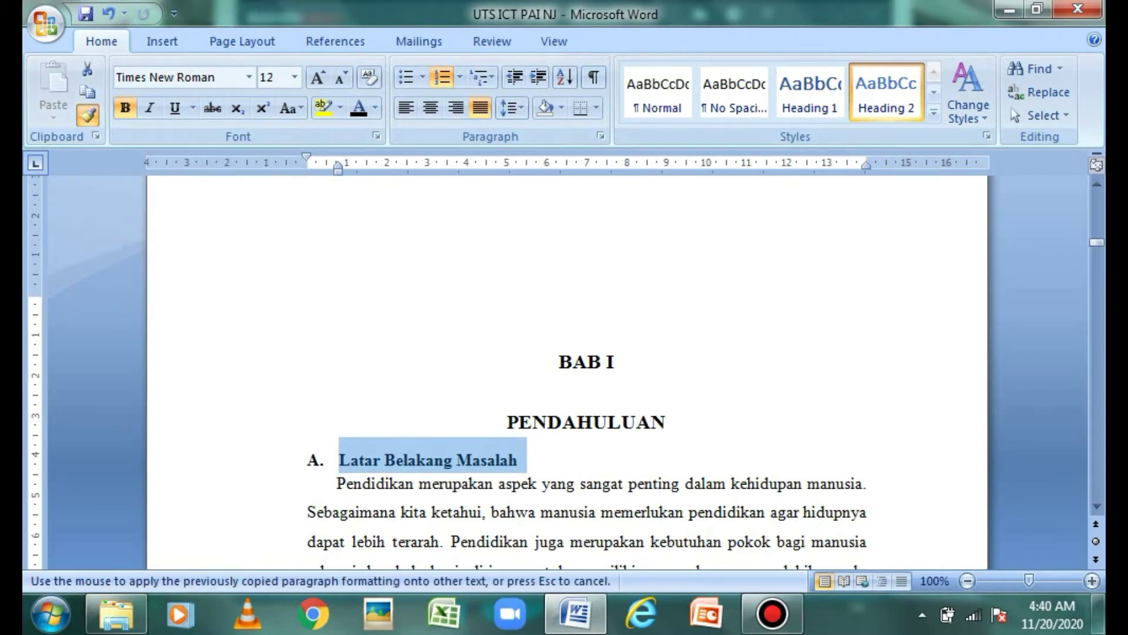
drag(1096, 242, 1096, 265)
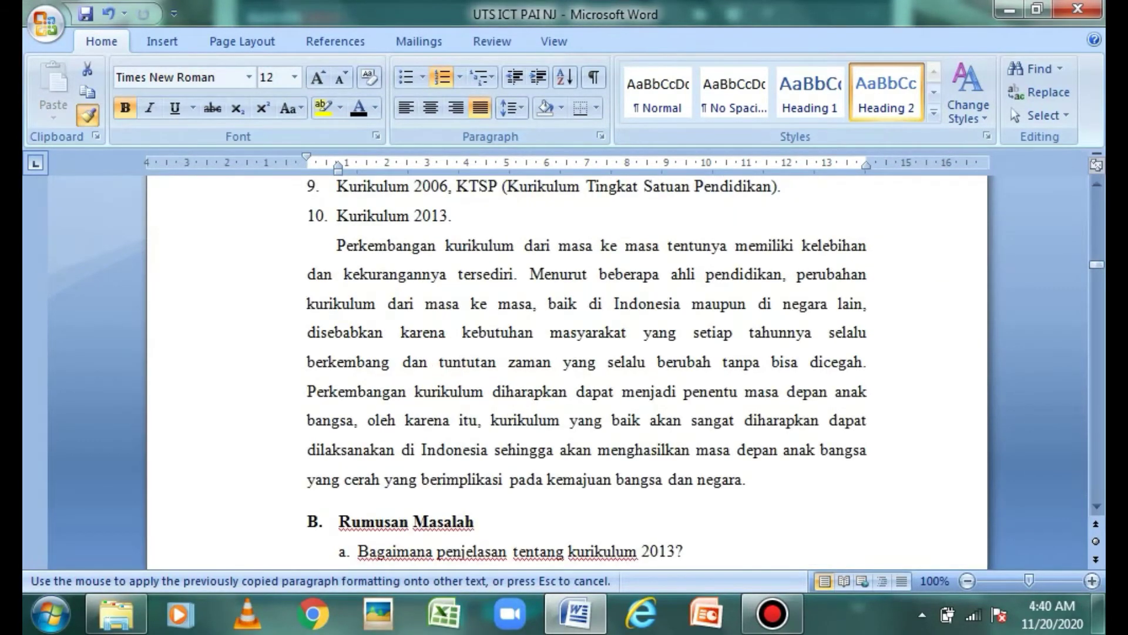
drag(339, 522, 485, 521)
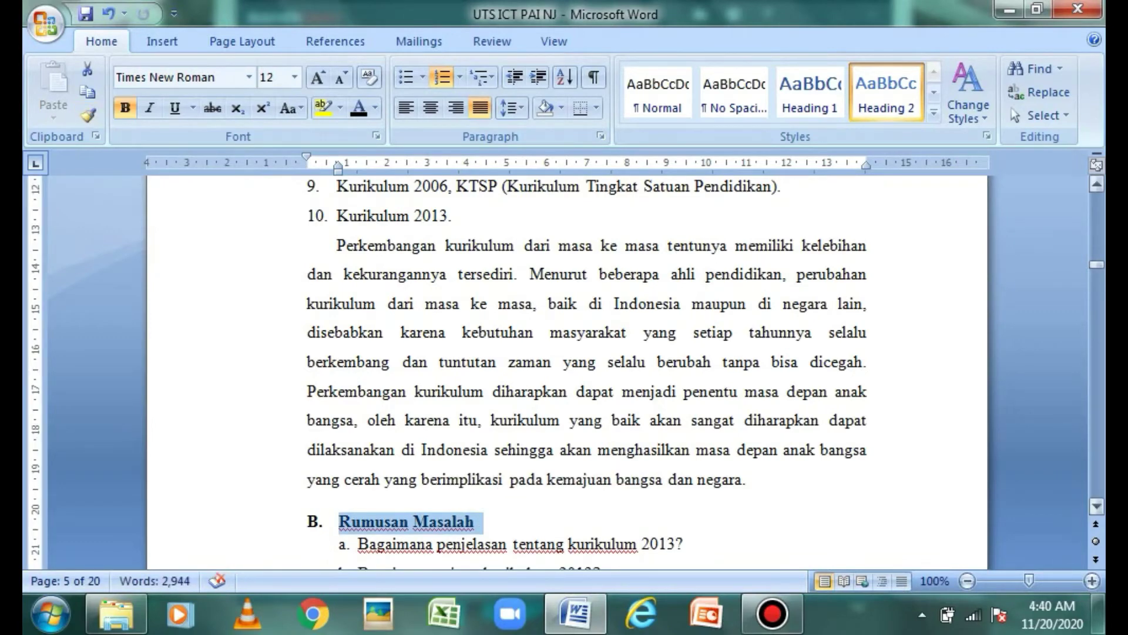
- Copy the Rumusan Masalah subheading's formatting onto the Tujuan subheading with Format Painter
drag(1097, 264, 1096, 266)
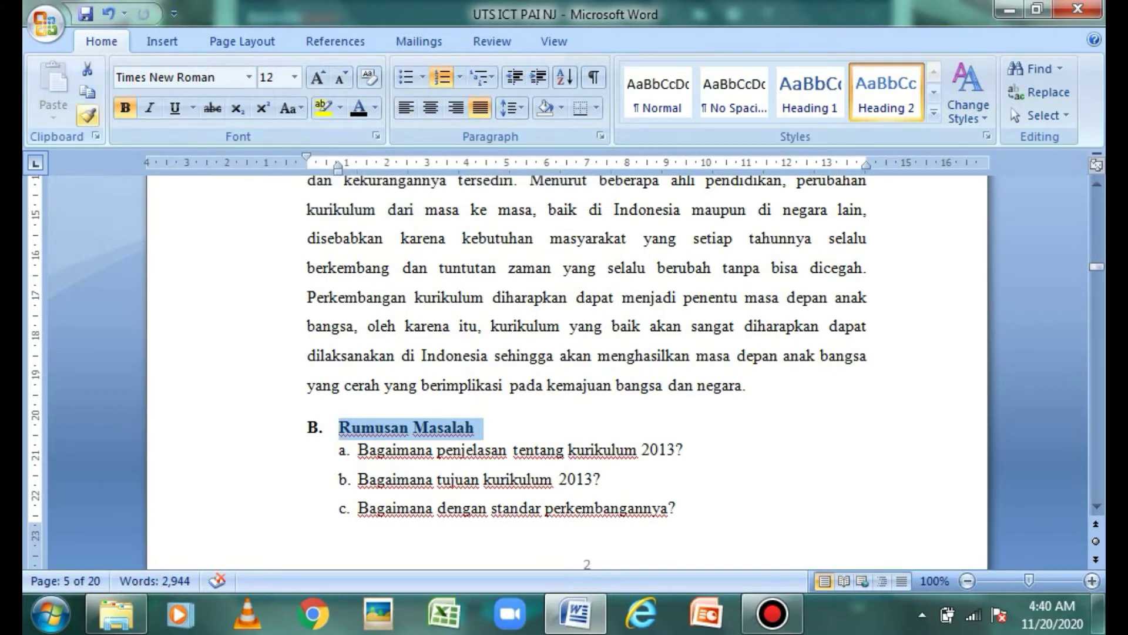
click(87, 114)
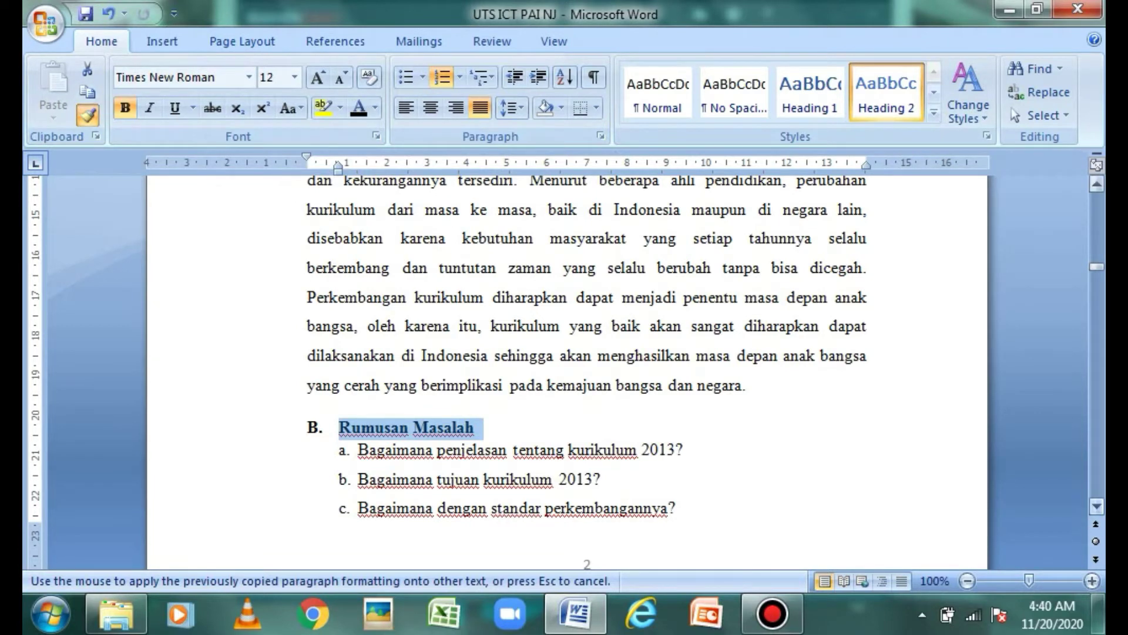
scroll(1095, 511, down, 1)
scroll(1096, 505, down, 3)
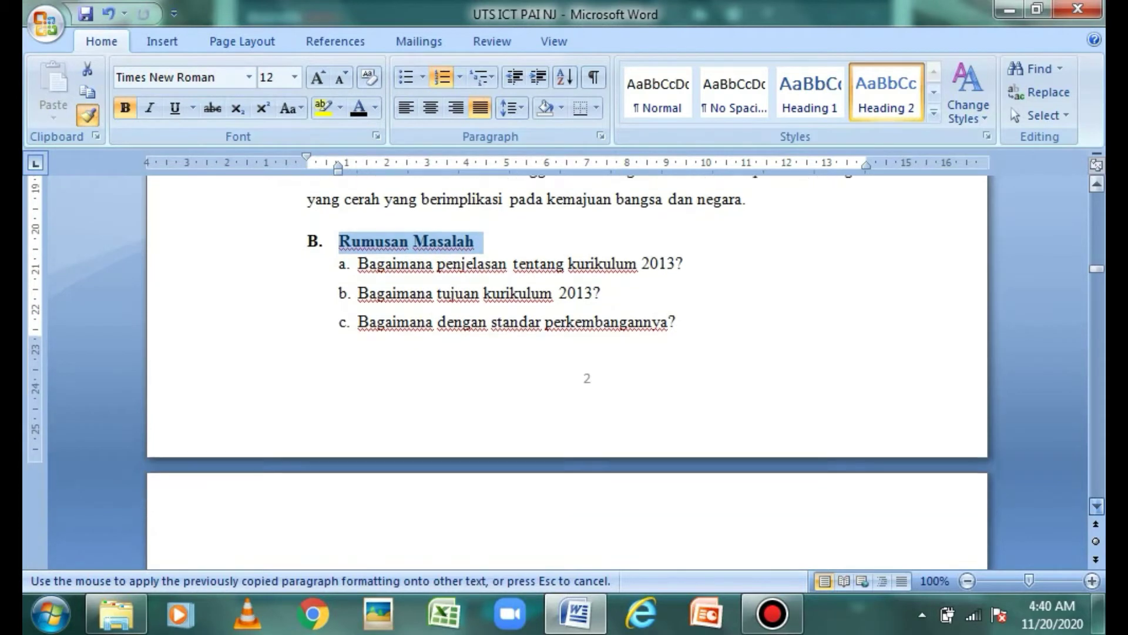
scroll(1096, 505, down, 2)
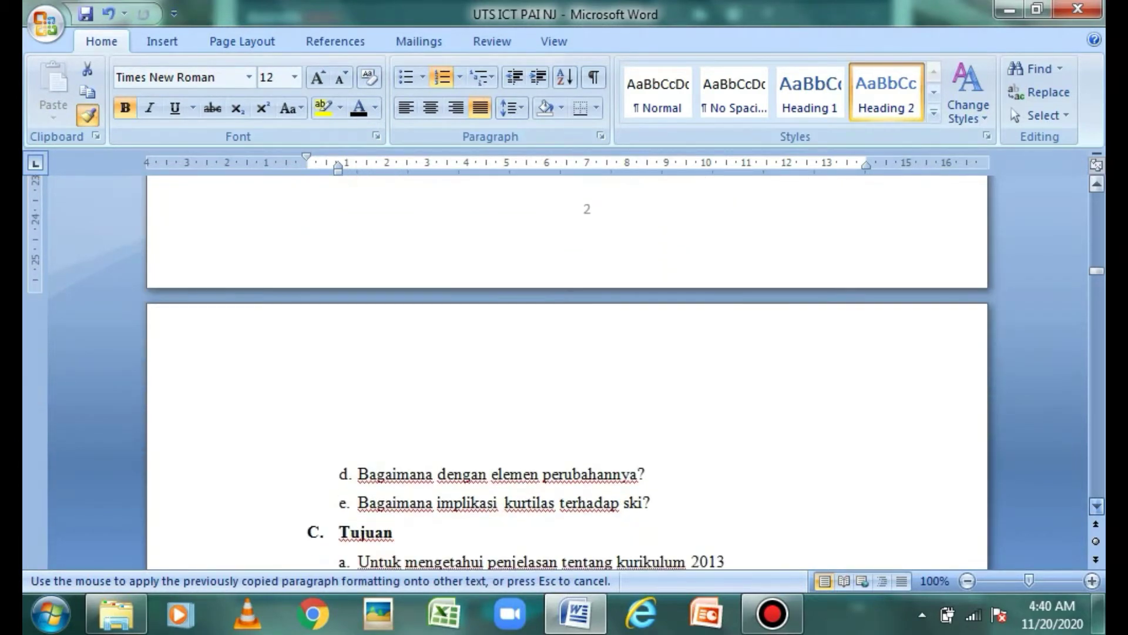
drag(339, 515, 402, 515)
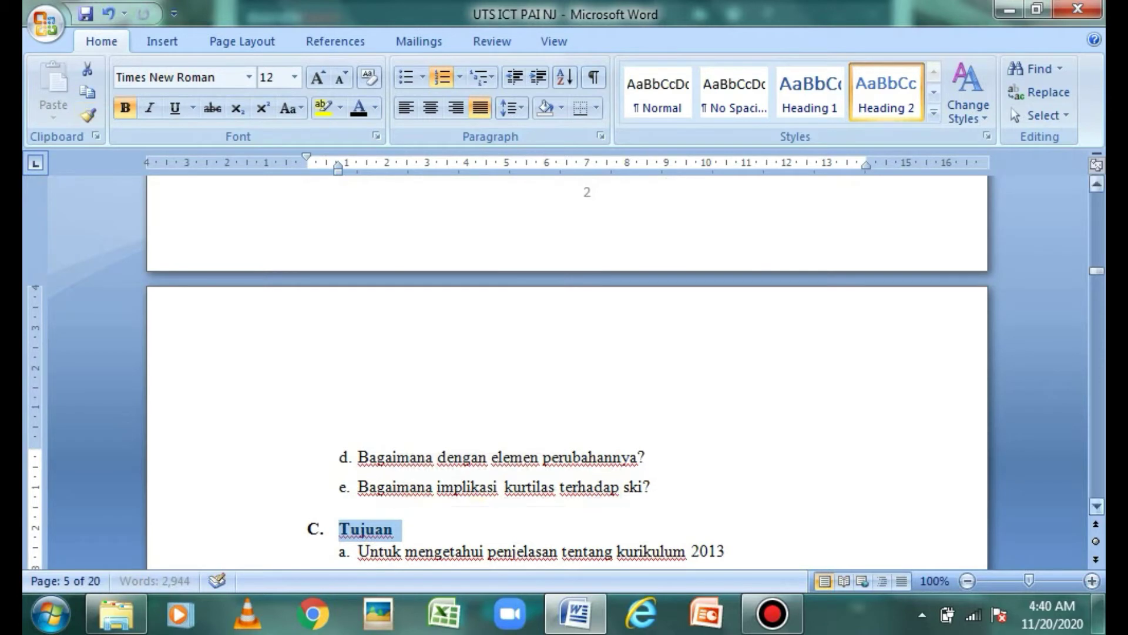
- Copy the Heading 2 formatting of Pengertian Kurikulum 2013 in BAB II onto the Tujuan Kurikulum 2013 subheading with Format Painter
scroll(1096, 505, down, 2)
scroll(1096, 505, down, 3)
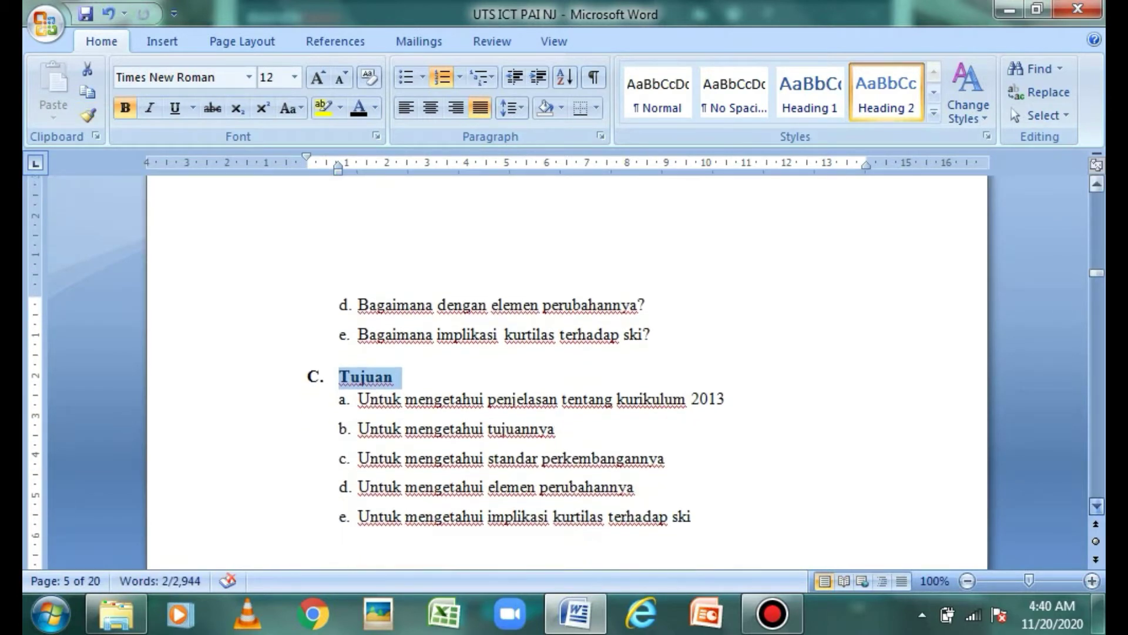
scroll(567, 370, down, 3)
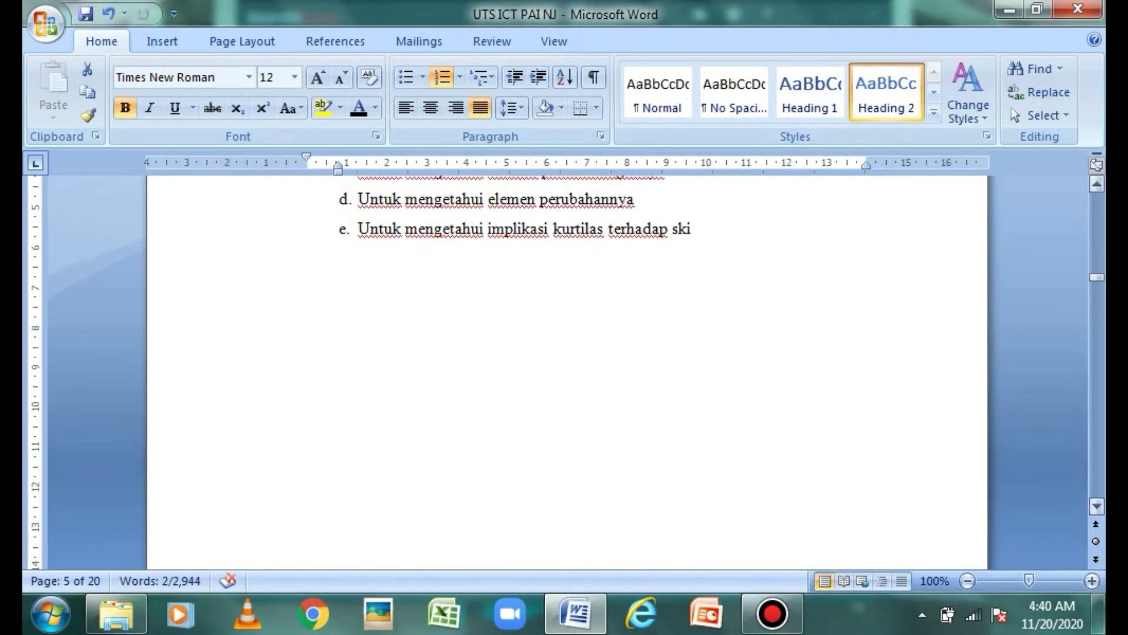
scroll(567, 370, up, 7)
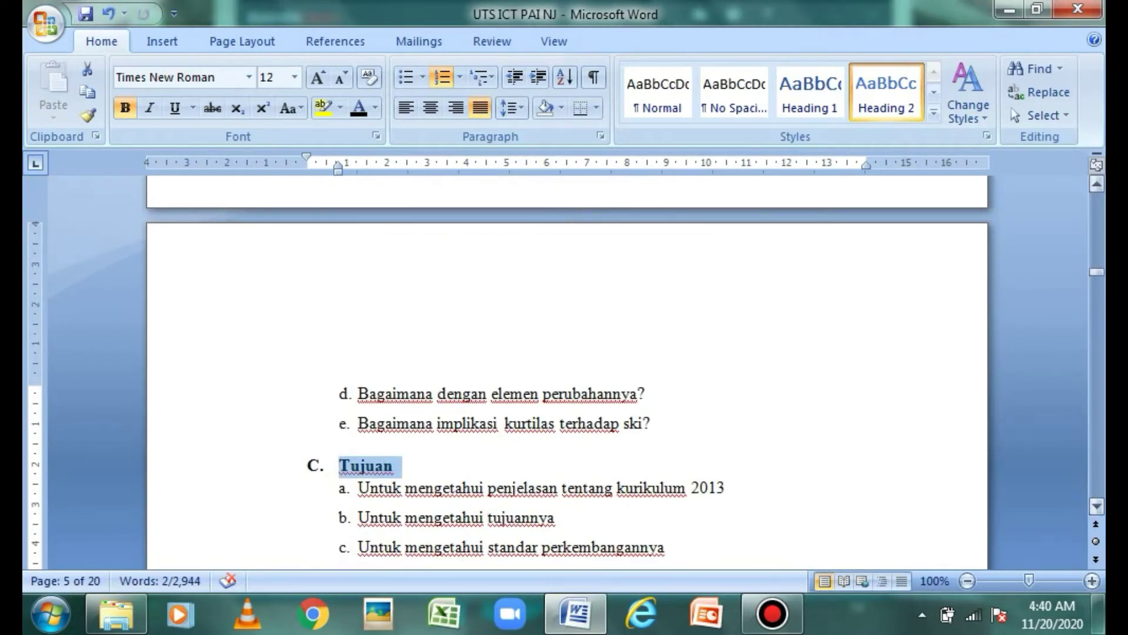
drag(1096, 272, 1096, 289)
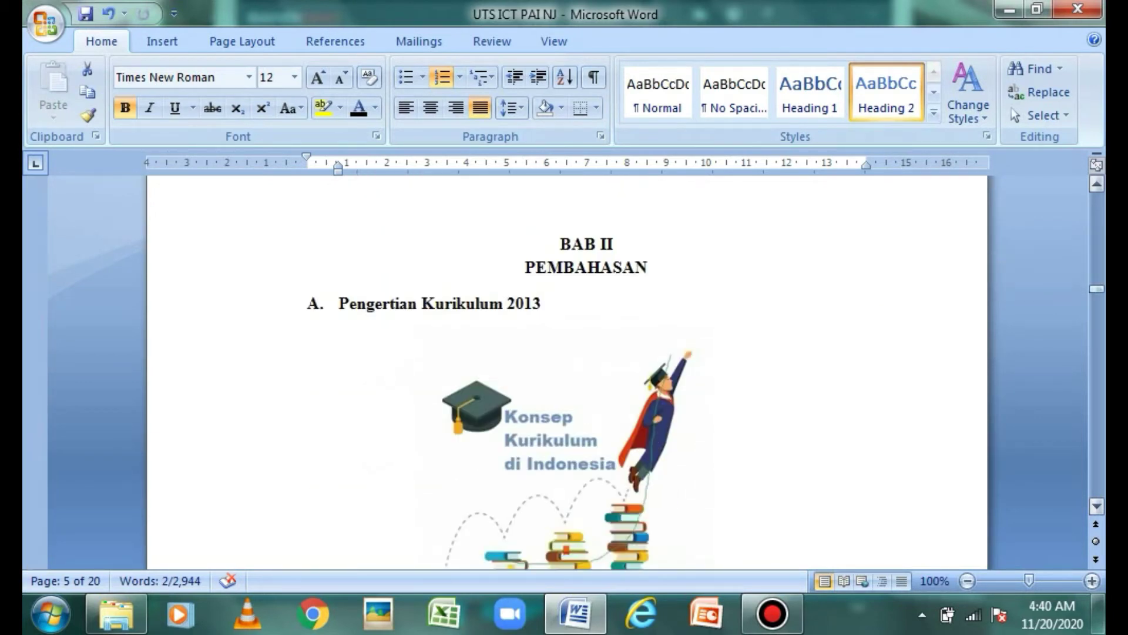
drag(339, 303, 550, 303)
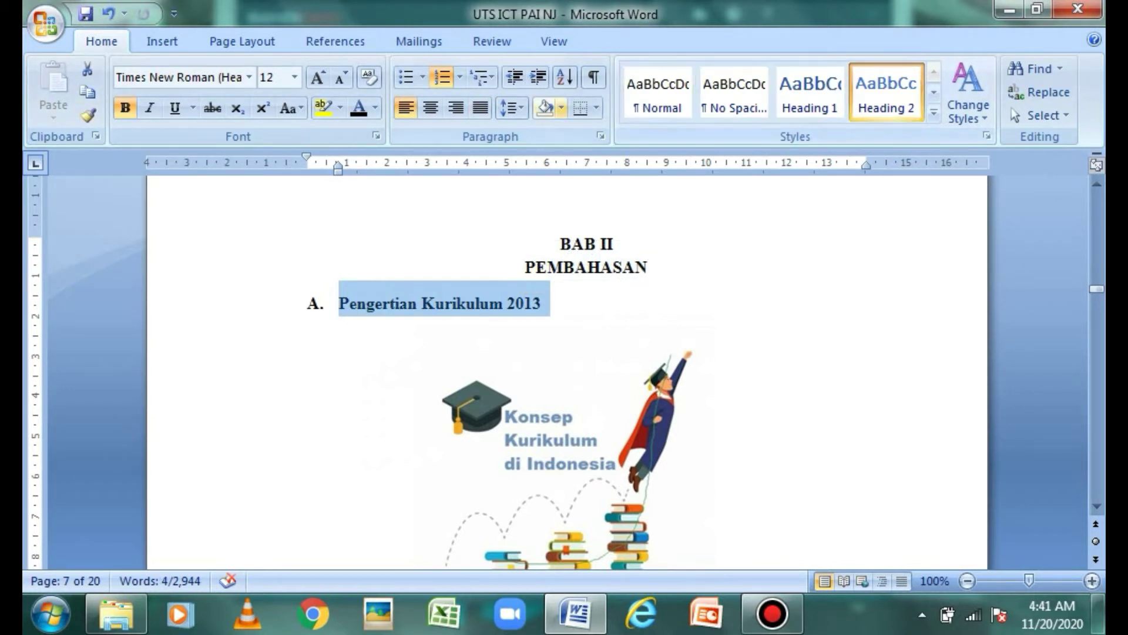
click(88, 115)
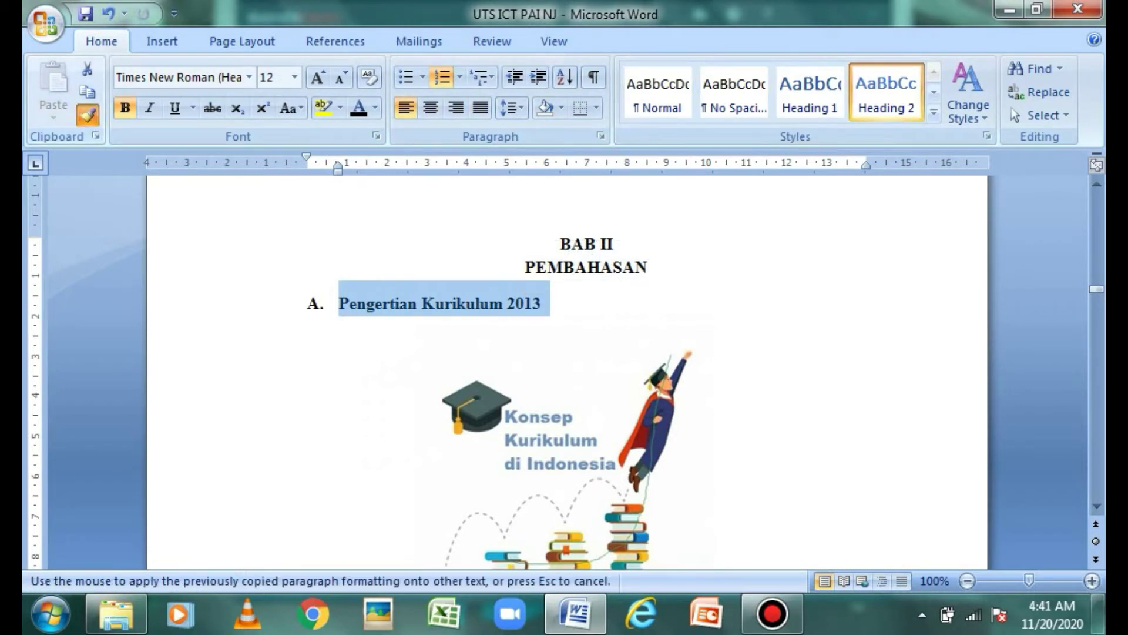
drag(1097, 288, 1097, 316)
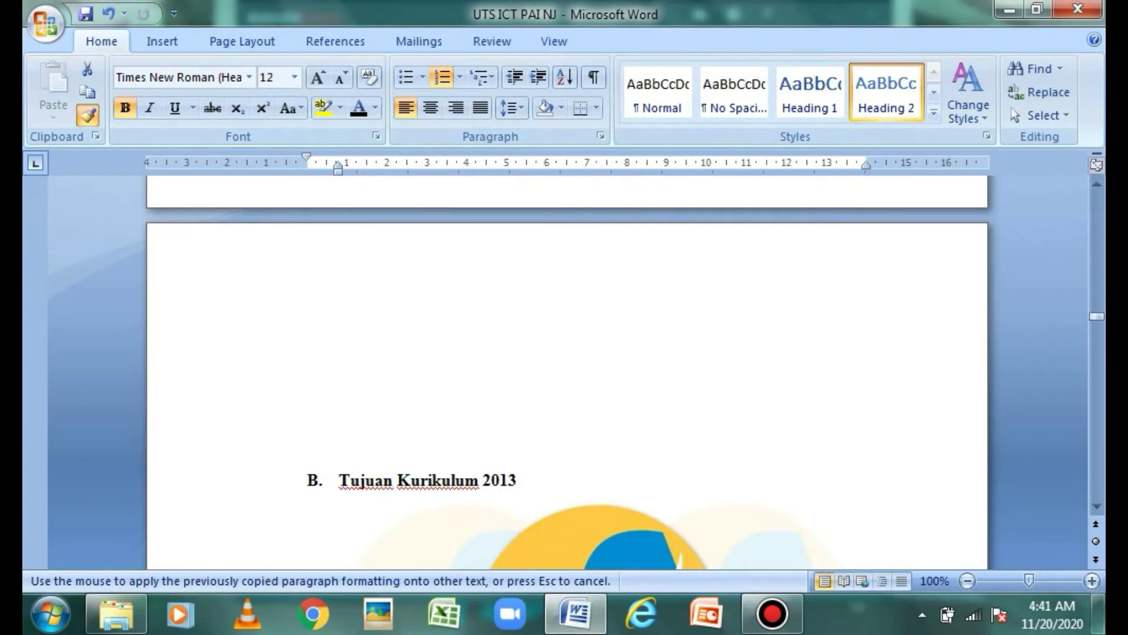
drag(340, 481, 524, 481)
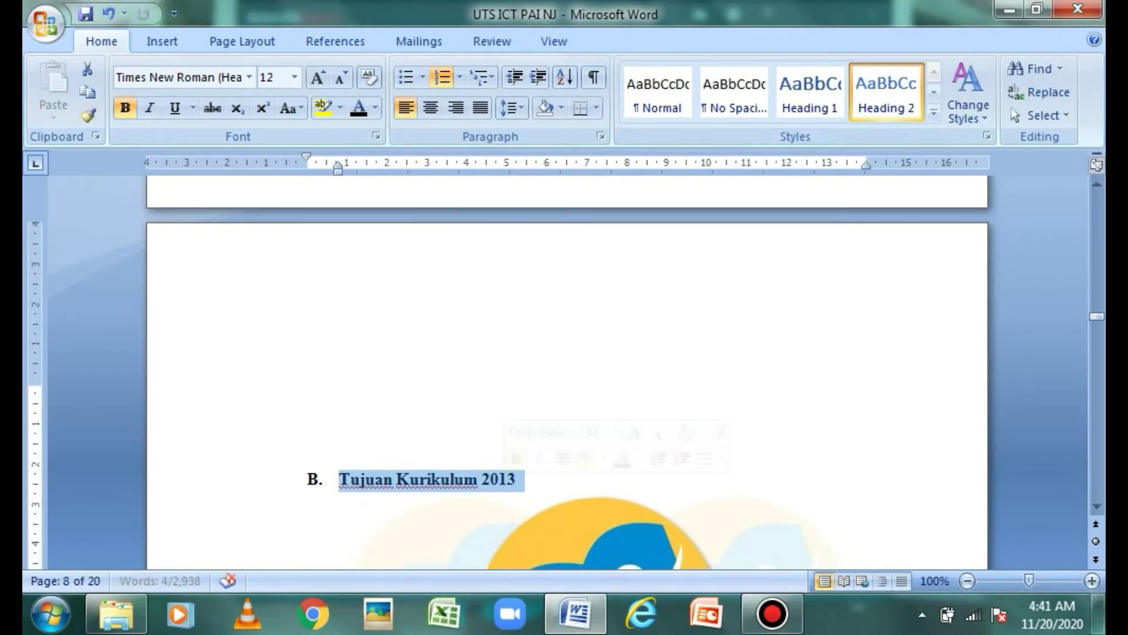
- Copy the Tujuan Kurikulum 2013 subheading's formatting onto the Standar Perkembangan Kurikulum 2013 subheading with Format Painter
click(88, 114)
click(88, 115)
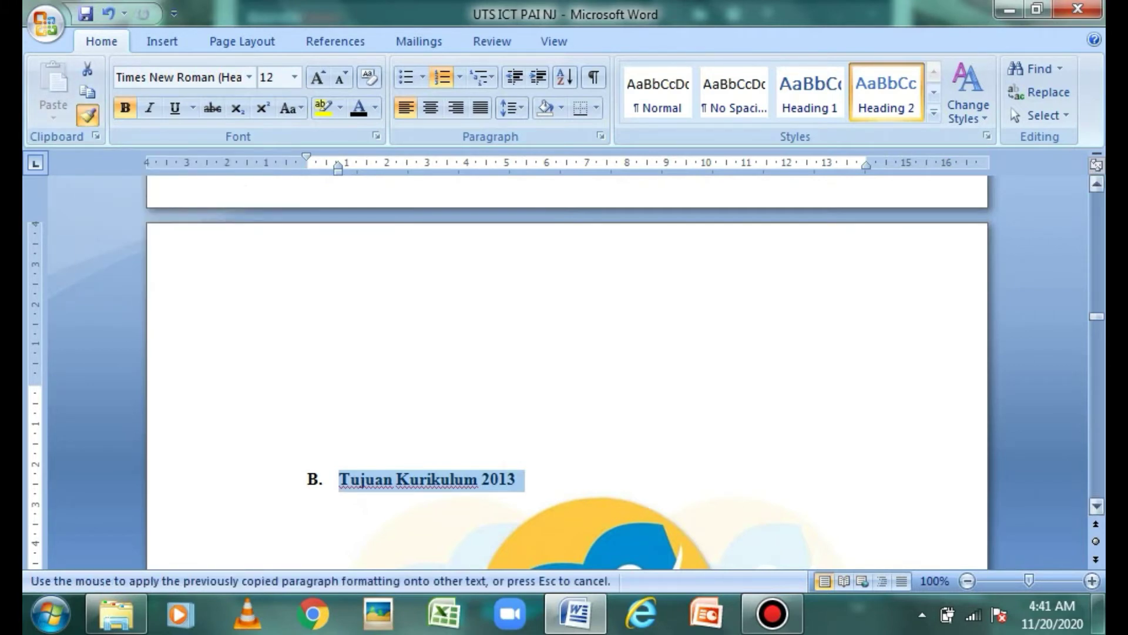
drag(1097, 316, 1097, 335)
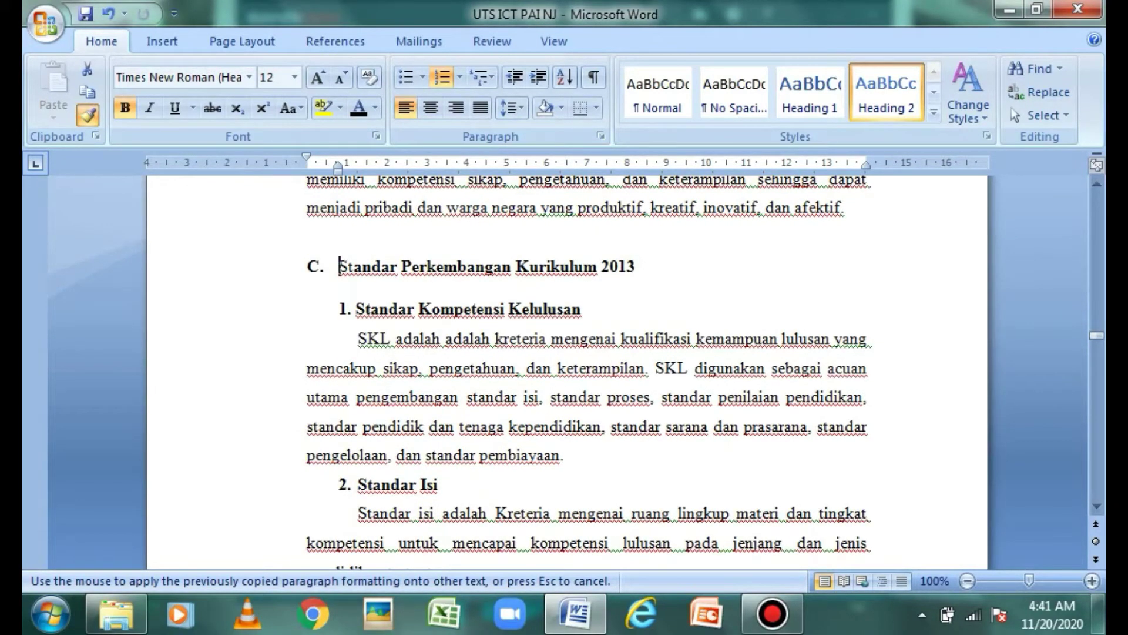
drag(339, 266, 643, 270)
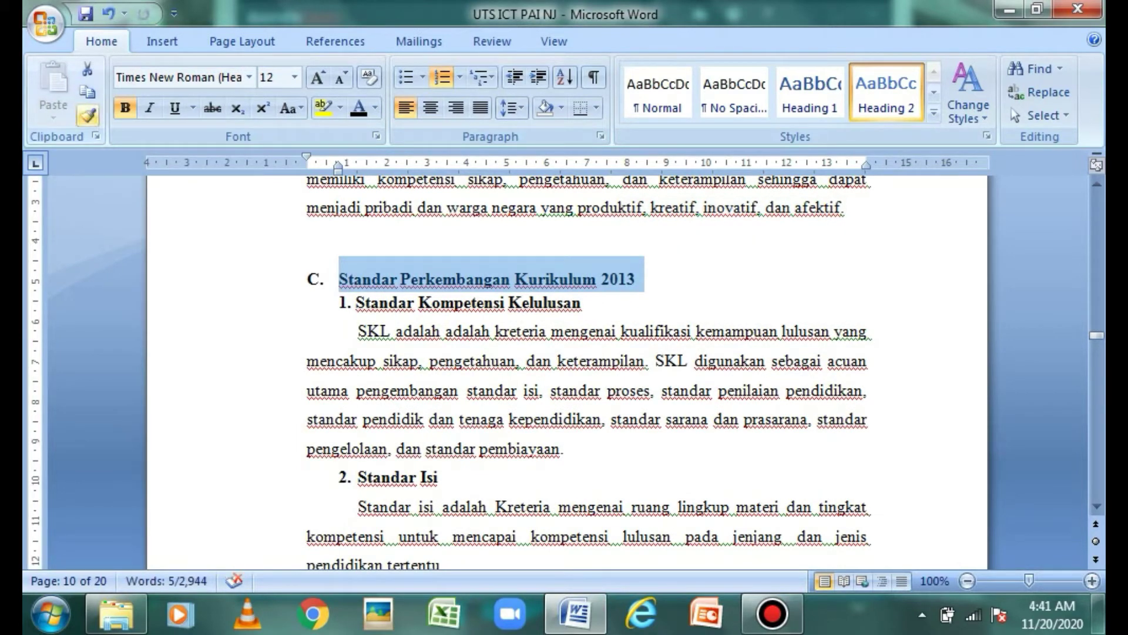
- Copy the Standar Perkembangan Kurikulum 2013 subheading's formatting onto the Elemen Perubahan subheading with Format Painter
click(88, 115)
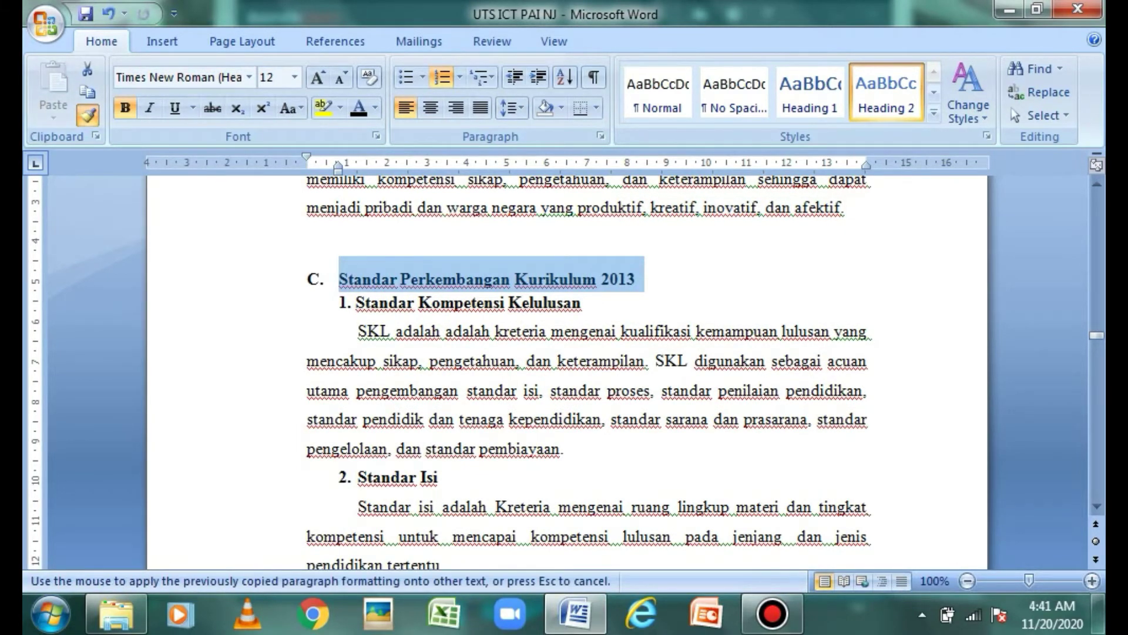
drag(1097, 335, 1097, 397)
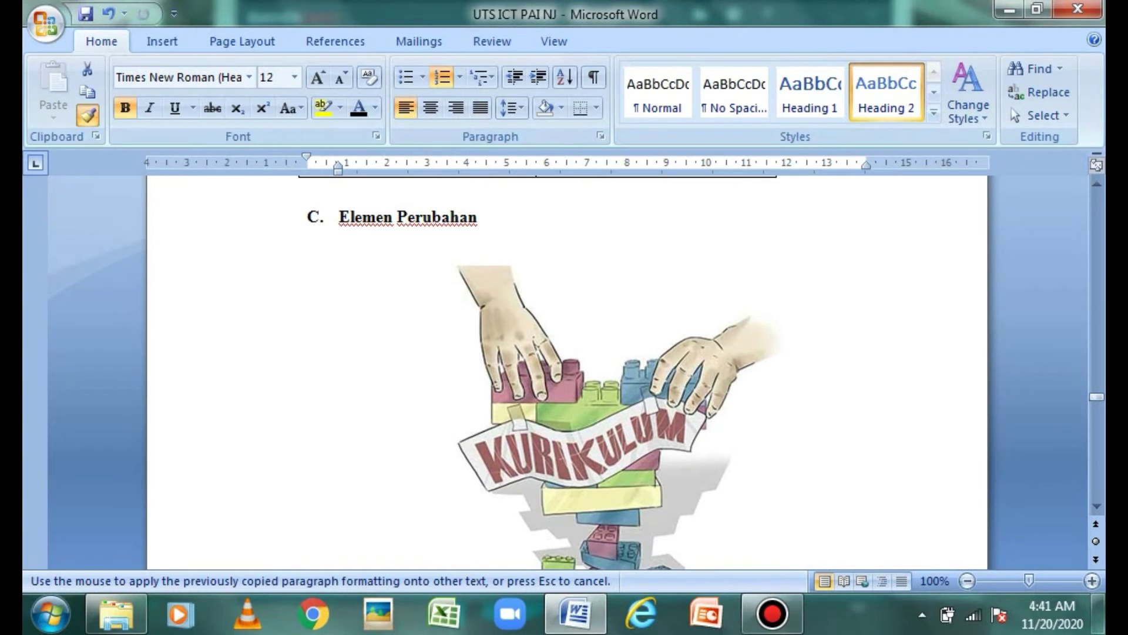
drag(339, 219, 487, 219)
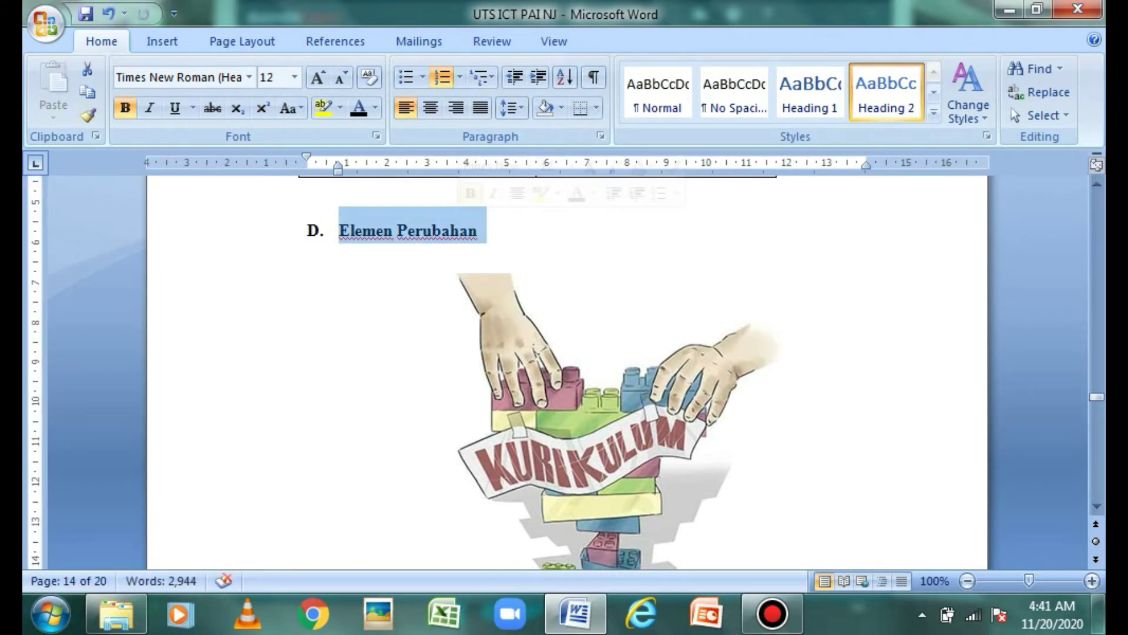
- Copy the Elemen Perubahan subheading's formatting onto the Implikasi Kurikulum 2013 Terhadap SKI subheading with Format Painter
click(88, 116)
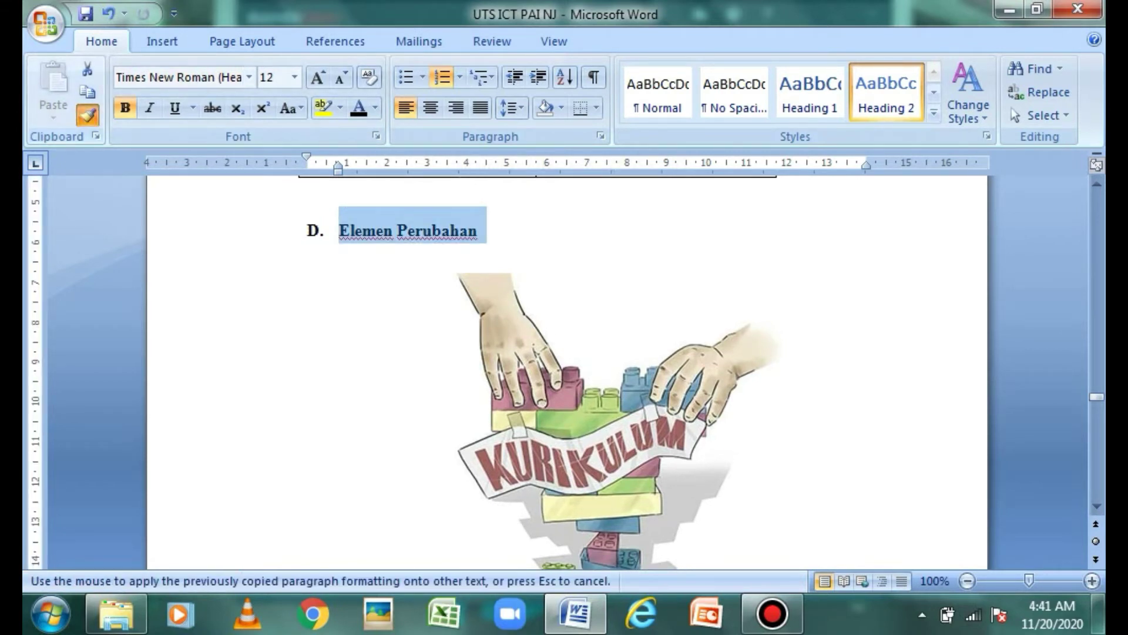
drag(1097, 397, 1096, 447)
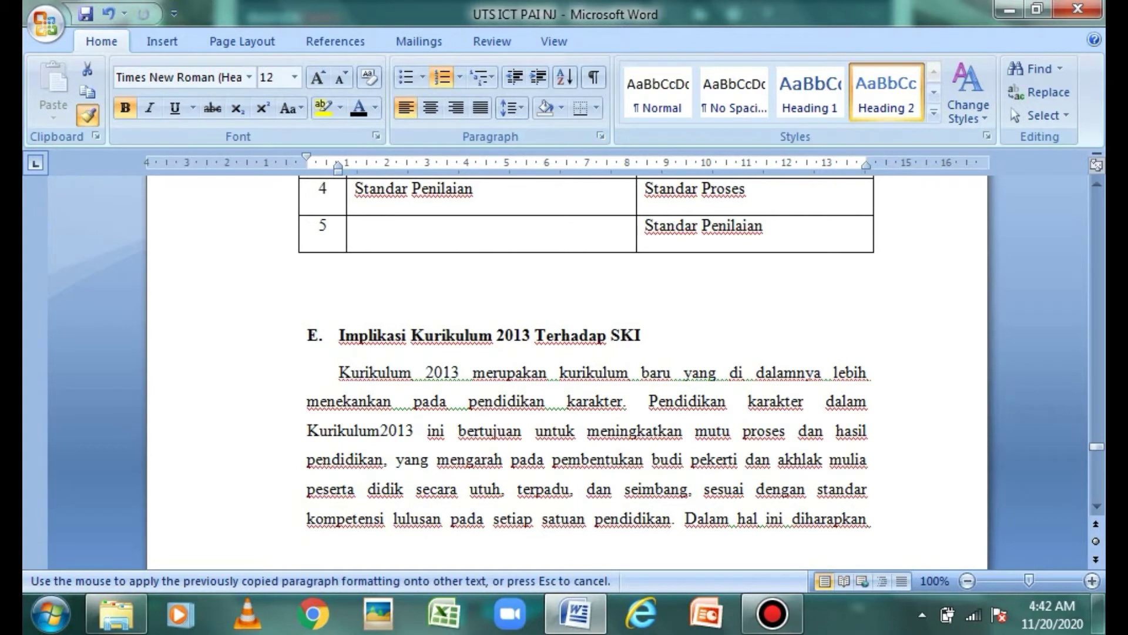
drag(339, 335, 646, 335)
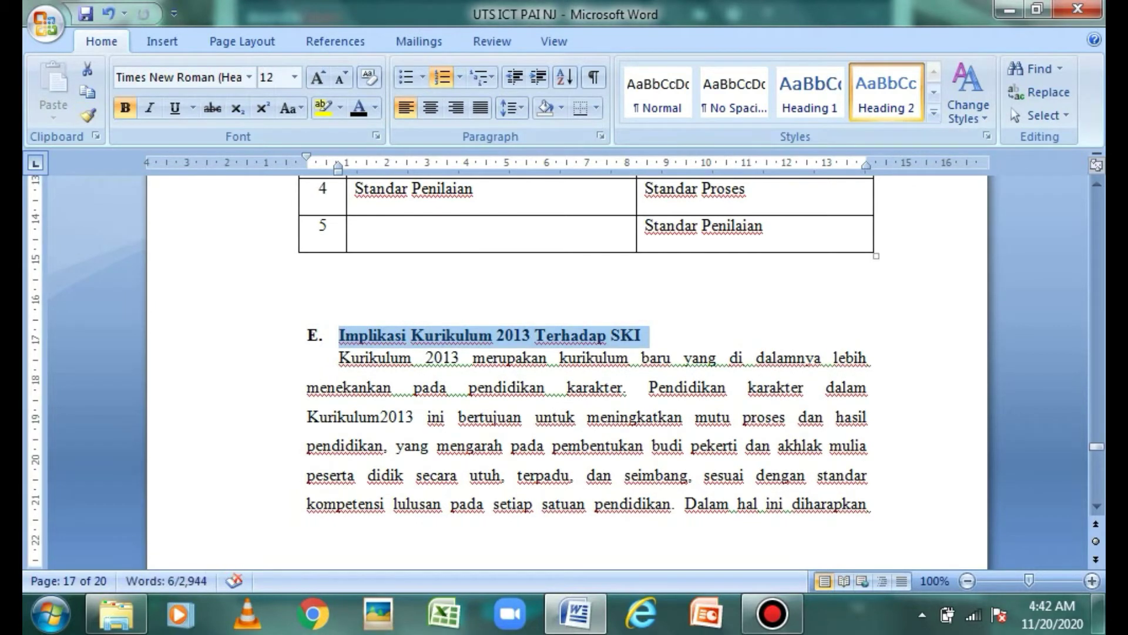
- Copy the Implikasi Kurikulum 2013 Terhadap SKI subheading's formatting onto the Simpulan subheading in BAB III with Format Painter
click(88, 115)
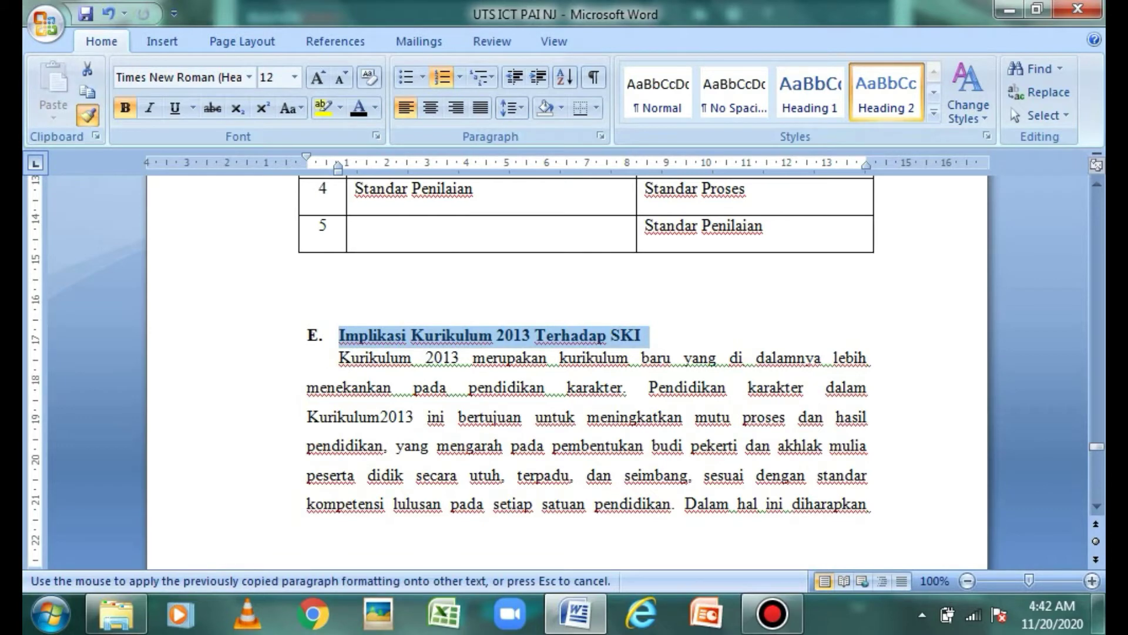
drag(1096, 447, 1096, 467)
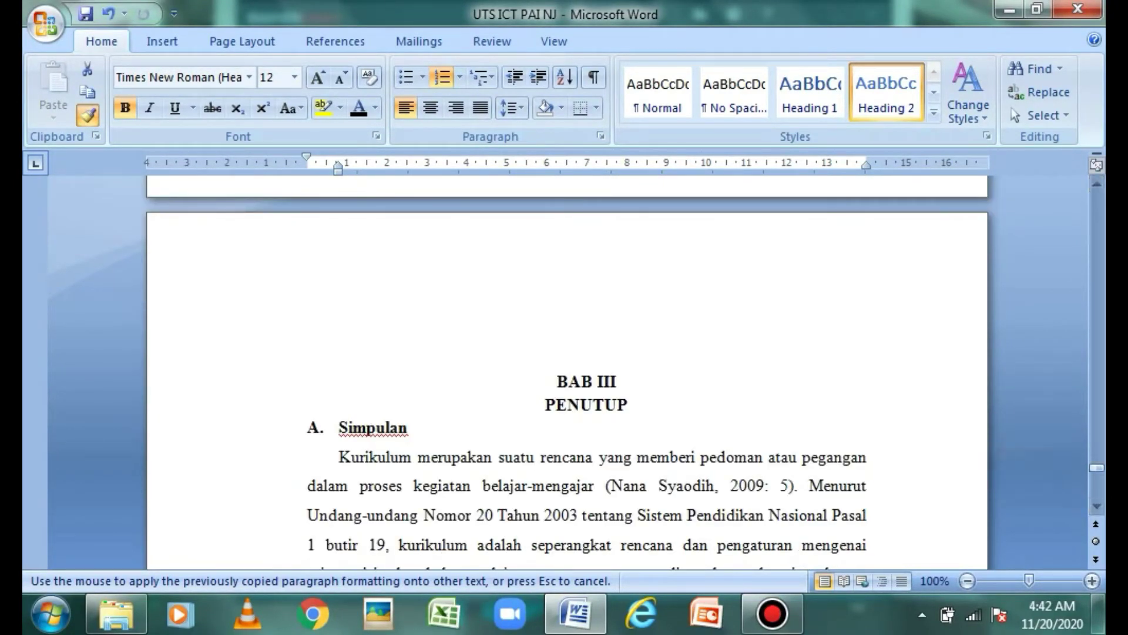
drag(339, 428, 417, 428)
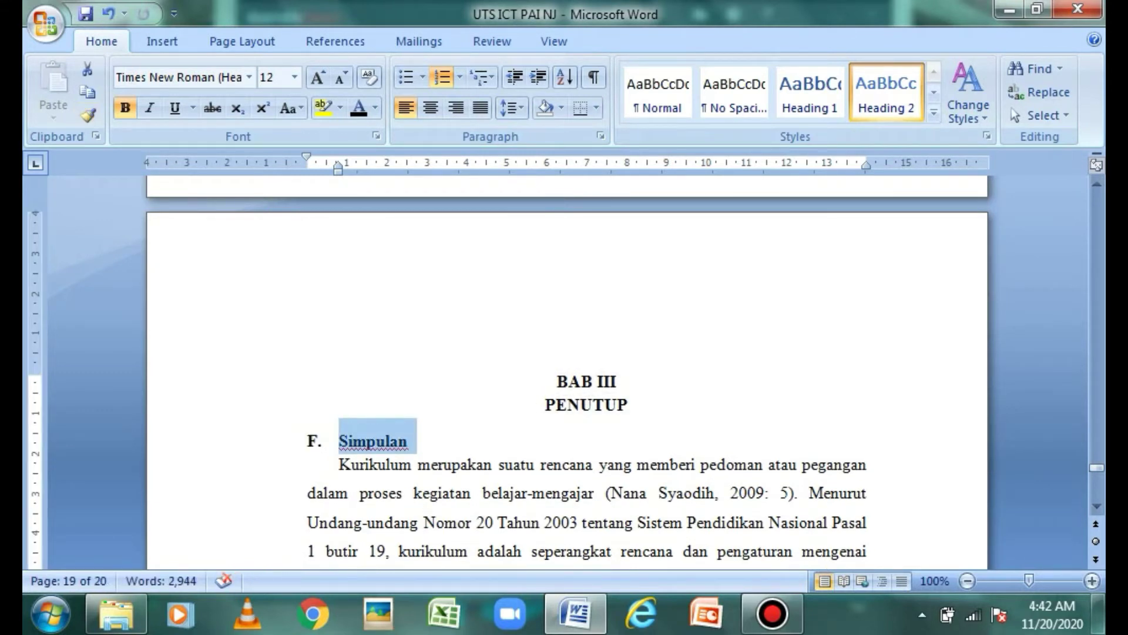
- Remove the automatic number of the Simpulan subheading in BAB III and letter it A. instead
click(339, 440)
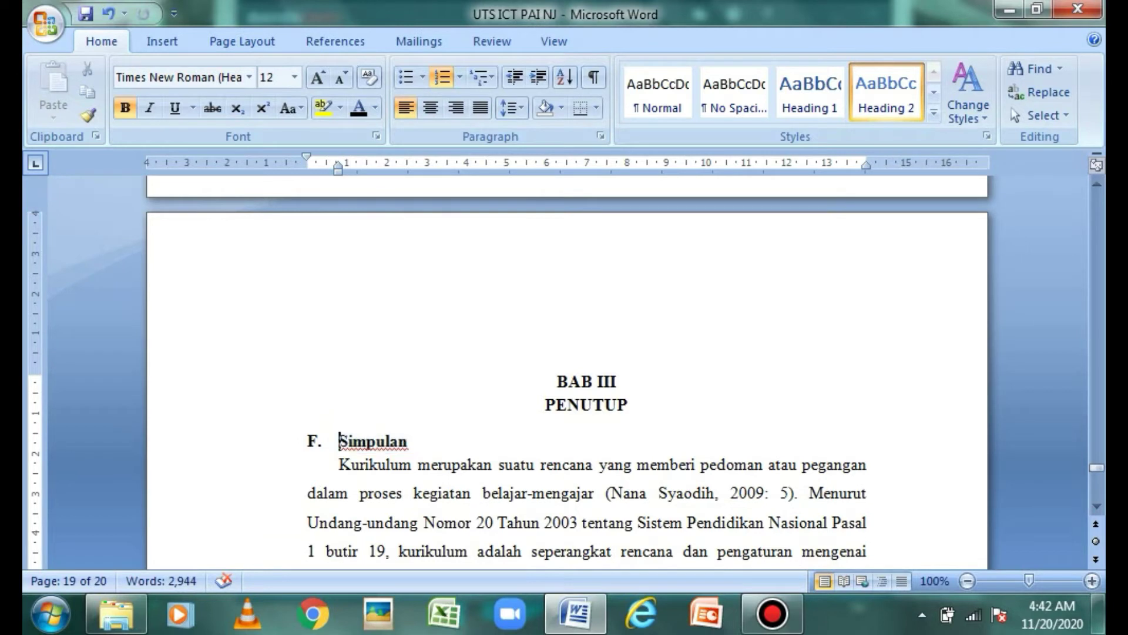
key(BackSpace)
key(BackSpace)
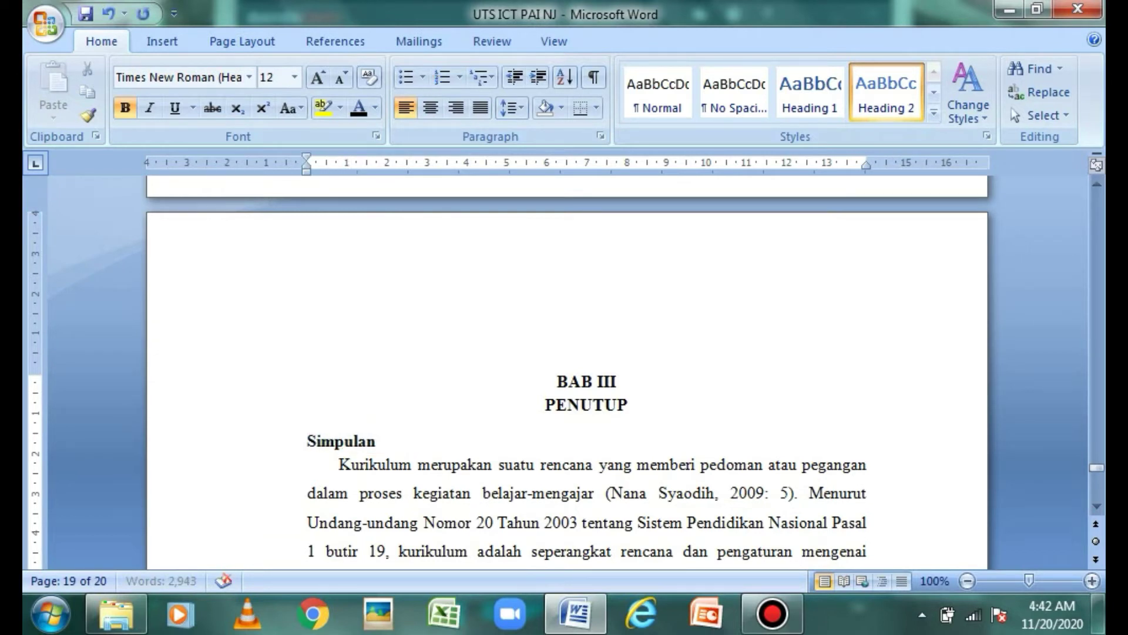
text(a)
key(BackSpace)
text(A.)
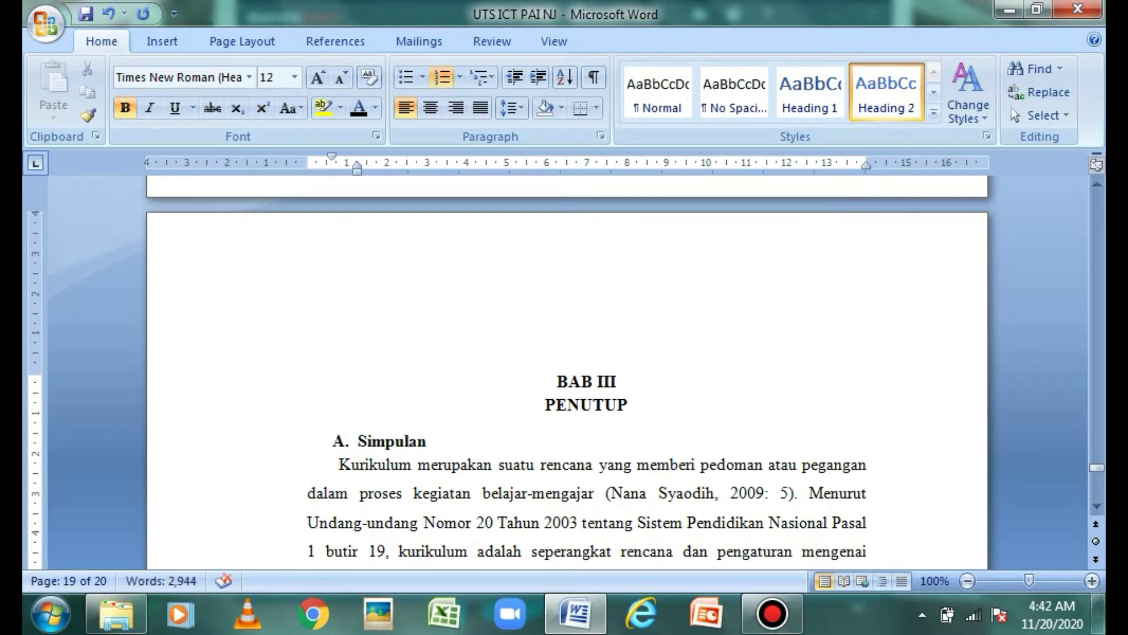
- Try to copy the Simpulan subheading's formatting onto the Saran subheading with Format Painter, and undo the change
drag(1096, 467, 1096, 469)
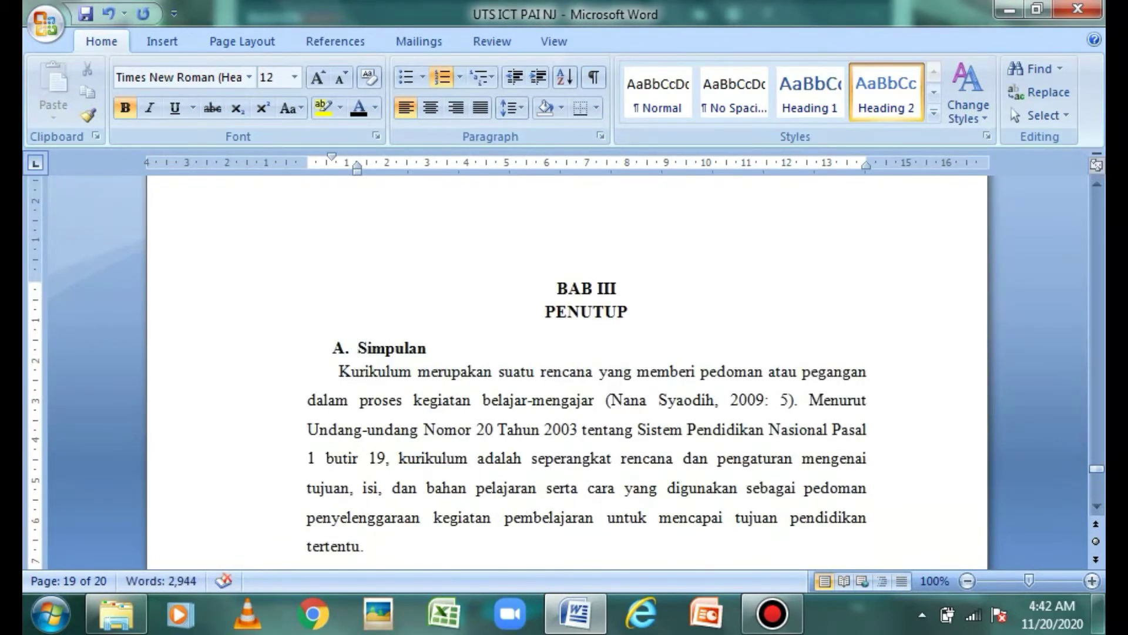
drag(359, 348, 426, 348)
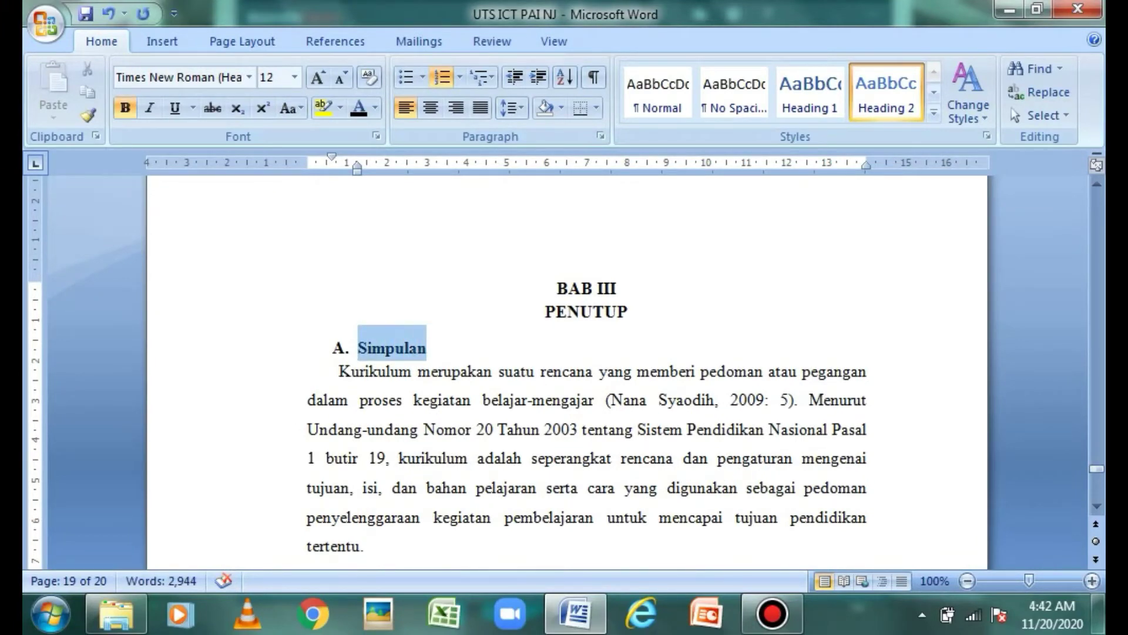
click(87, 116)
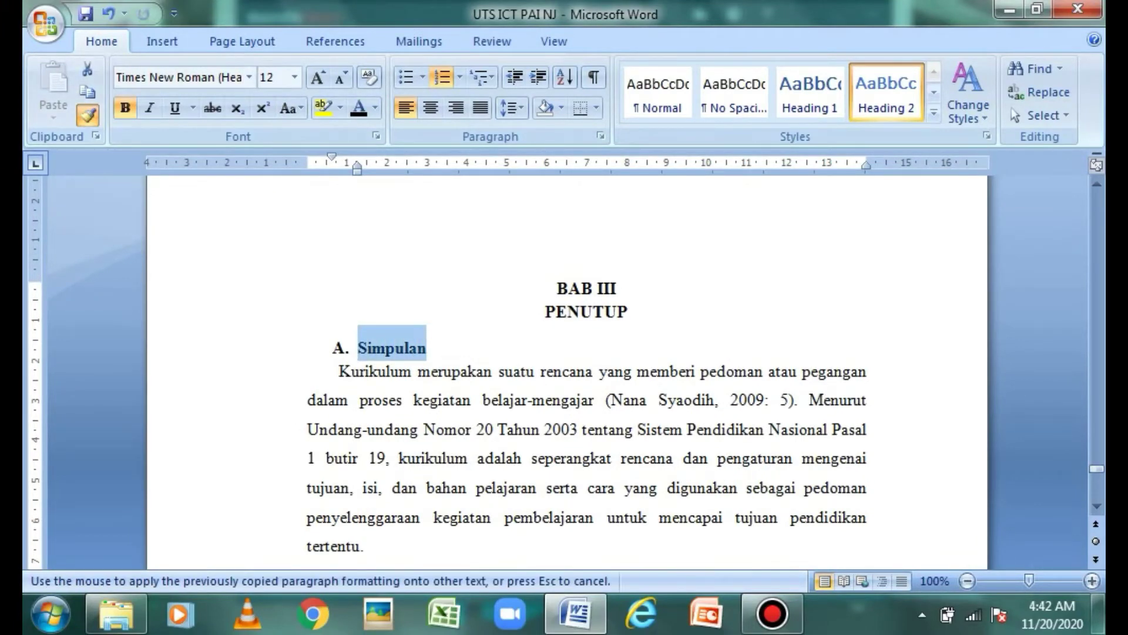
drag(1096, 476, 1096, 475)
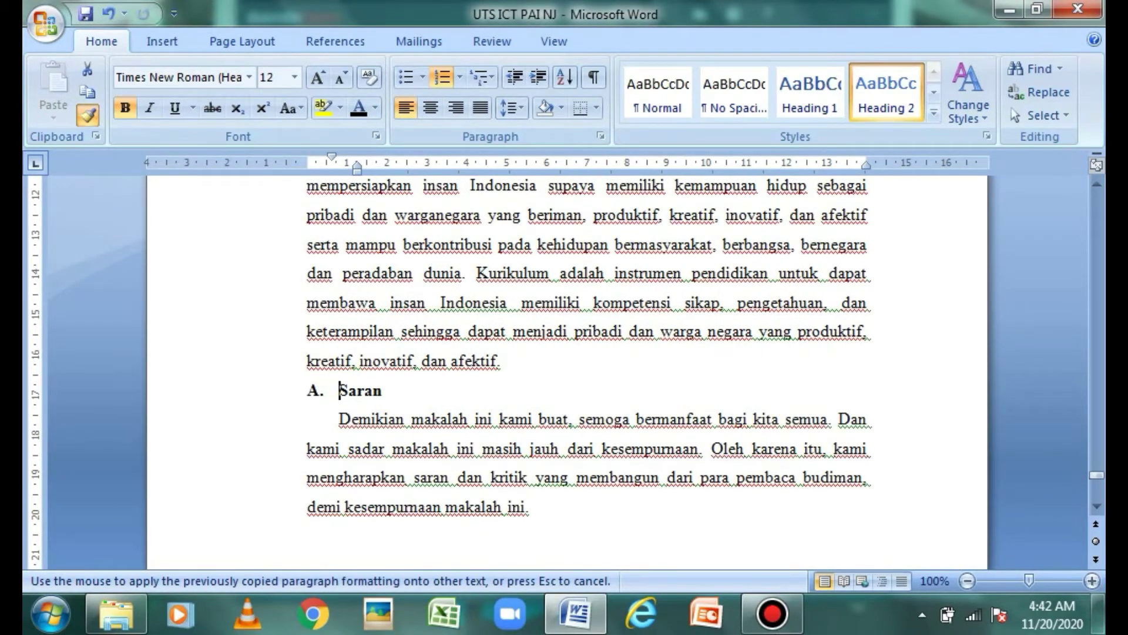
click(346, 390)
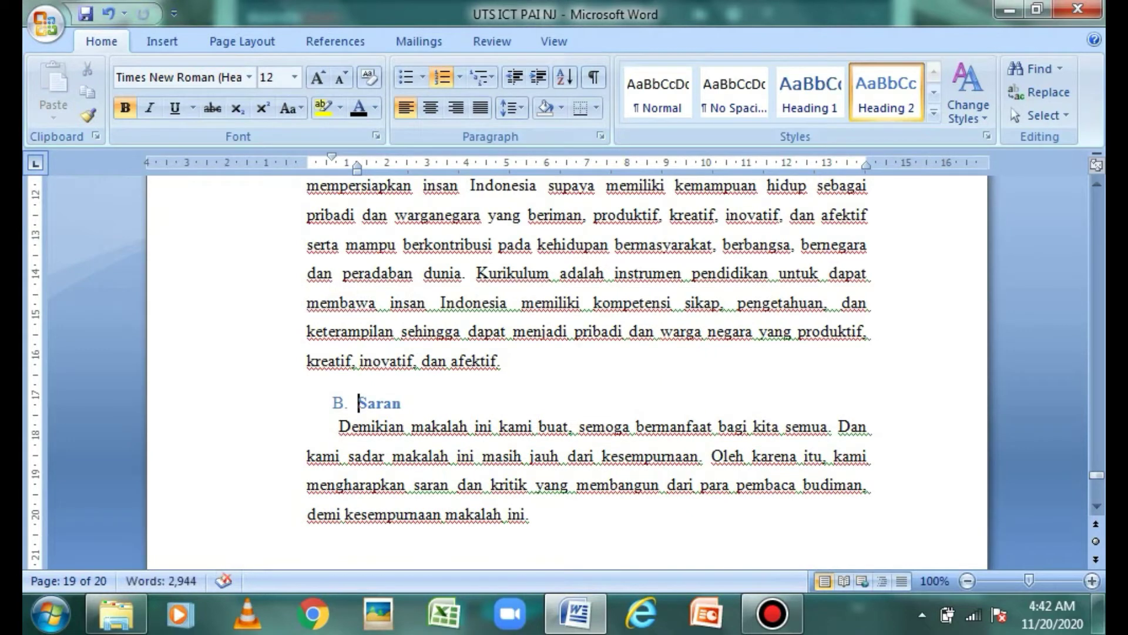
drag(358, 403, 475, 427)
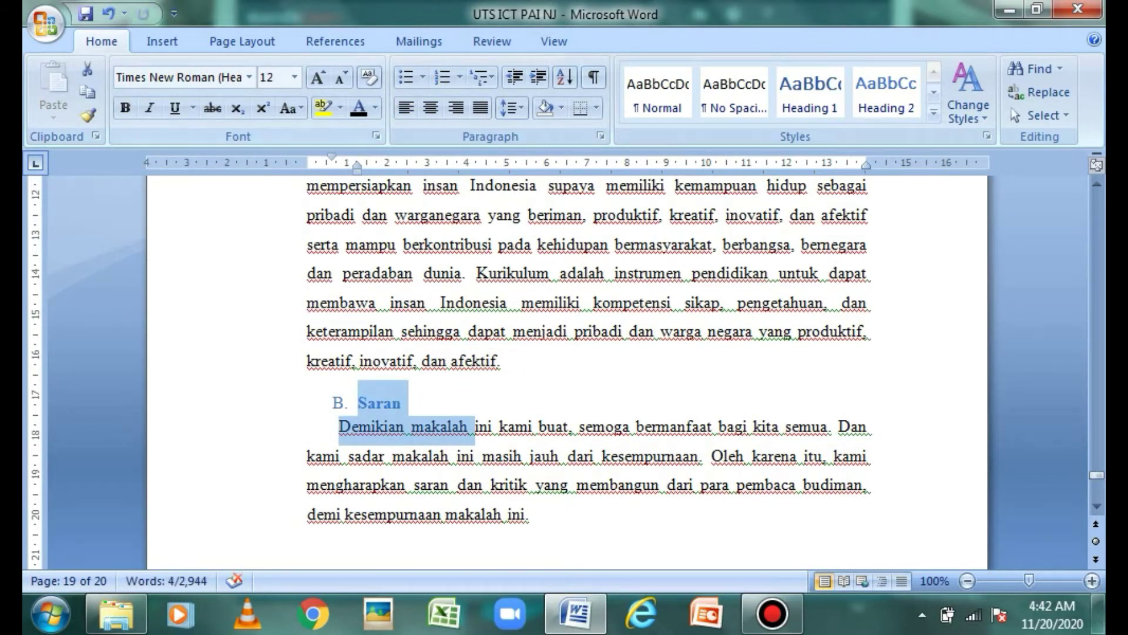
click(368, 403)
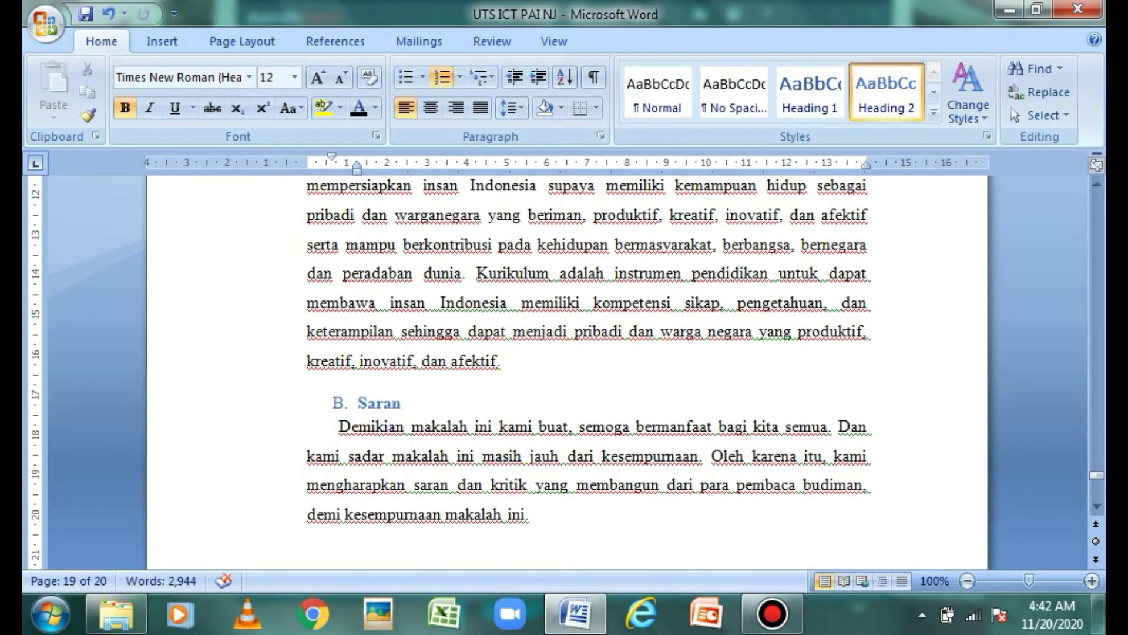
key(ctrl+z)
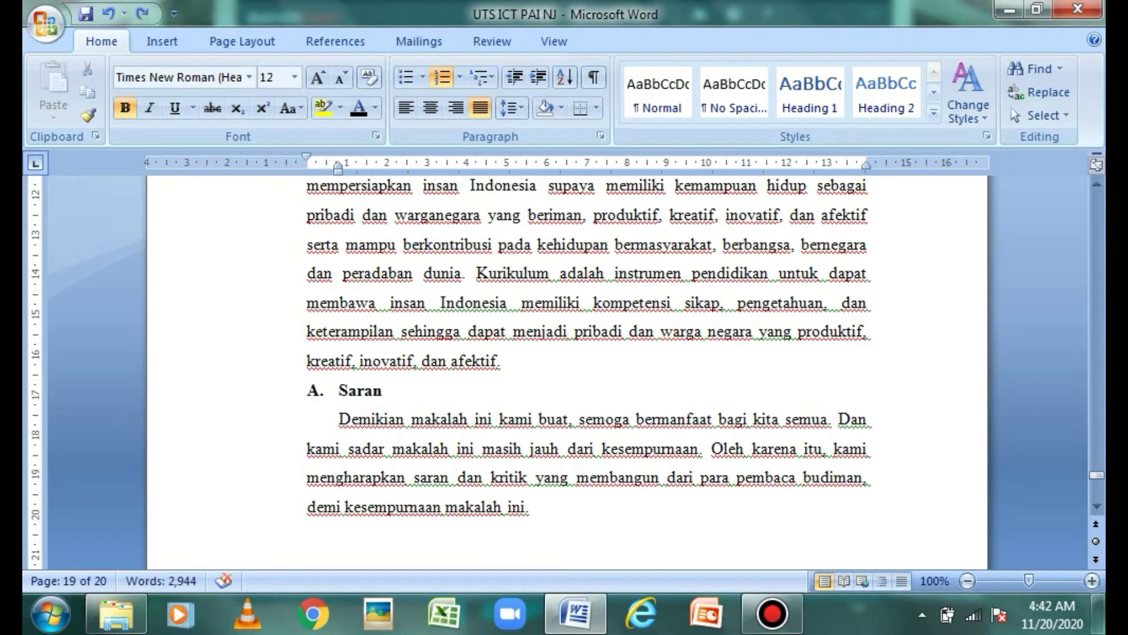
- Copy the Simpulan subheading's formatting onto the Saran subheading with Format Painter, and check the style of the DAFTAR PUSTAKA title
drag(340, 390, 392, 392)
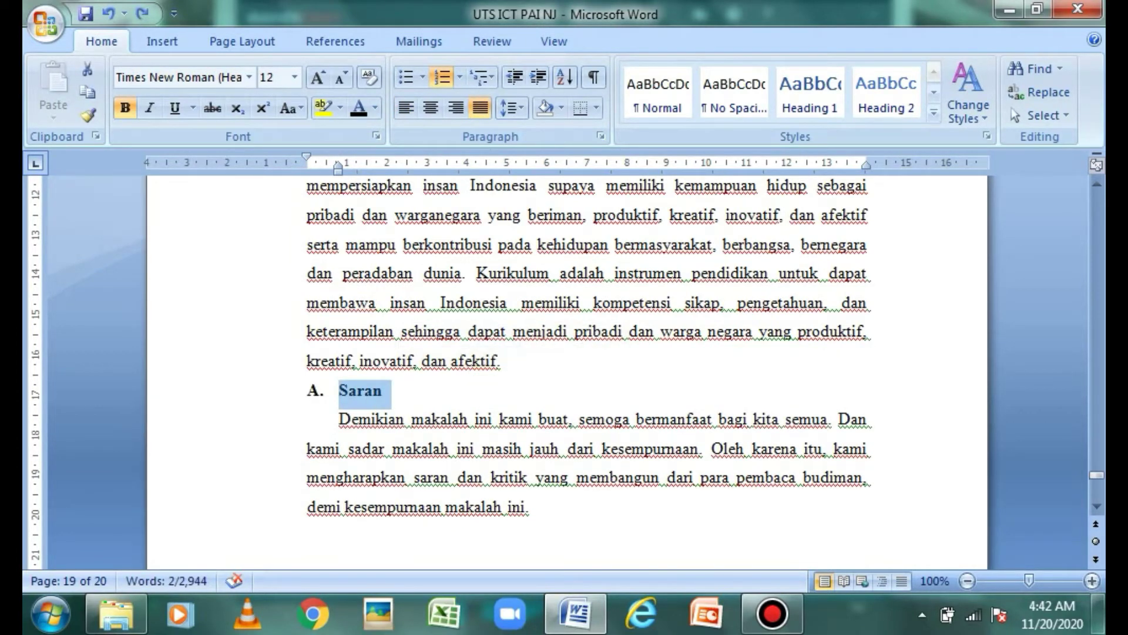
drag(1097, 475, 1096, 467)
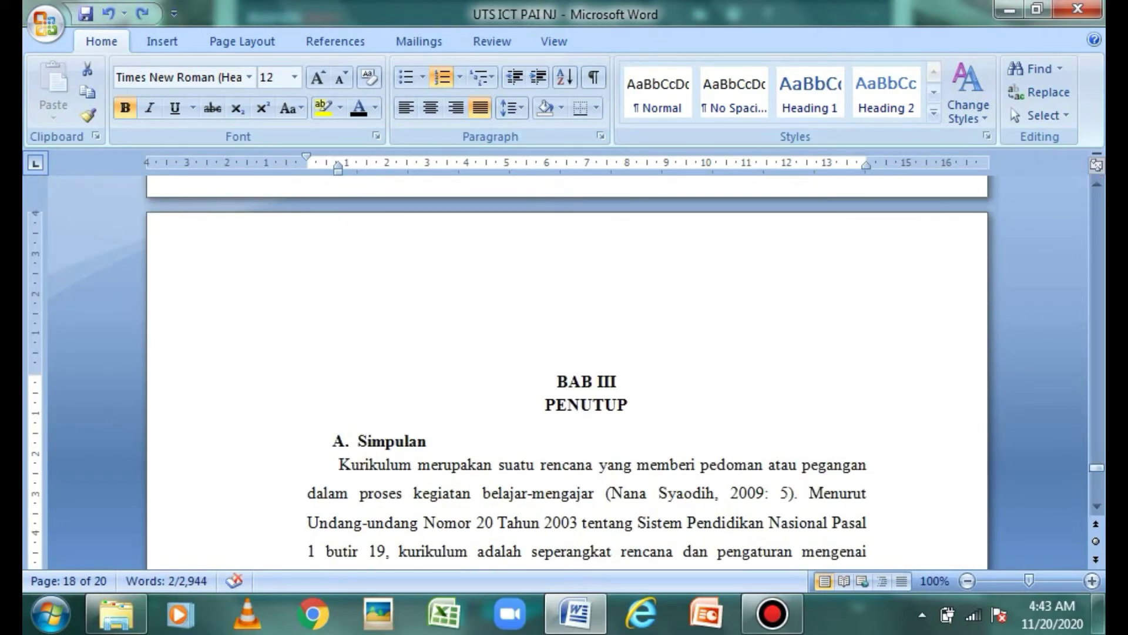
double_click(392, 441)
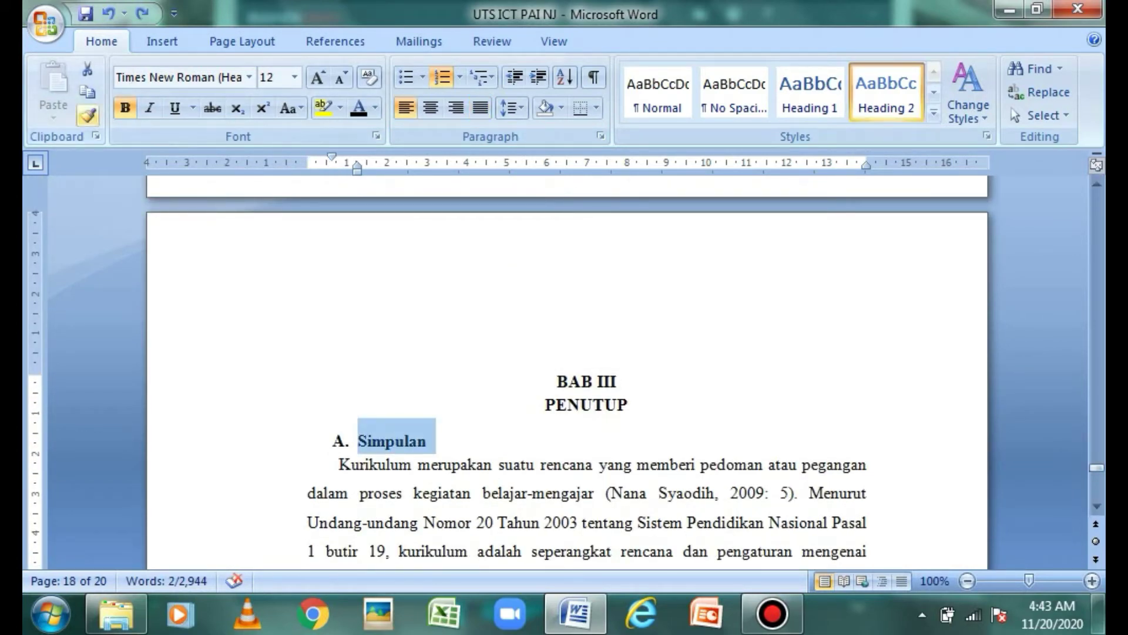
click(88, 115)
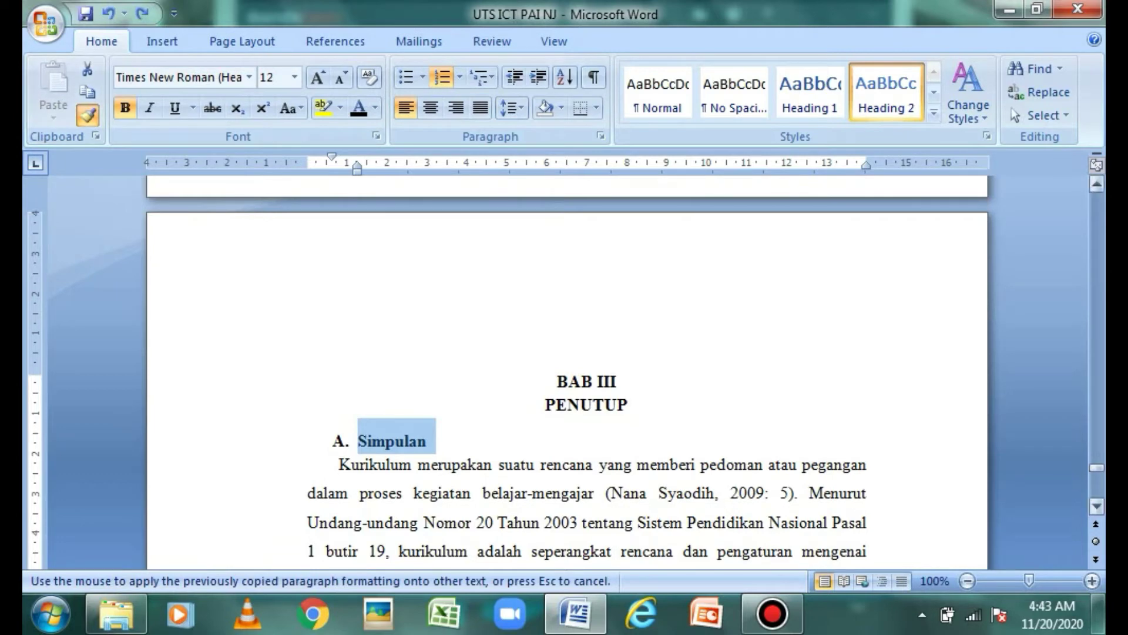
drag(1096, 467, 1097, 474)
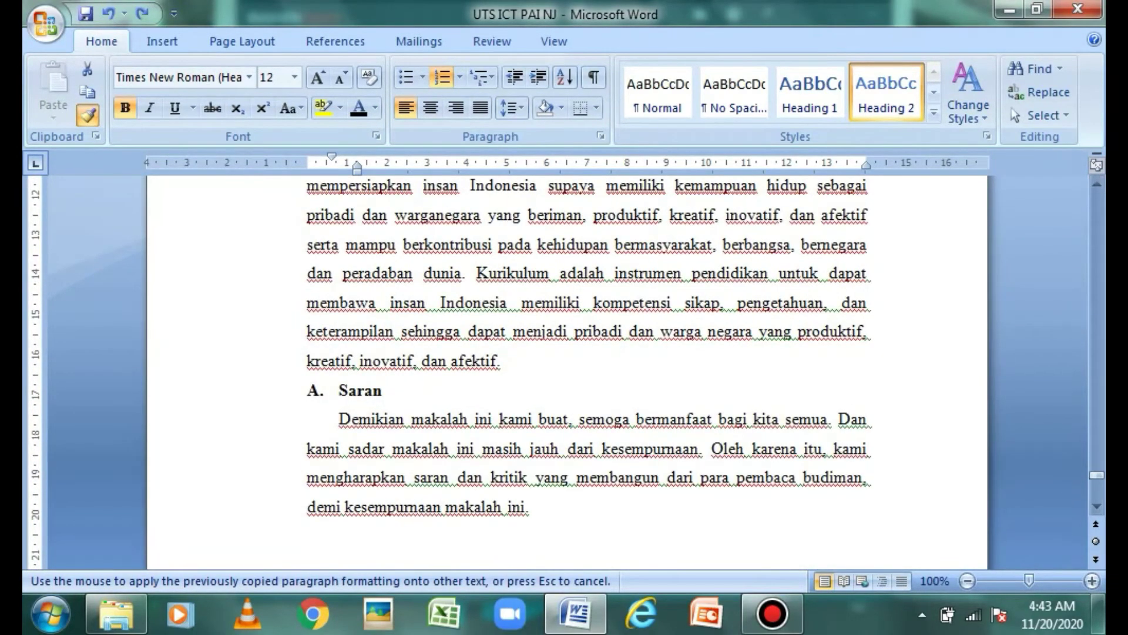
drag(339, 390, 393, 391)
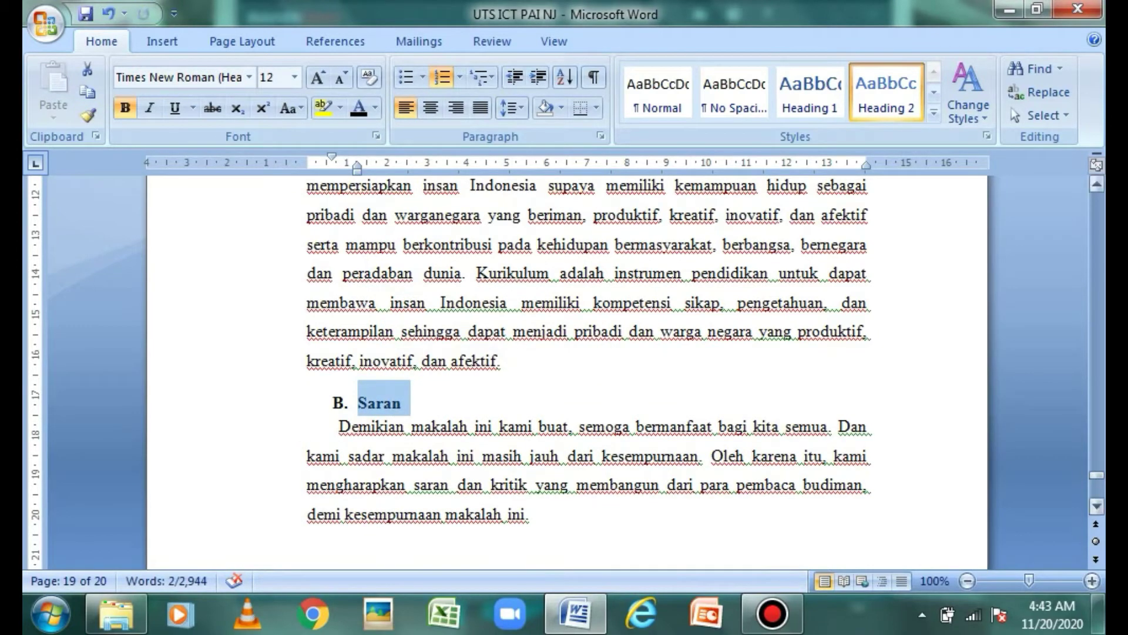
drag(1097, 475, 1097, 481)
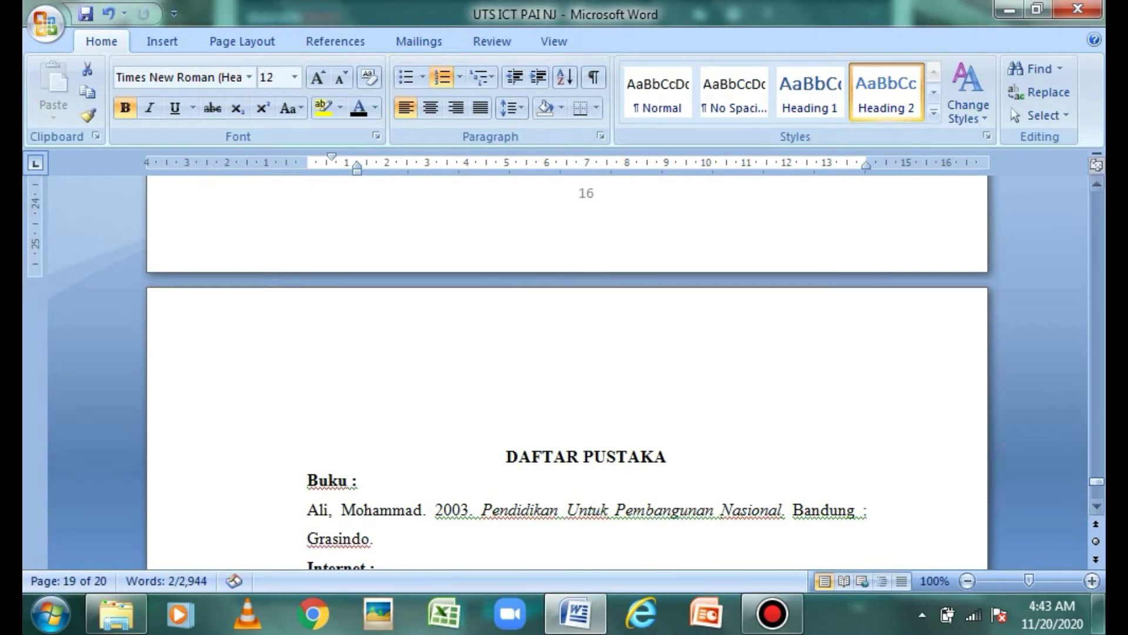
click(506, 456)
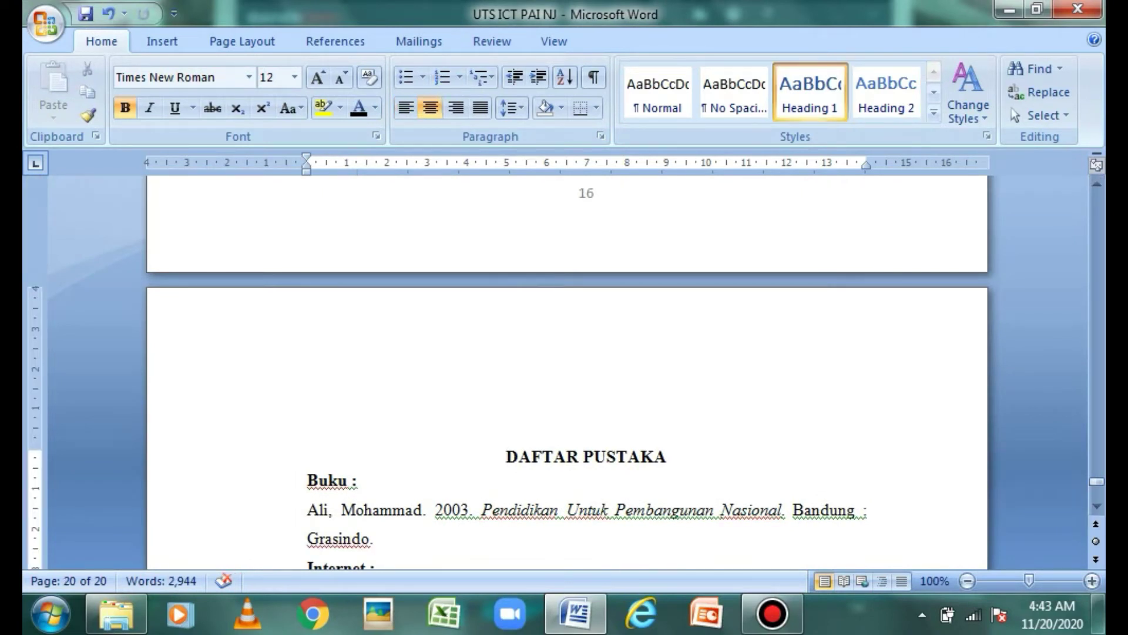
- Insert a table of figures with the Gambar caption label under the DAFTAR GAMBAR title
drag(1097, 480, 1096, 222)
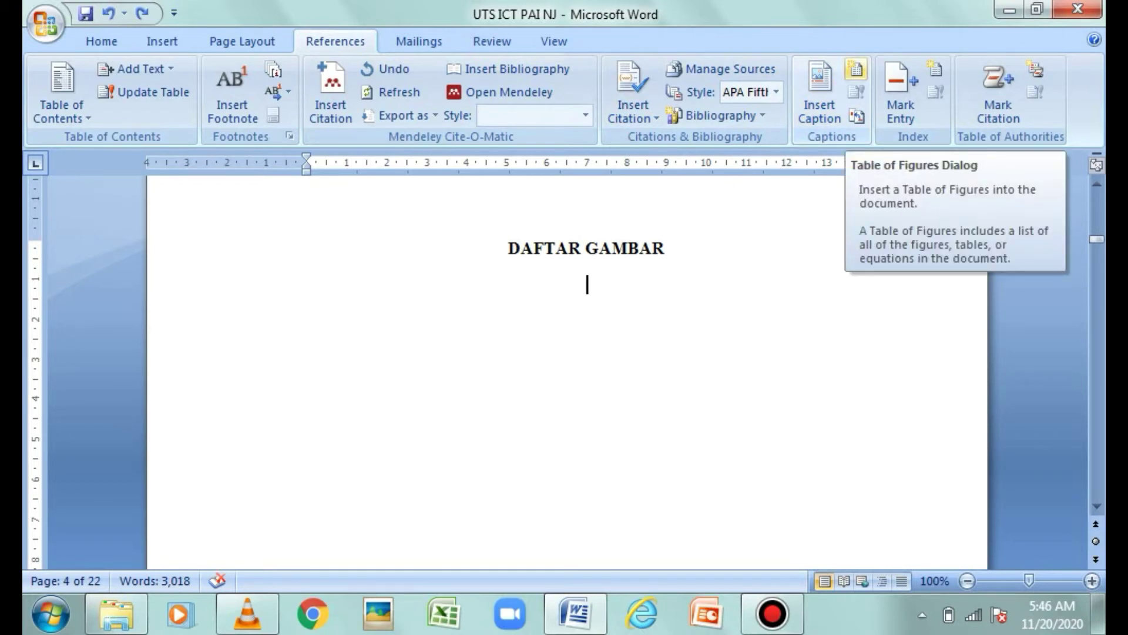
click(856, 68)
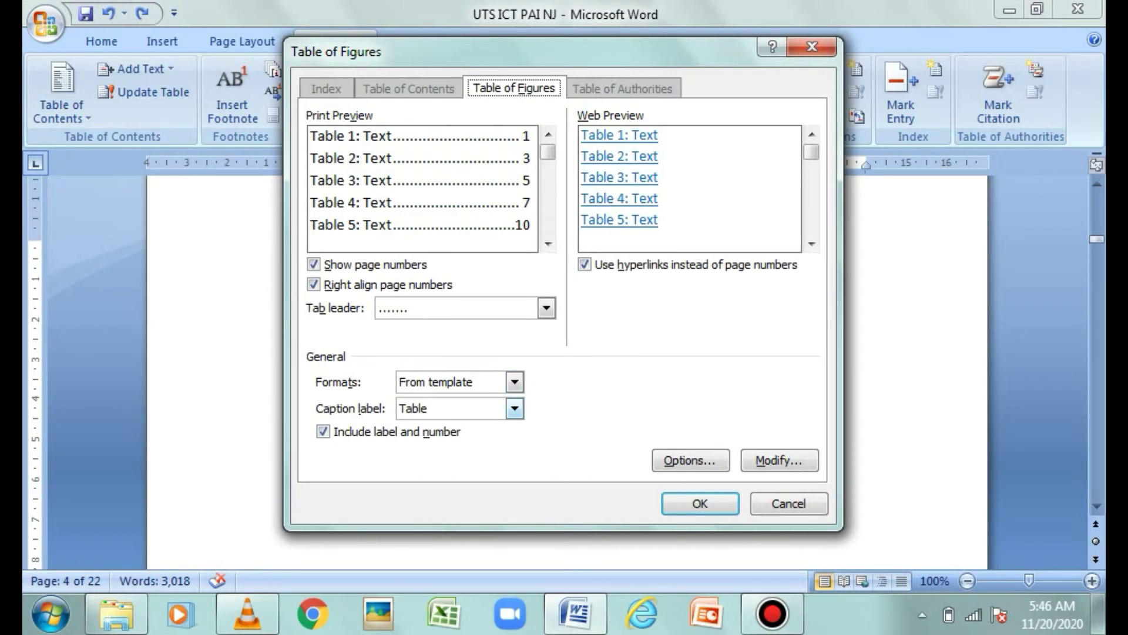
click(514, 408)
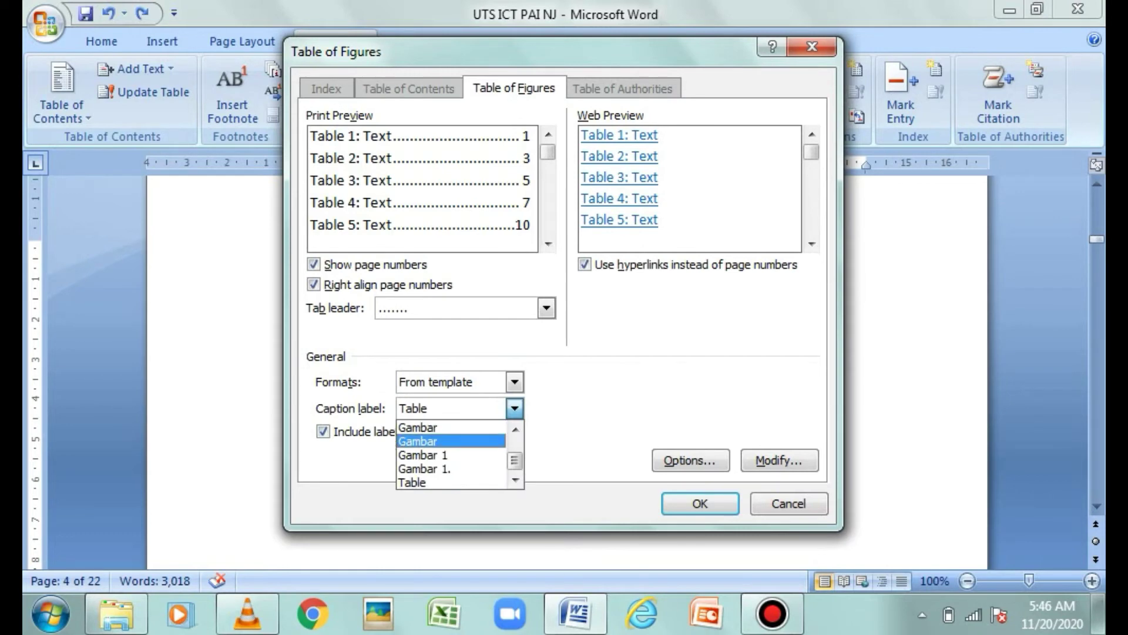
key(Return)
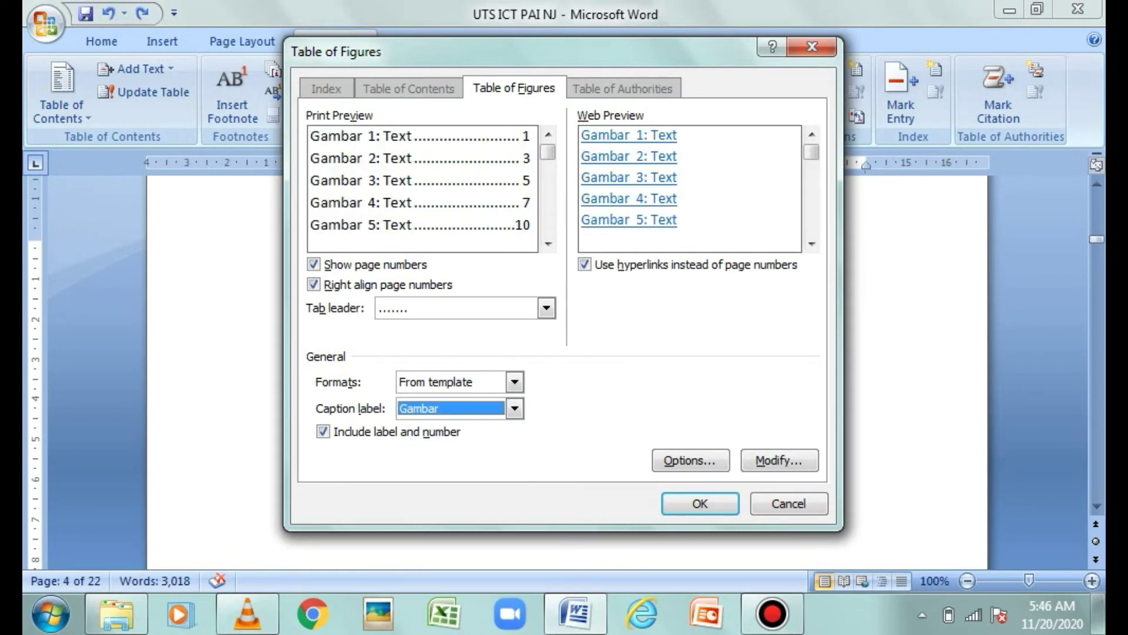
key(Return)
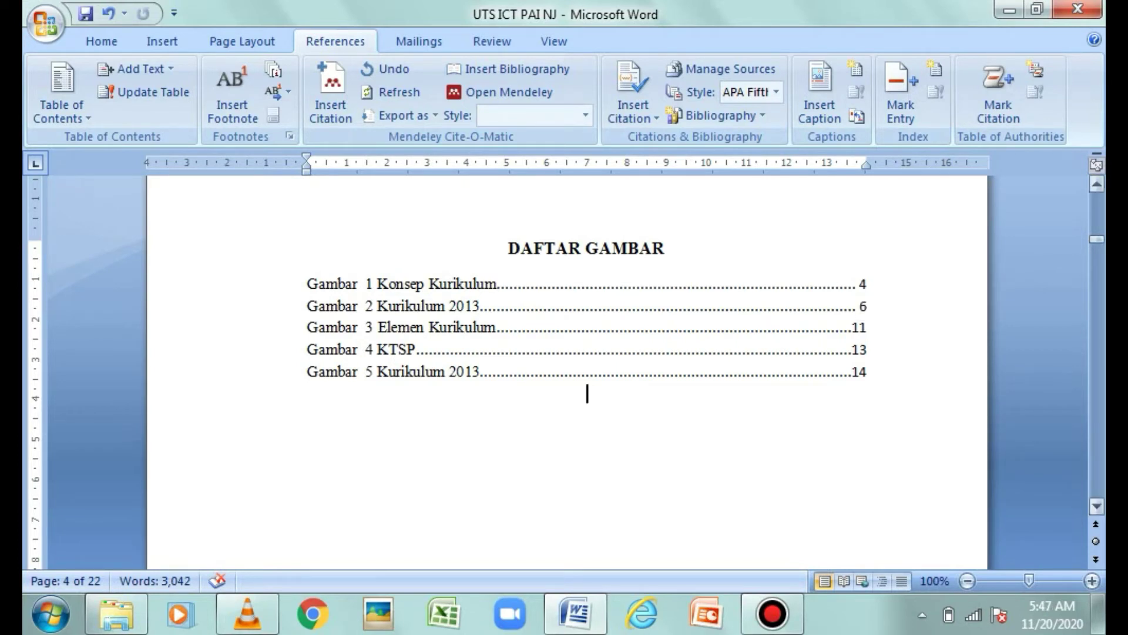
- Insert a table of figures with the Table caption label under the DAFTAR TABEL title, starting on a new line
drag(1096, 239, 1097, 266)
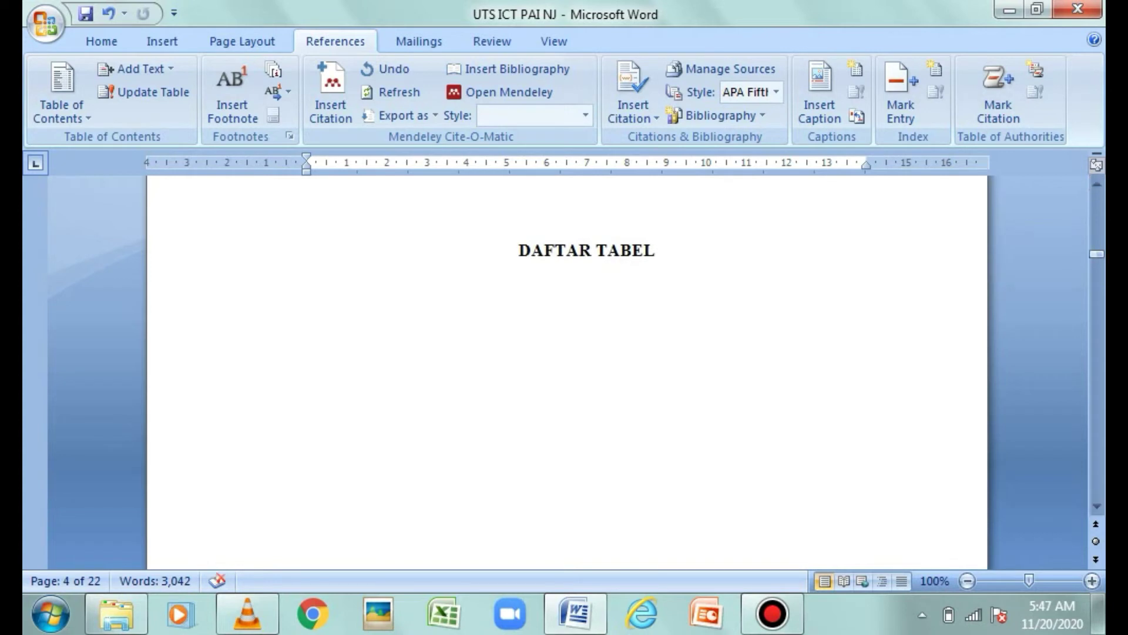
click(666, 250)
key(Return)
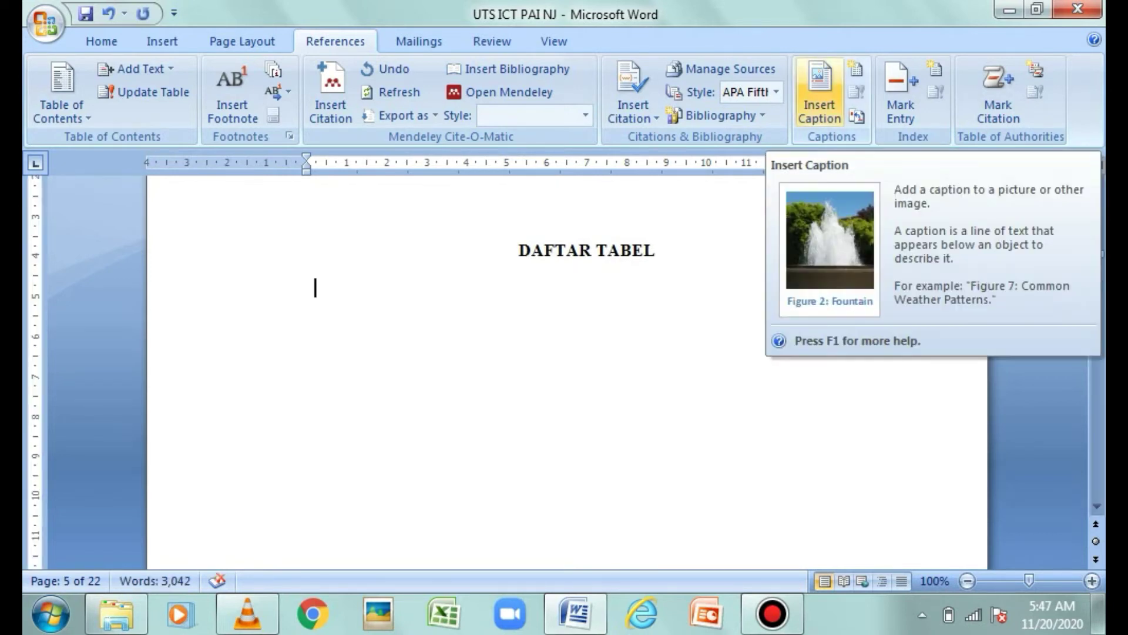
click(819, 97)
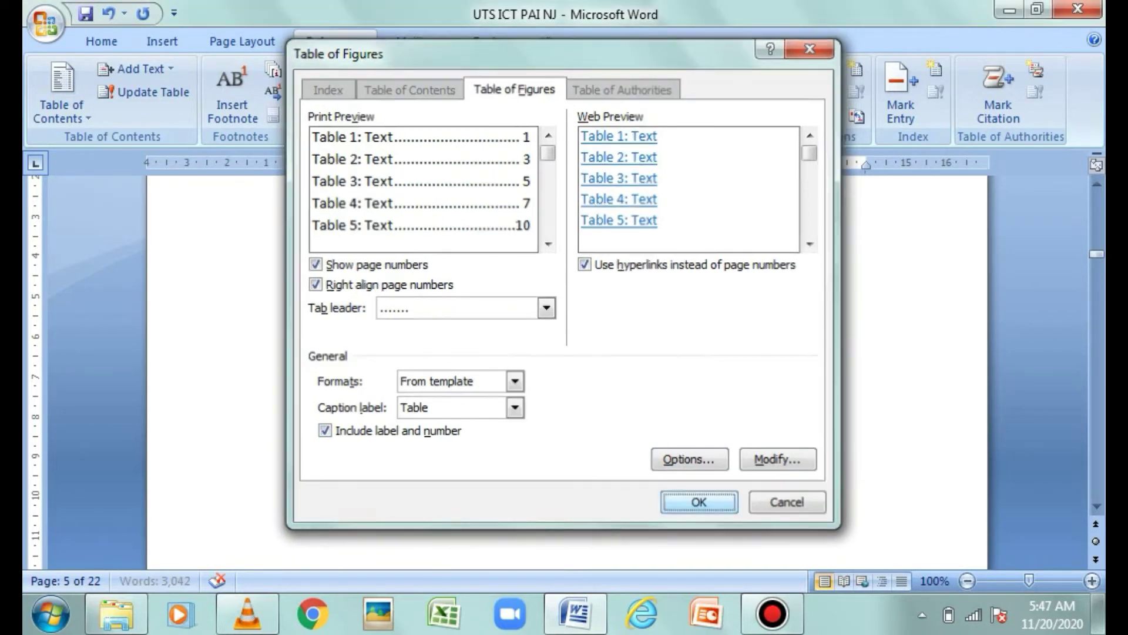
key(Return)
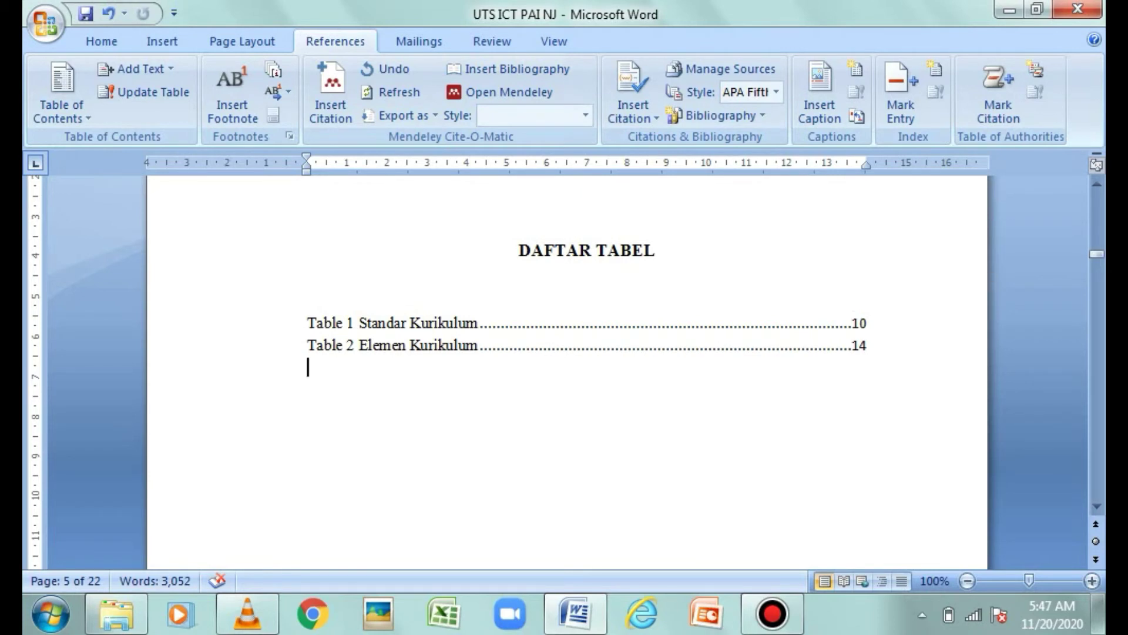
click(868, 345)
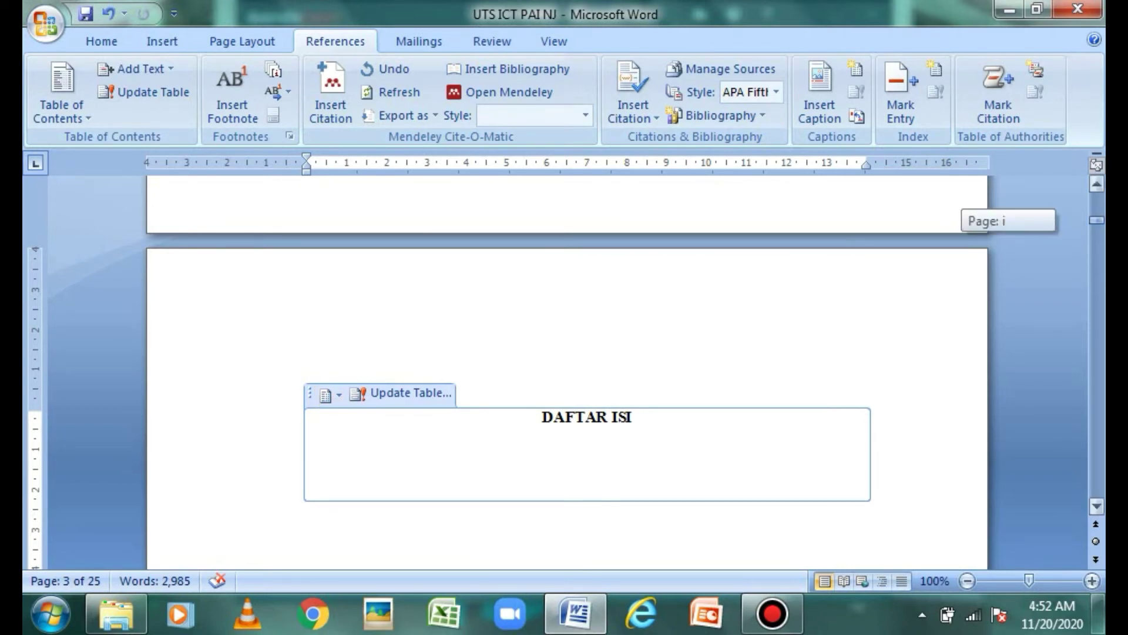
- Insert the built-in Automatic Table 1 table of contents in place of the empty DAFTAR ISI table
drag(1097, 220, 1097, 218)
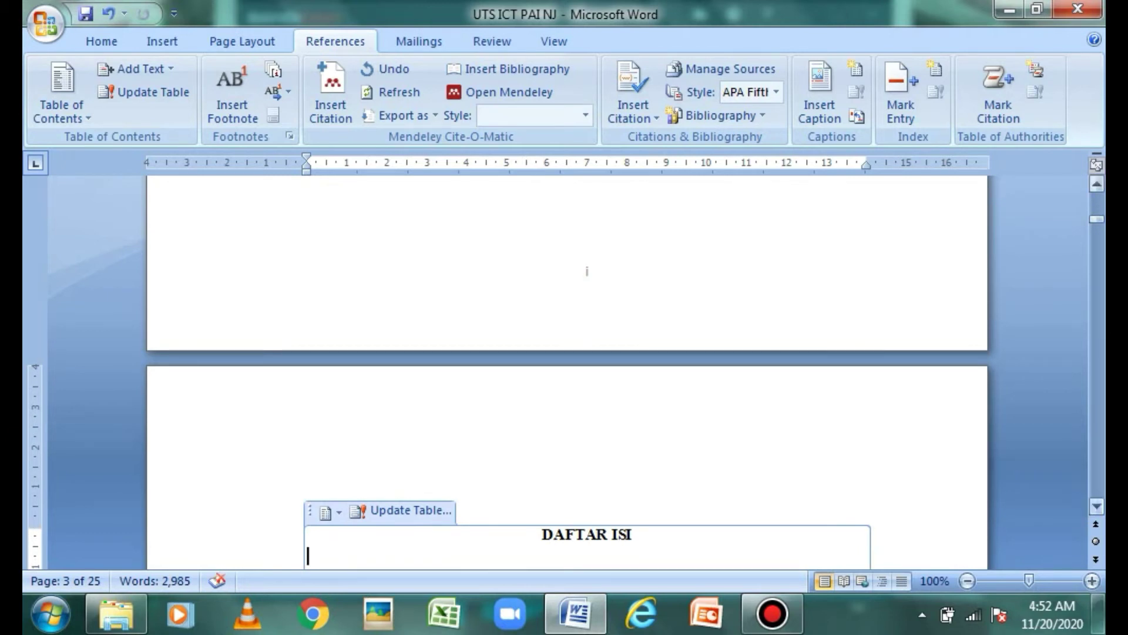
click(1096, 506)
click(1097, 506)
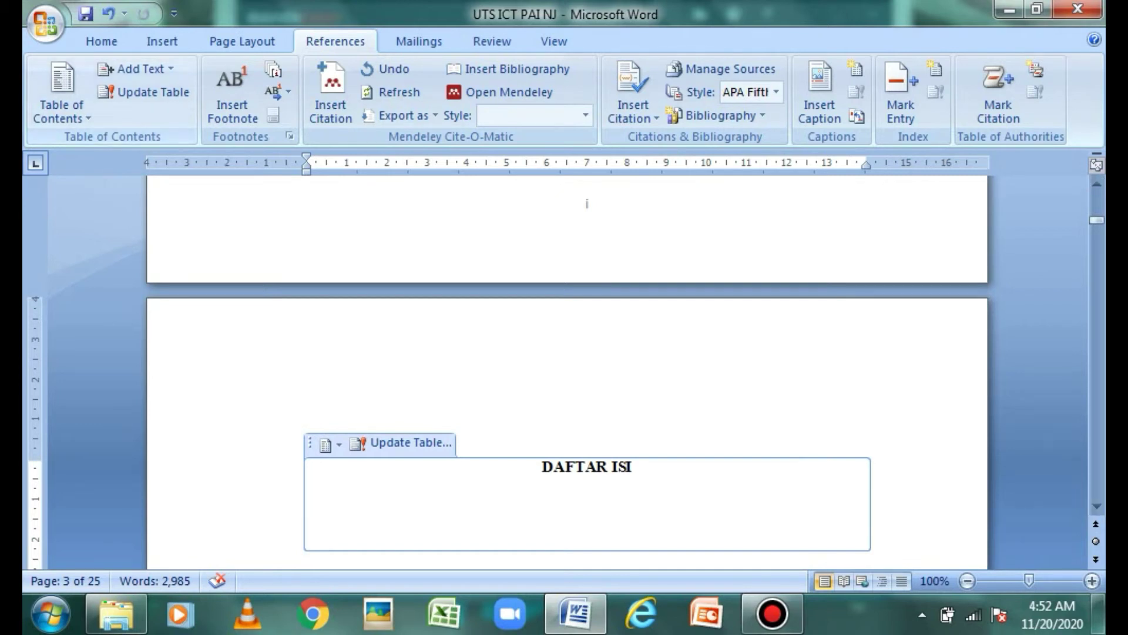
click(62, 94)
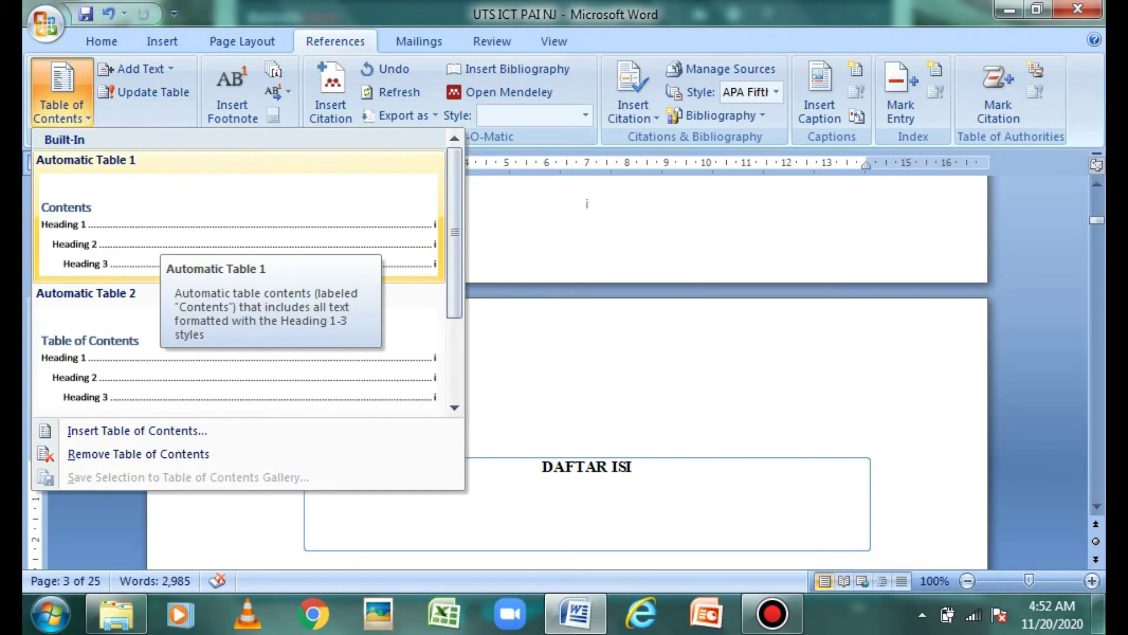
click(150, 247)
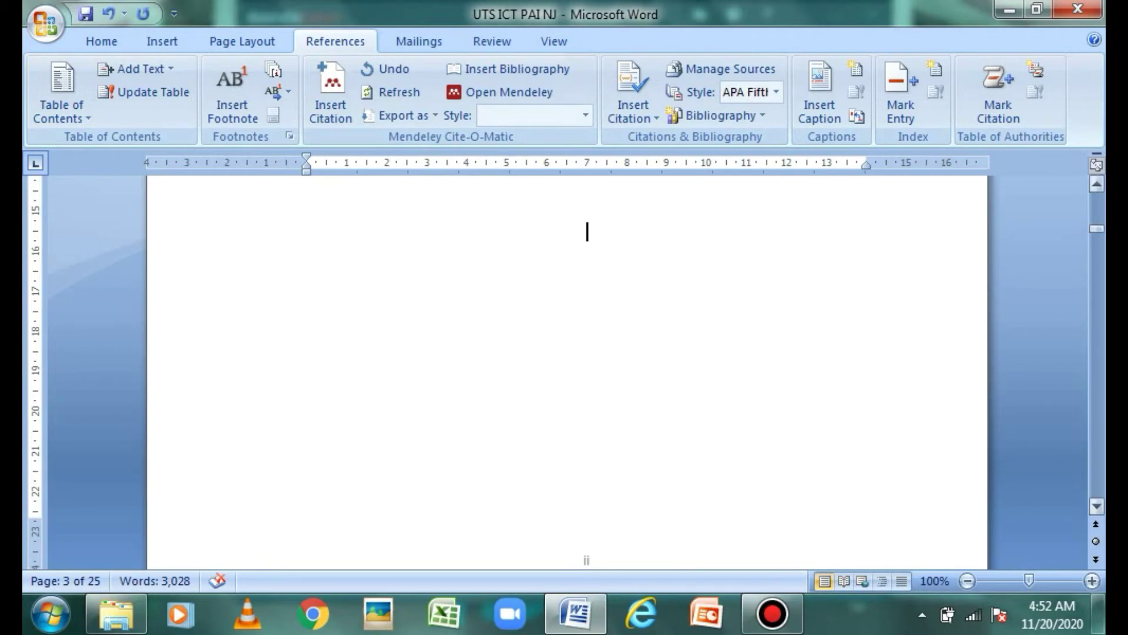
- Replace the Contents title of the table of contents with DAFTAR ISI, indented with tabs toward the middle of the line
drag(1096, 228, 1096, 220)
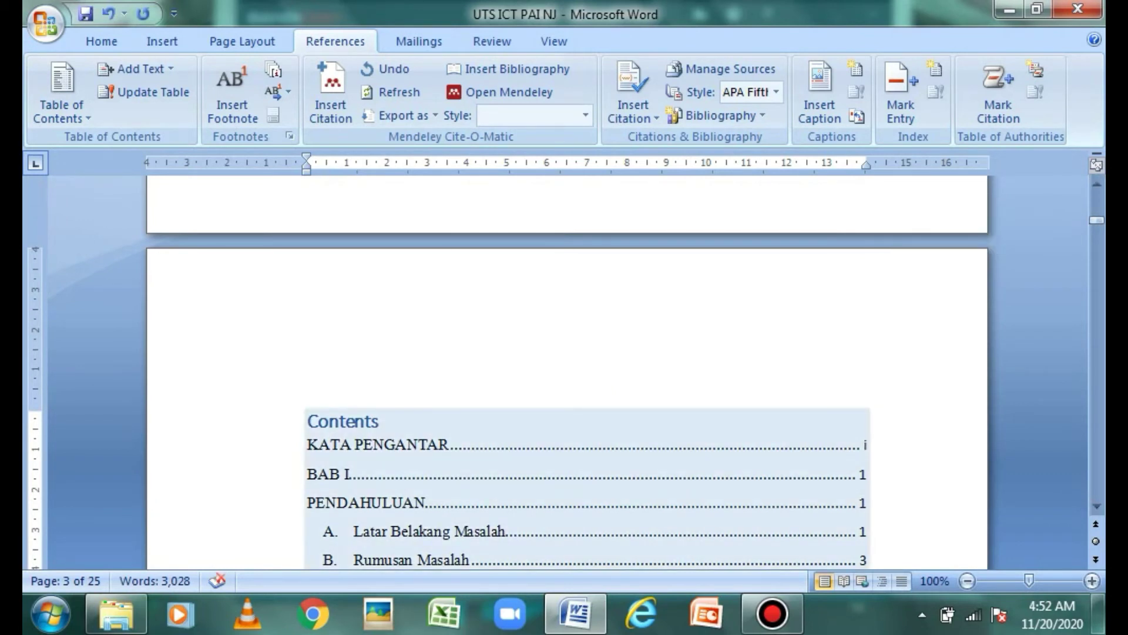
click(379, 421)
drag(379, 421, 306, 421)
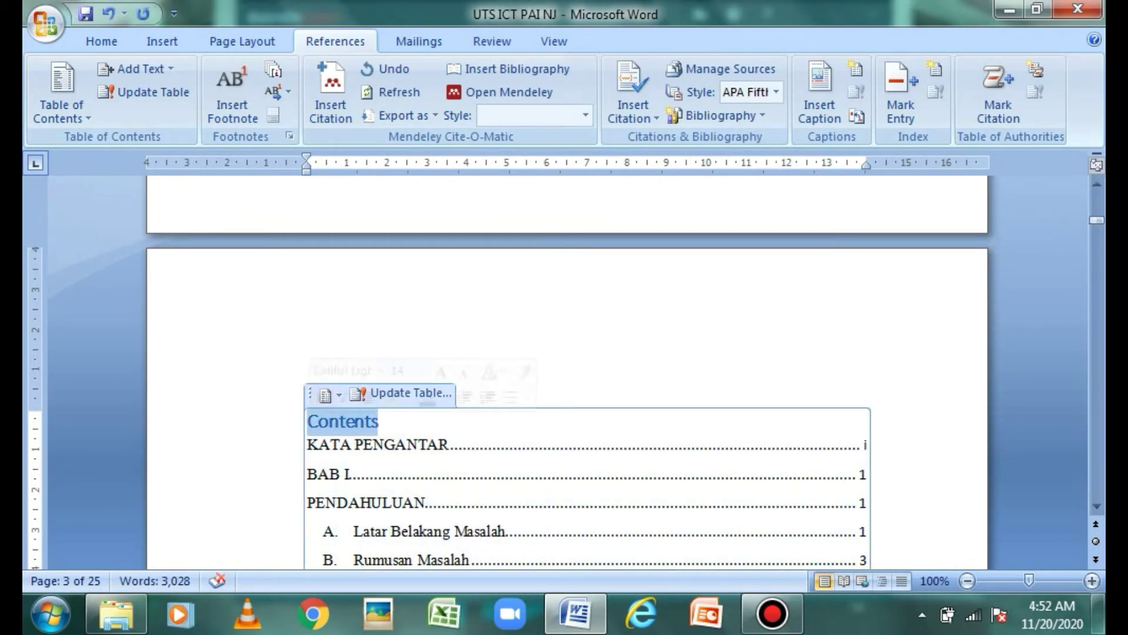
key(Delete)
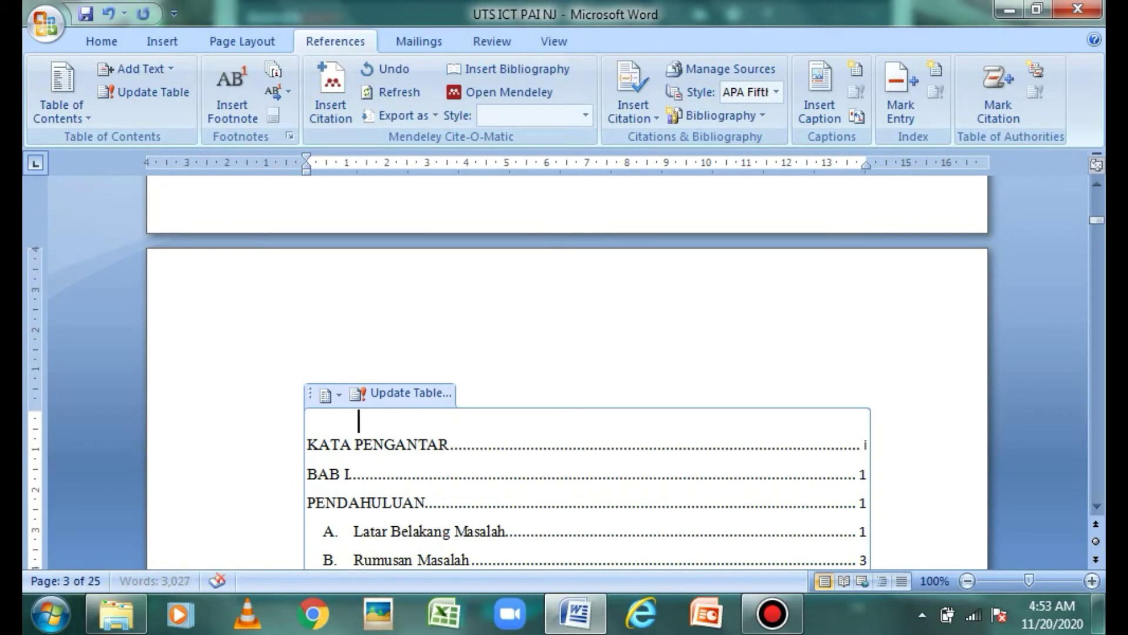
key(Tab)
key(Tab)
key(Tab)
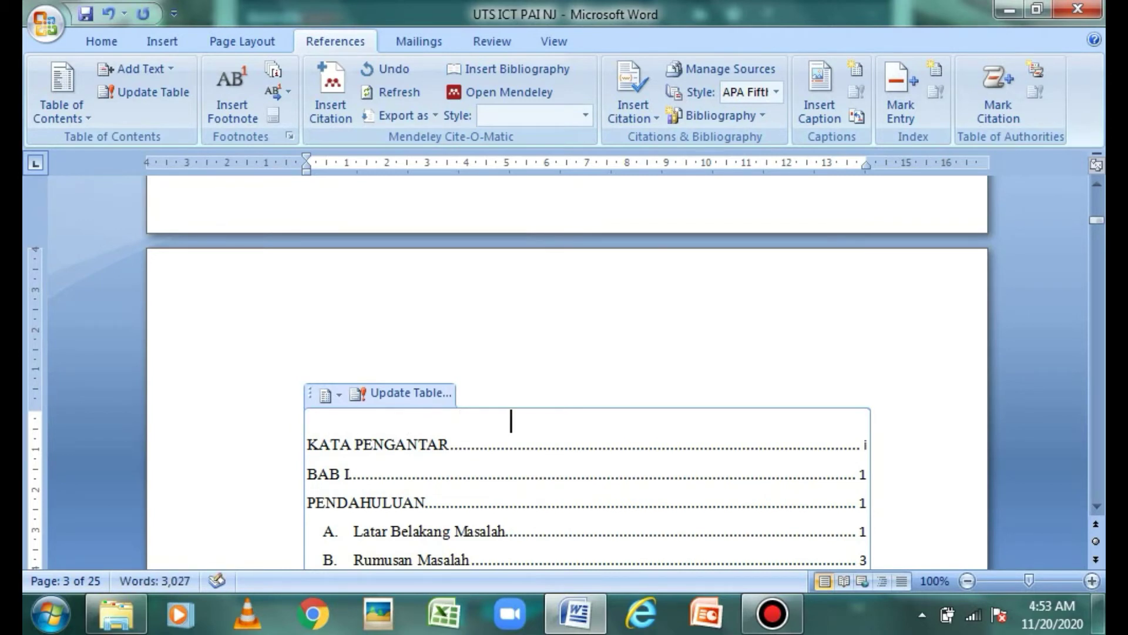
text(D=)
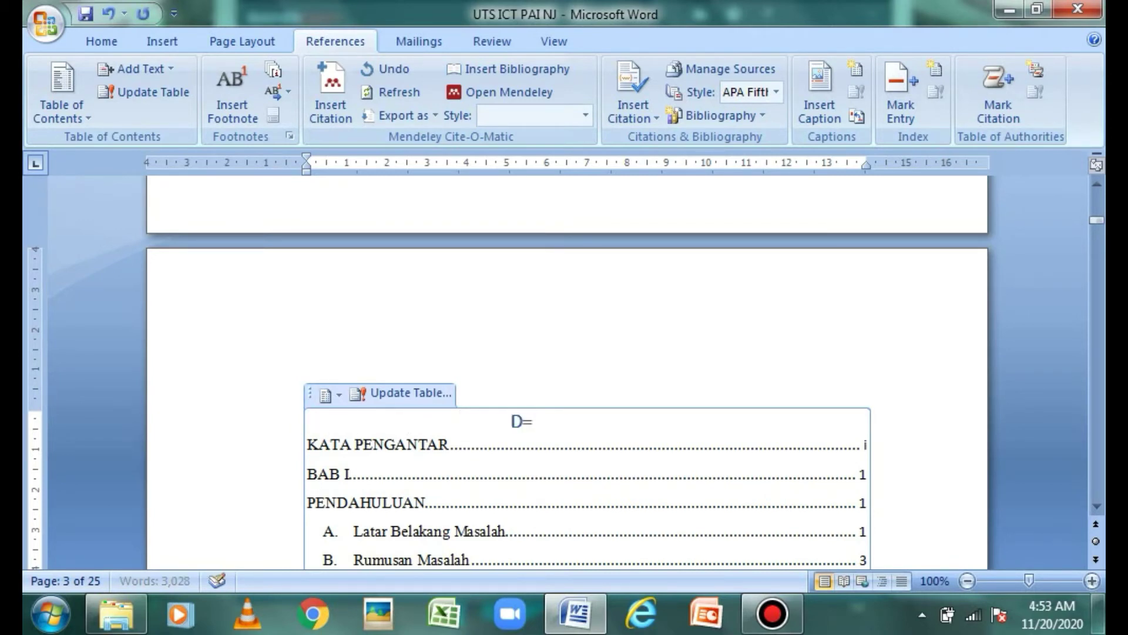
key(BackSpace)
text(AFTAR ISI)
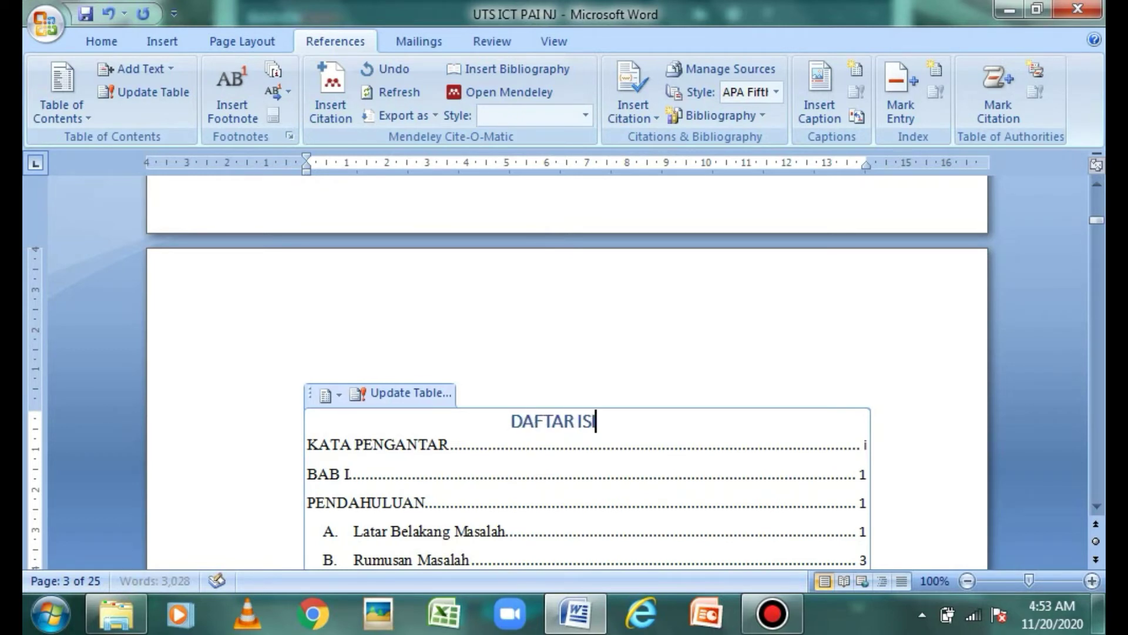
- Change the font of the DAFTAR ISI title to Times New Roman and its colour to black
key(Home)
key(shift+Right)
key(shift+Right)
key(shift+Right)
key(shift+Right)
key(shift+Right)
key(shift+Right)
key(shift+Right)
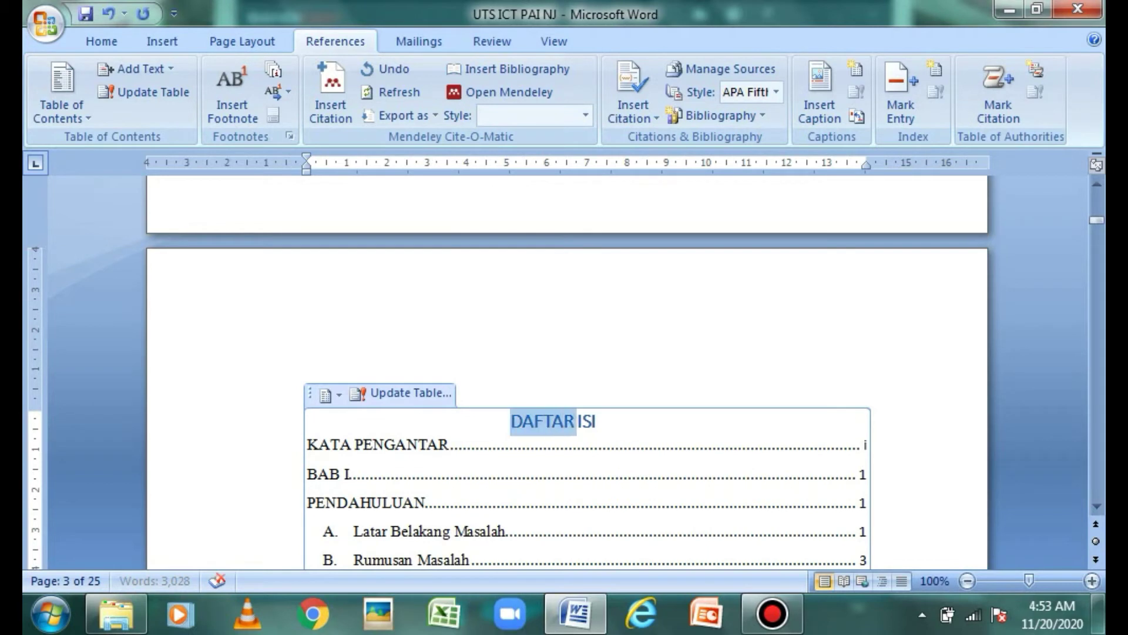
key(shift+Right)
key(shift+Right)
key(shift+Right)
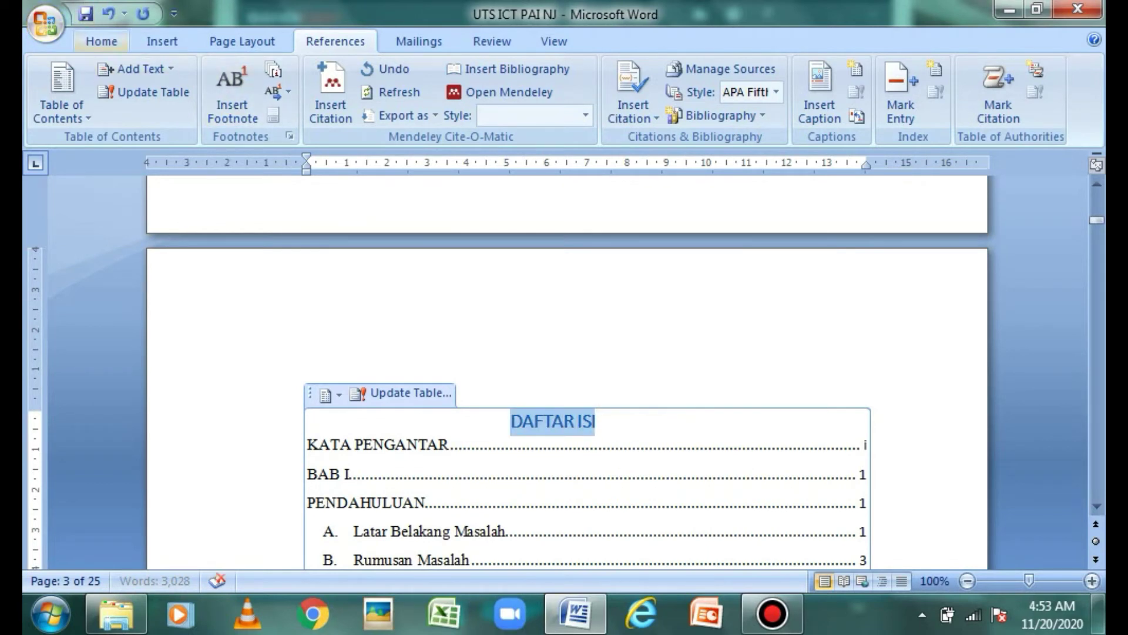
click(102, 41)
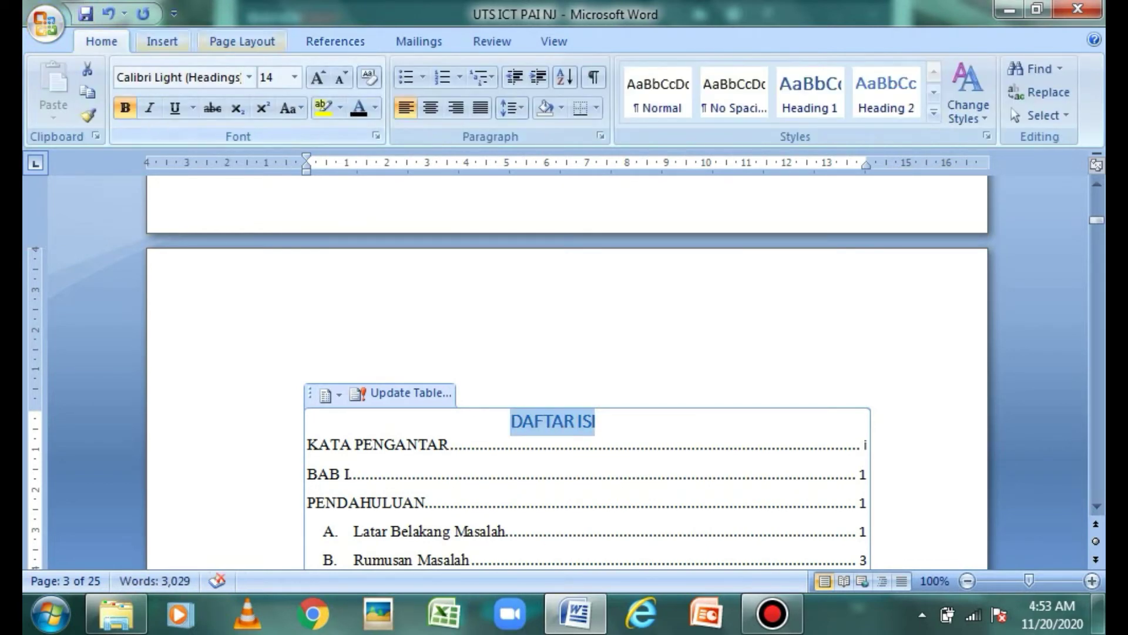
click(249, 77)
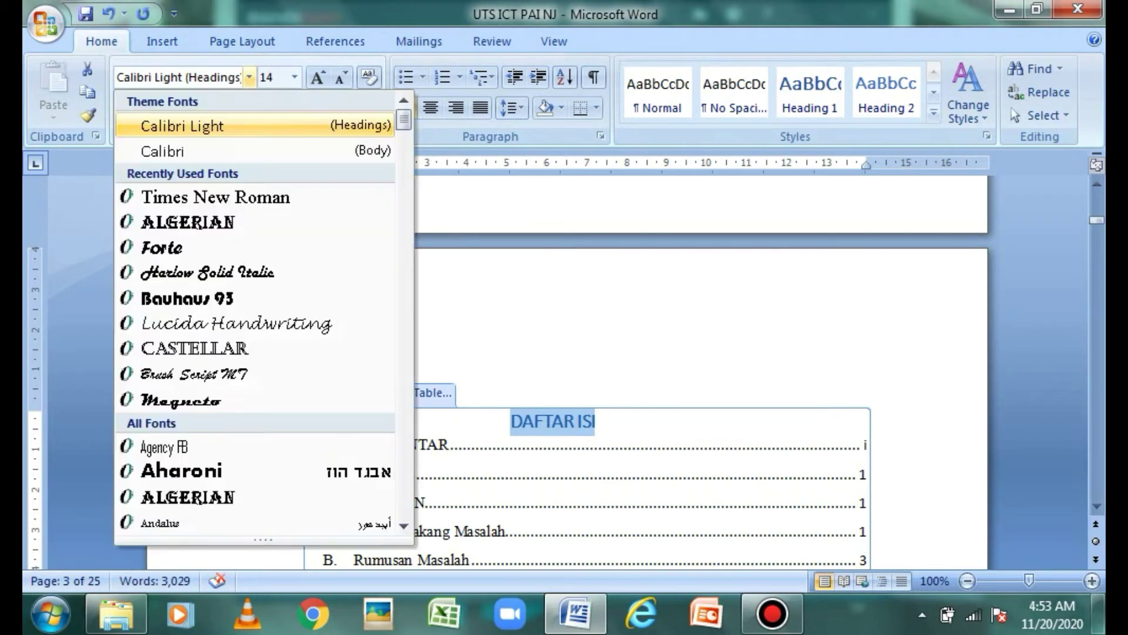
click(216, 197)
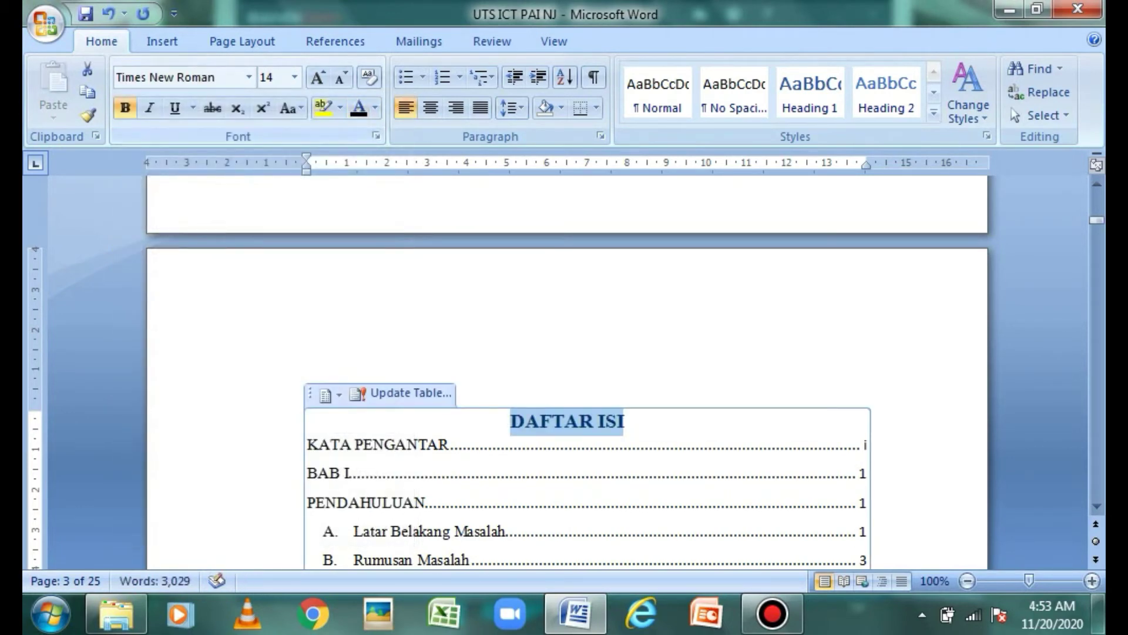
drag(1096, 220, 1096, 222)
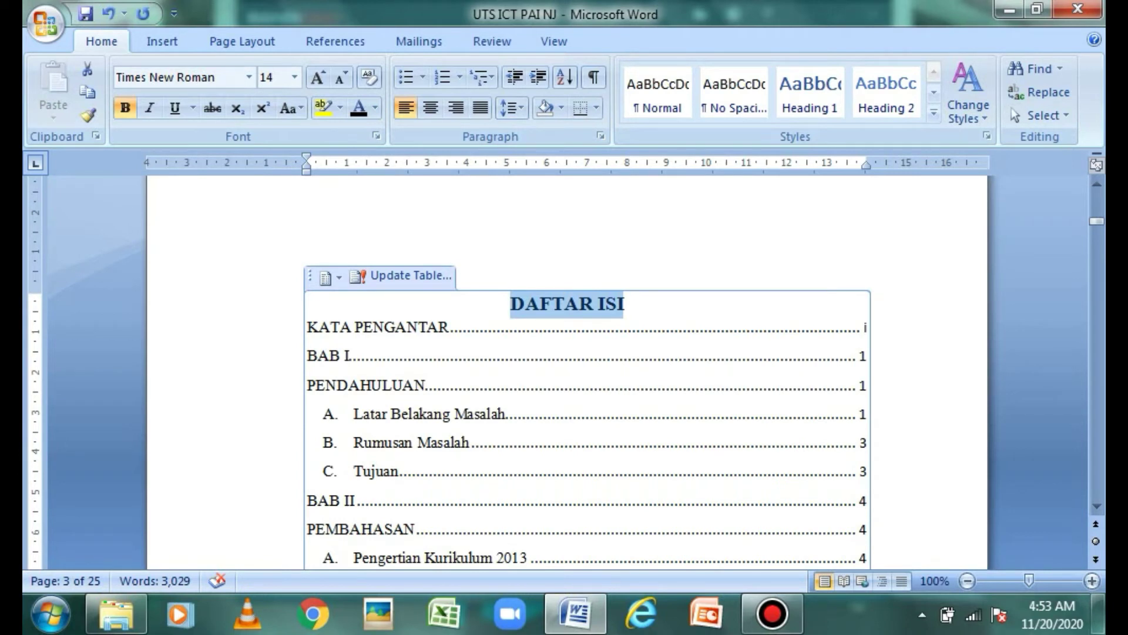
click(359, 303)
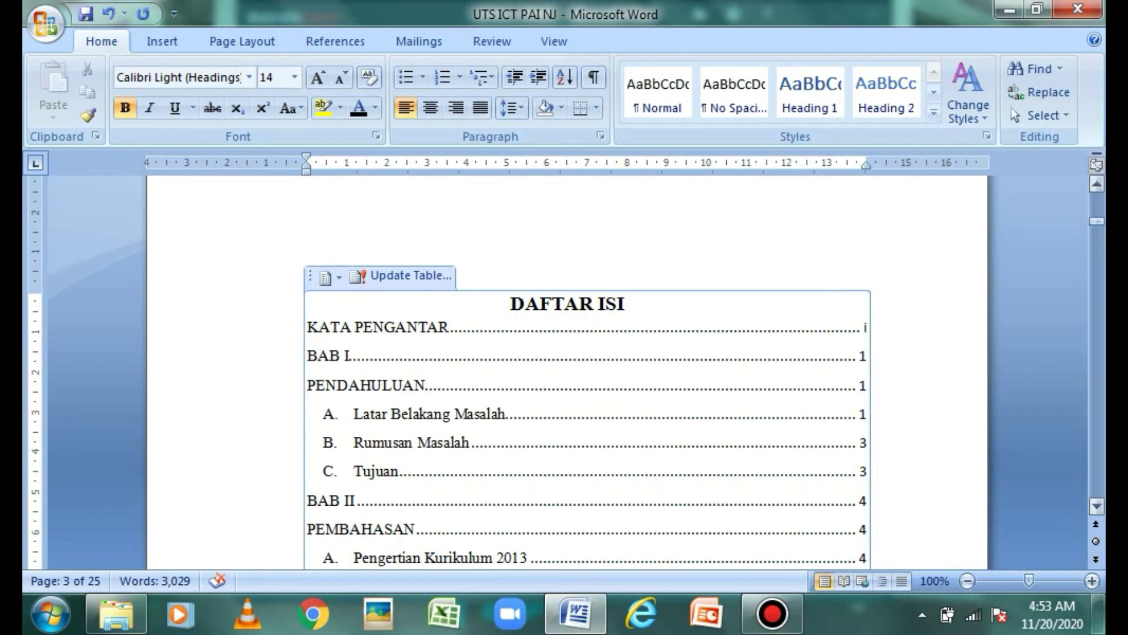
drag(1096, 221, 1096, 249)
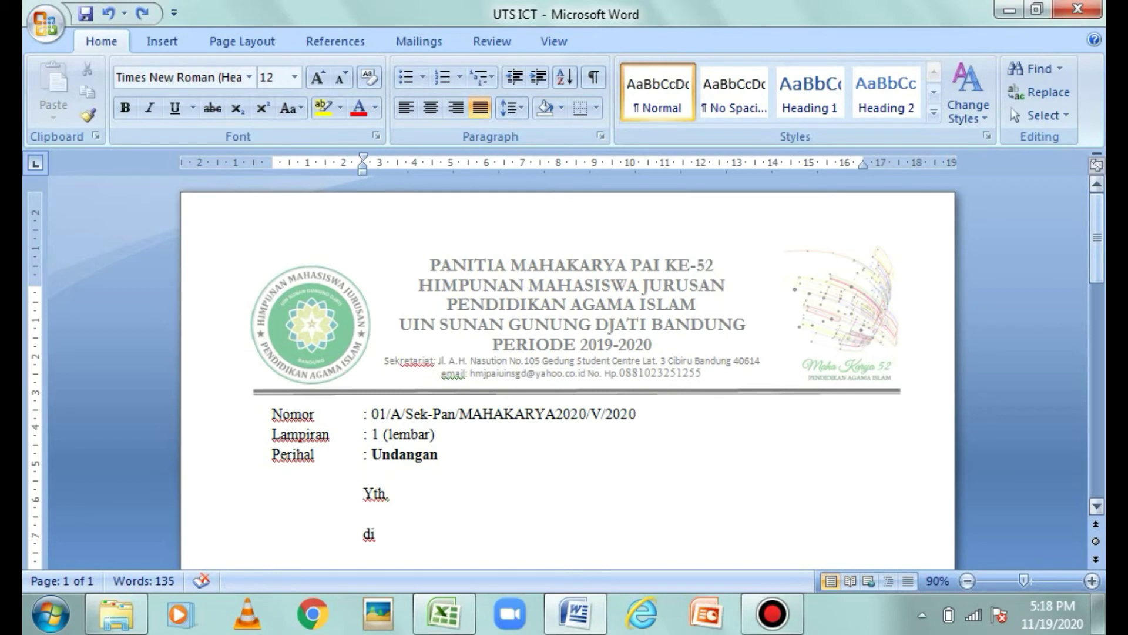
- Read through the UTS ICT invitation letter from the letterhead down to the signatures, including its recipient lines and event details
scroll(1097, 238, down, 3)
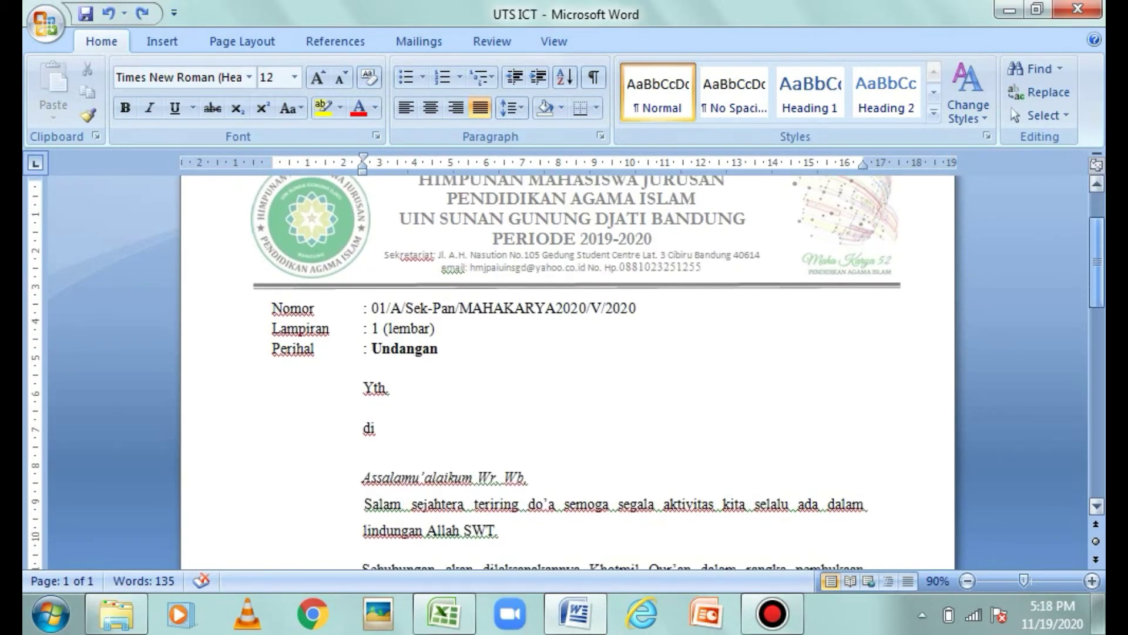
scroll(1097, 238, down, 5)
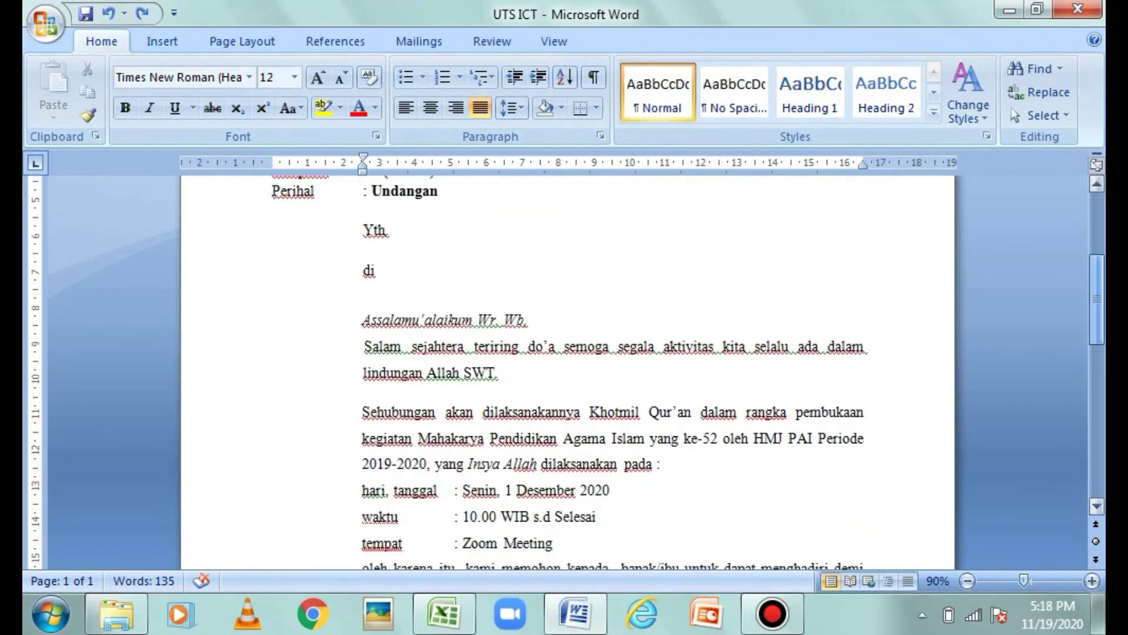
scroll(568, 372, up, 7)
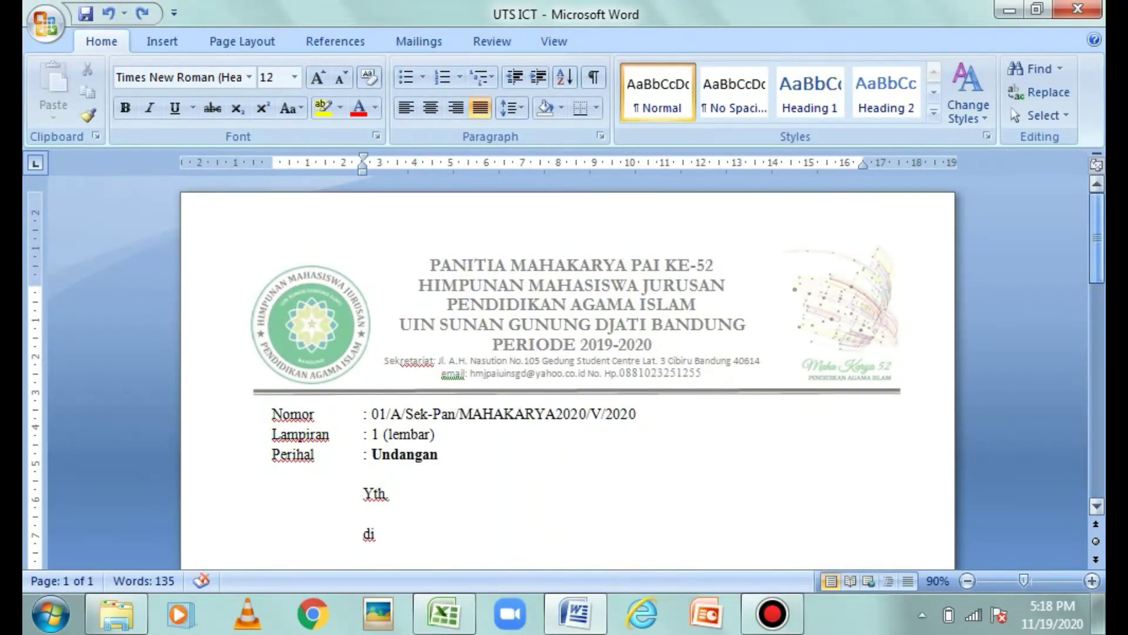
scroll(567, 372, down, 2)
scroll(567, 372, down, 12)
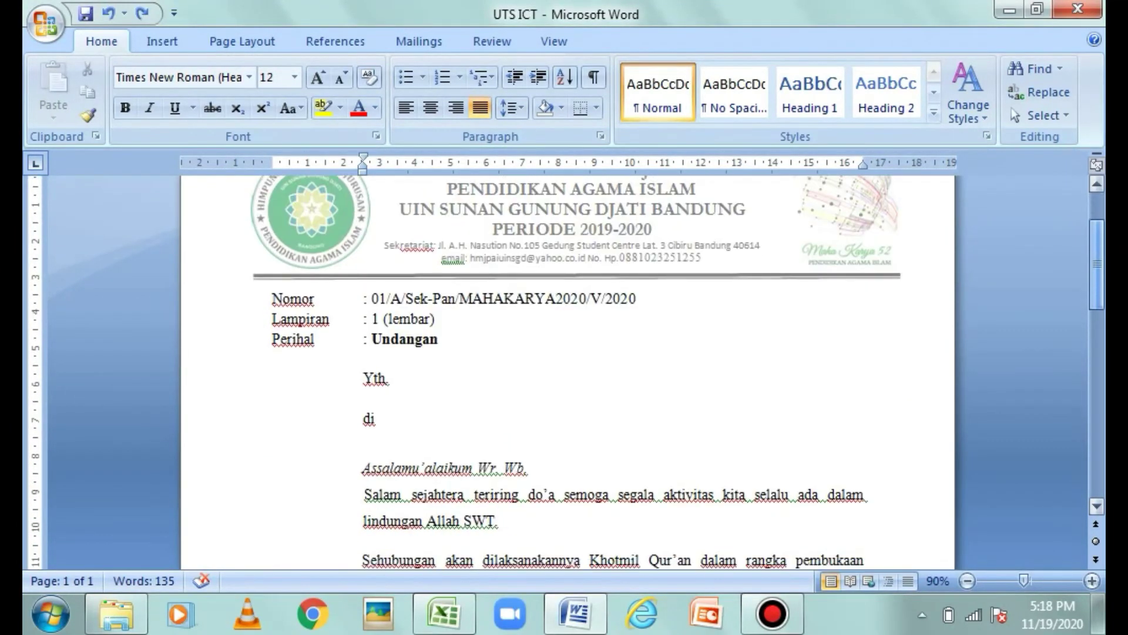
scroll(568, 372, down, 13)
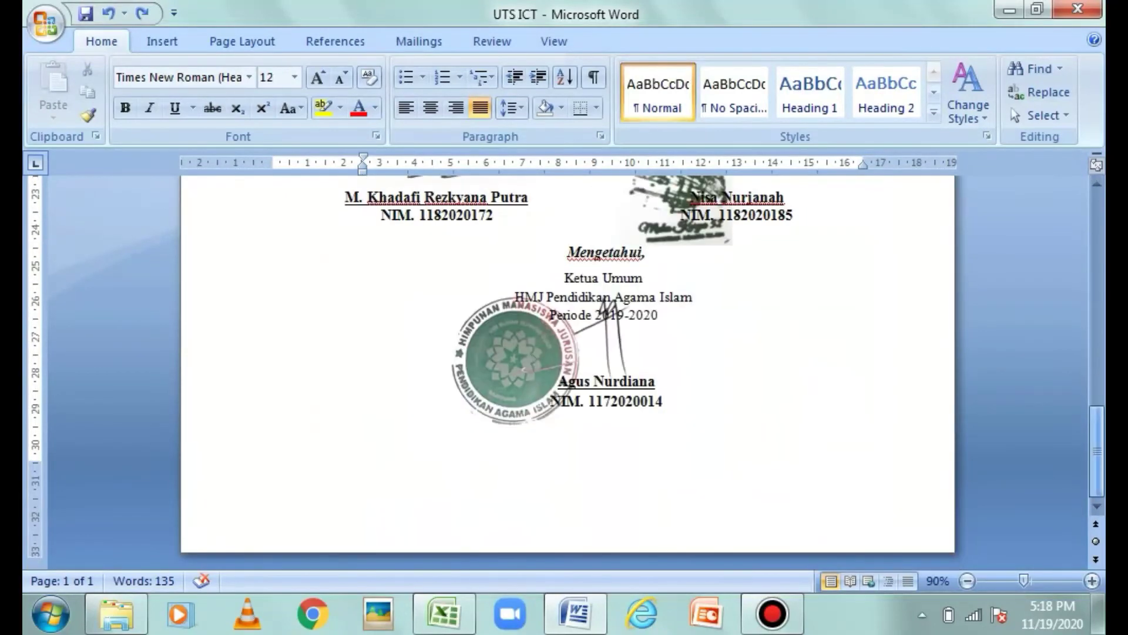
scroll(567, 372, up, 19)
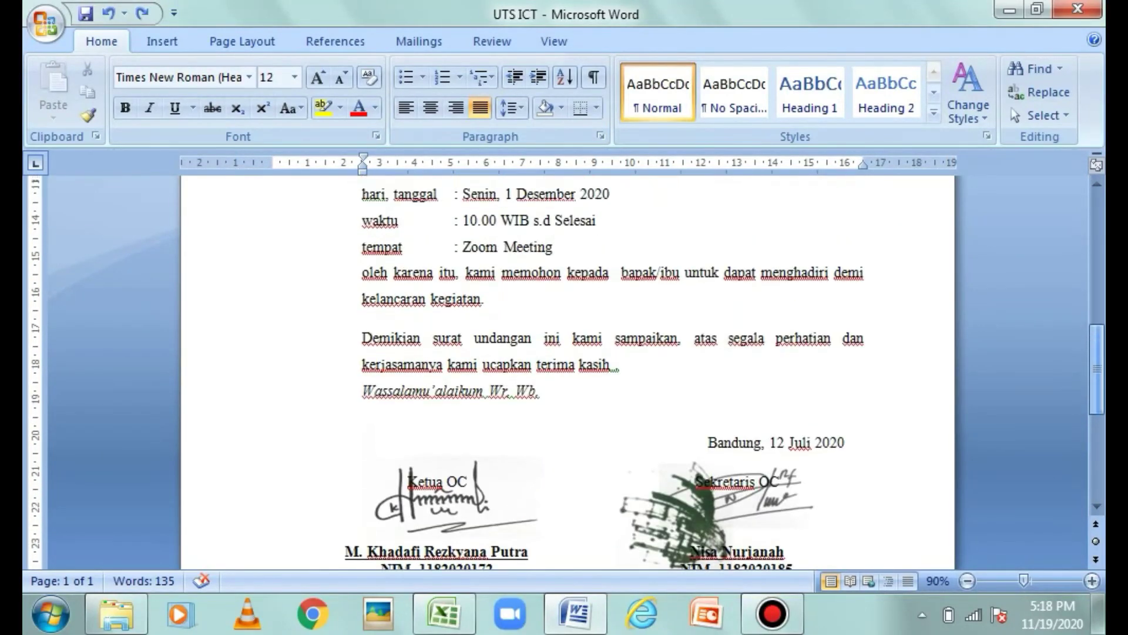
scroll(568, 372, up, 5)
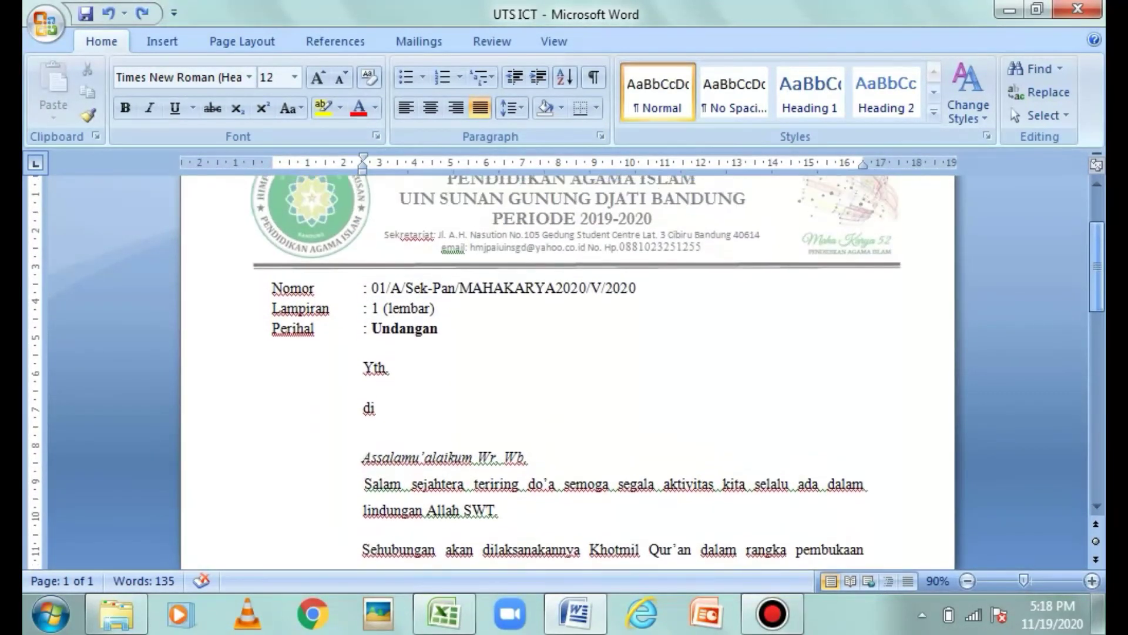
scroll(567, 372, up, 3)
scroll(567, 372, down, 8)
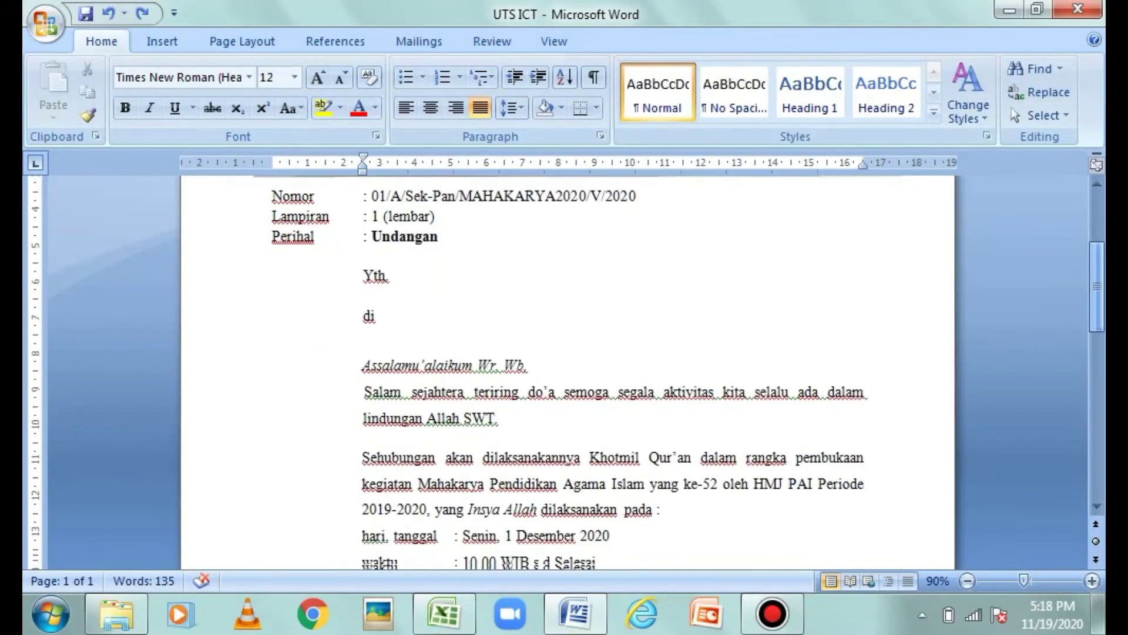
scroll(568, 372, up, 8)
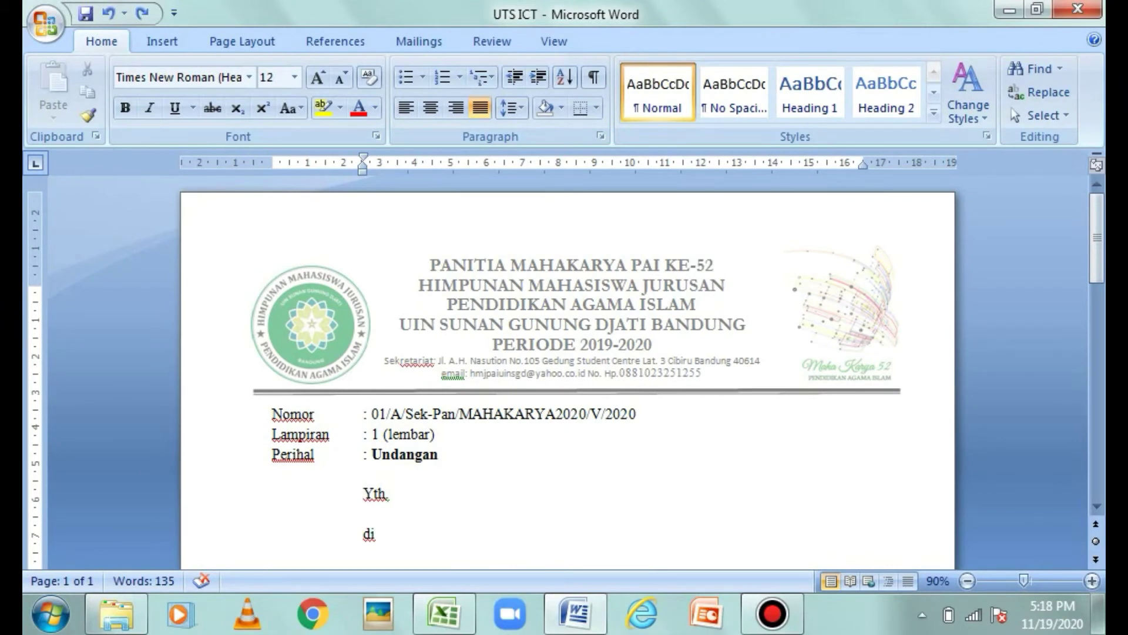
- Locate the blank lines under Yth. and di that are reserved for the recipient's name and address
click(364, 513)
scroll(568, 372, down, 1)
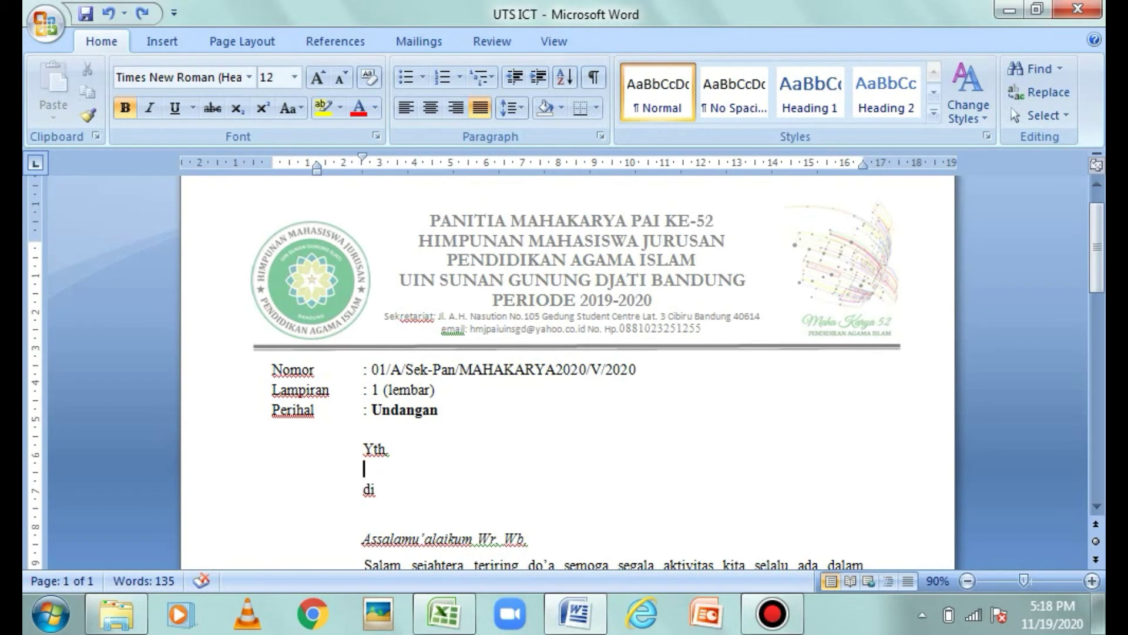
key(ctrl+b)
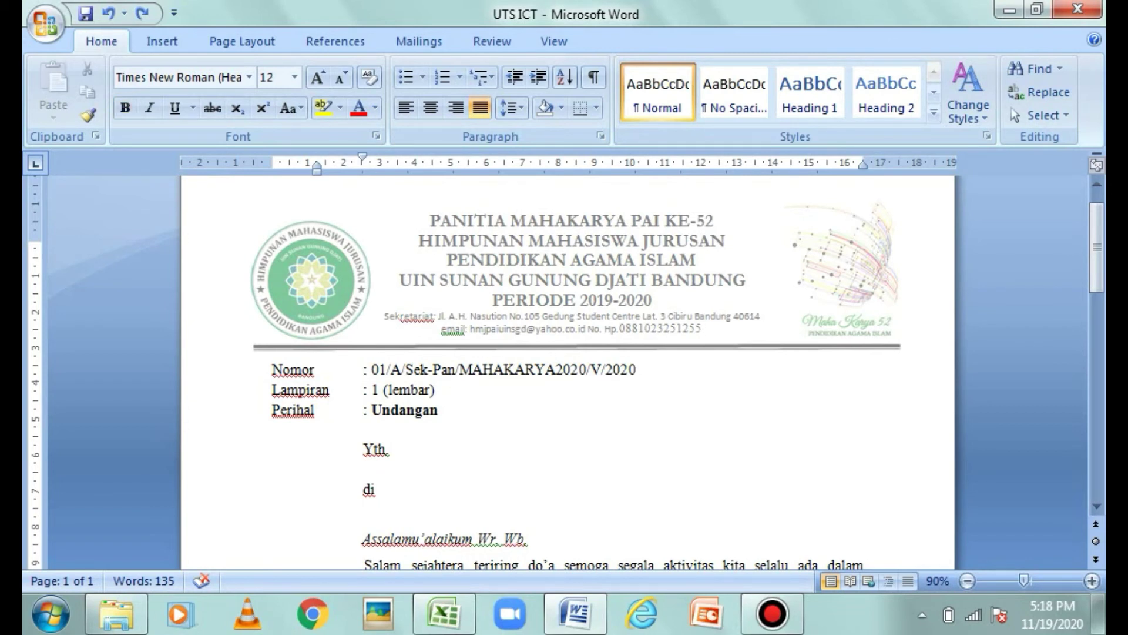
click(364, 469)
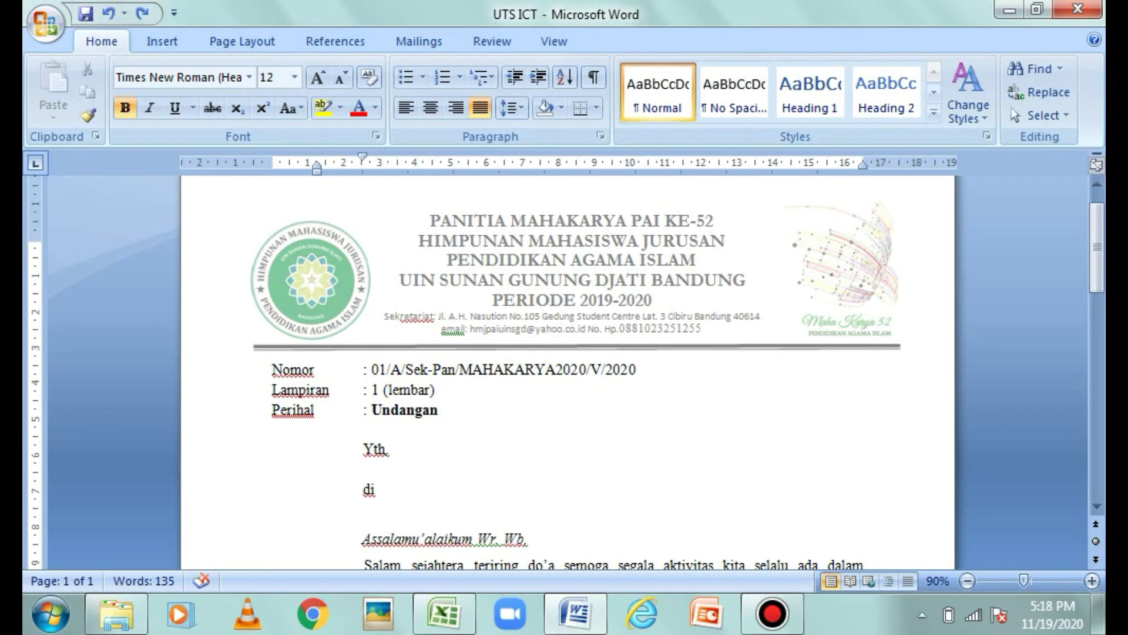
click(364, 509)
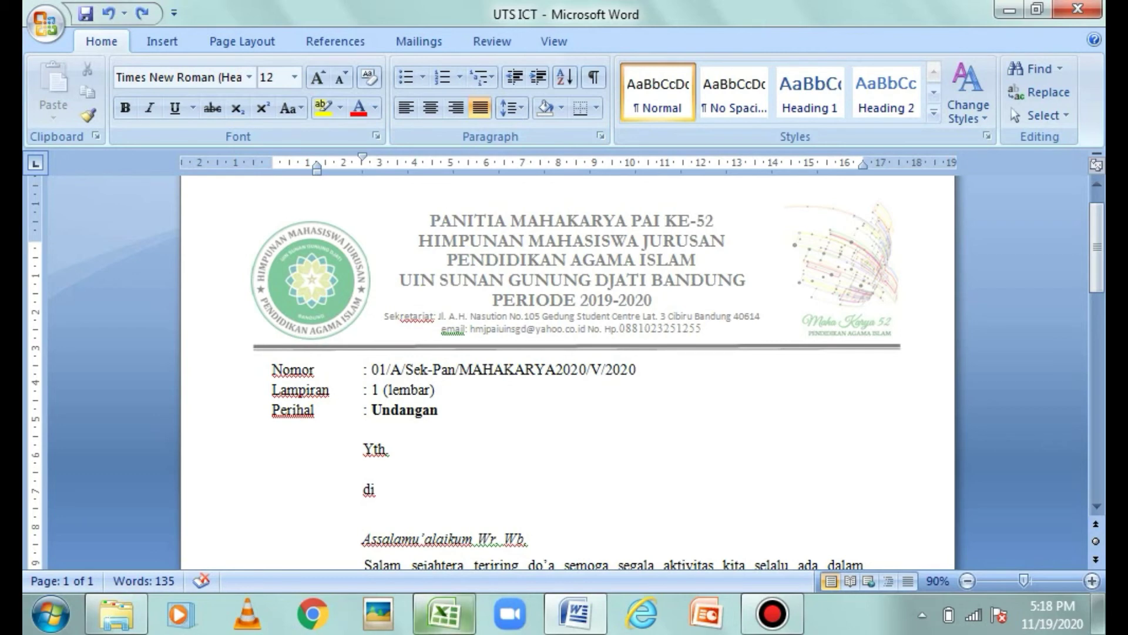
- Switch to Excel to review the Nama and Alamat columns of the Daftar Nama workbook, and return to the letter in Word
mouse_move(445, 614)
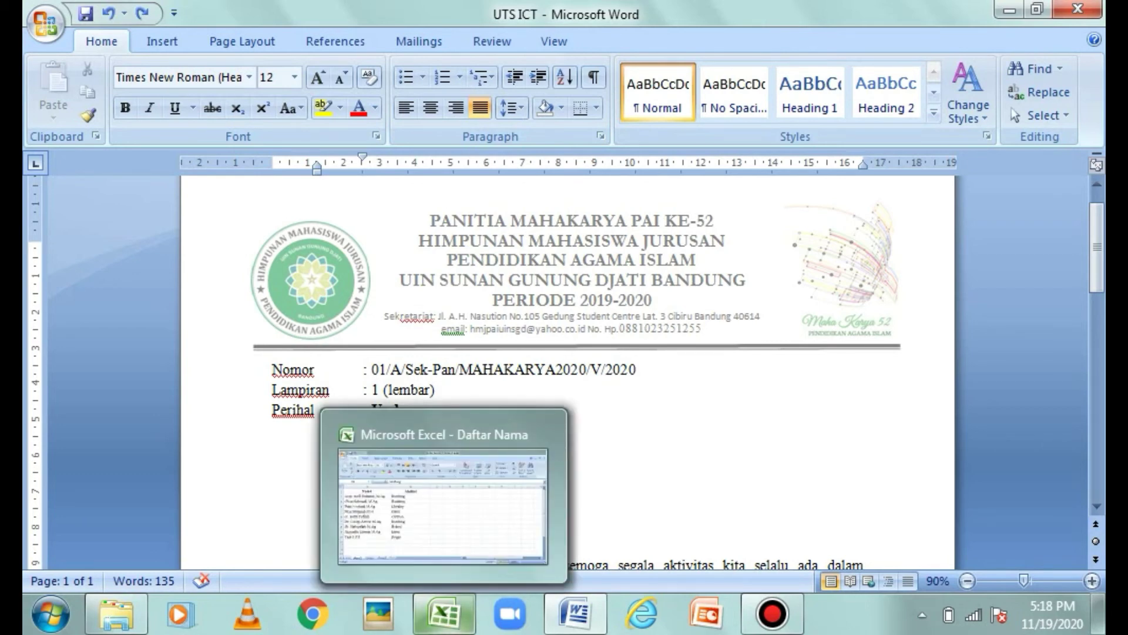
click(445, 614)
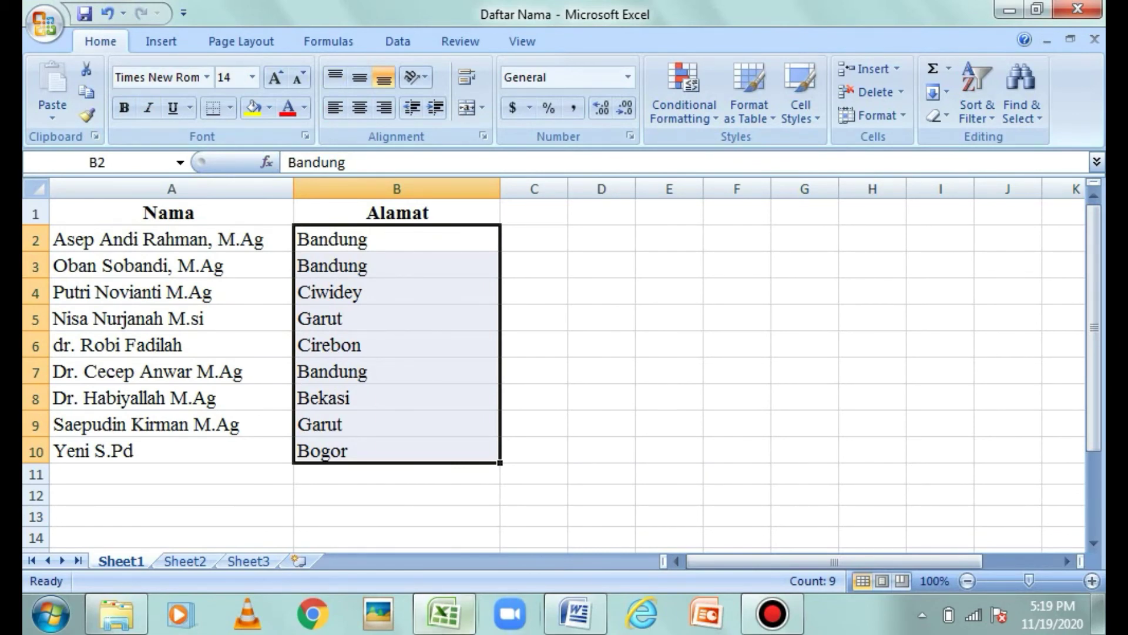
key(alt+Tab)
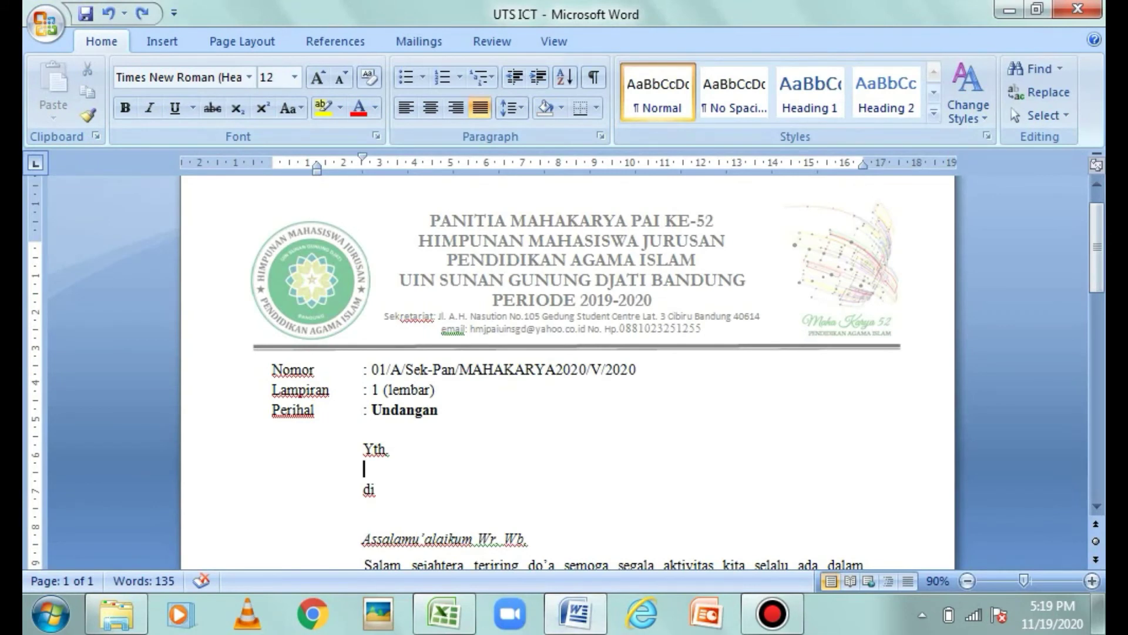
- Attach the existing Daftar Nama workbook from the Documents library to the letter as its mail merge recipient list
key(ctrl+b)
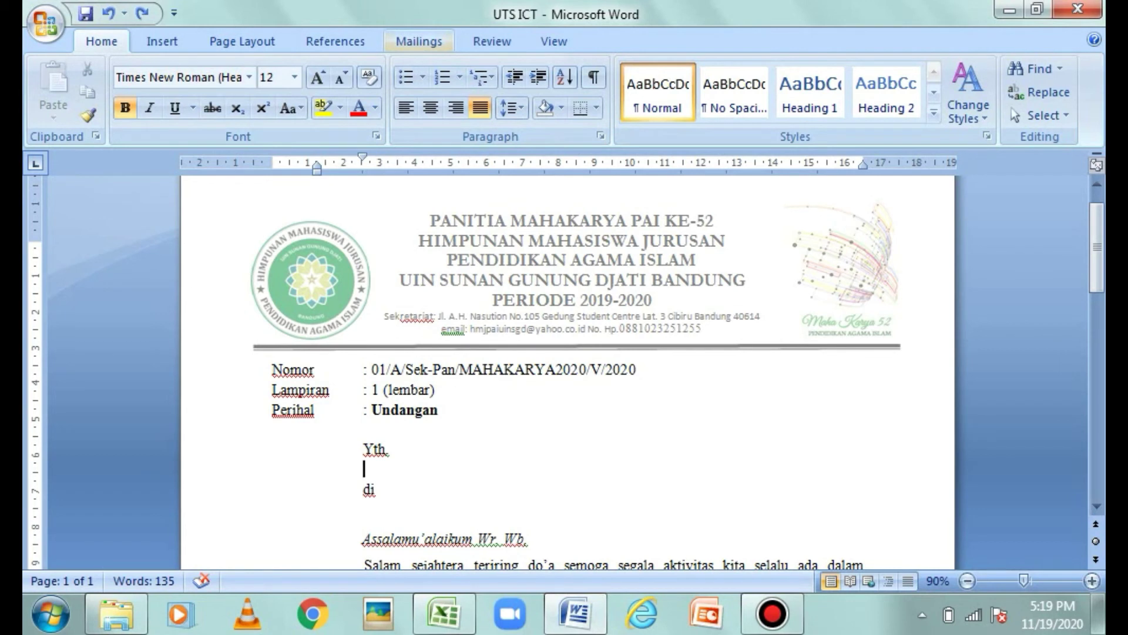
click(418, 41)
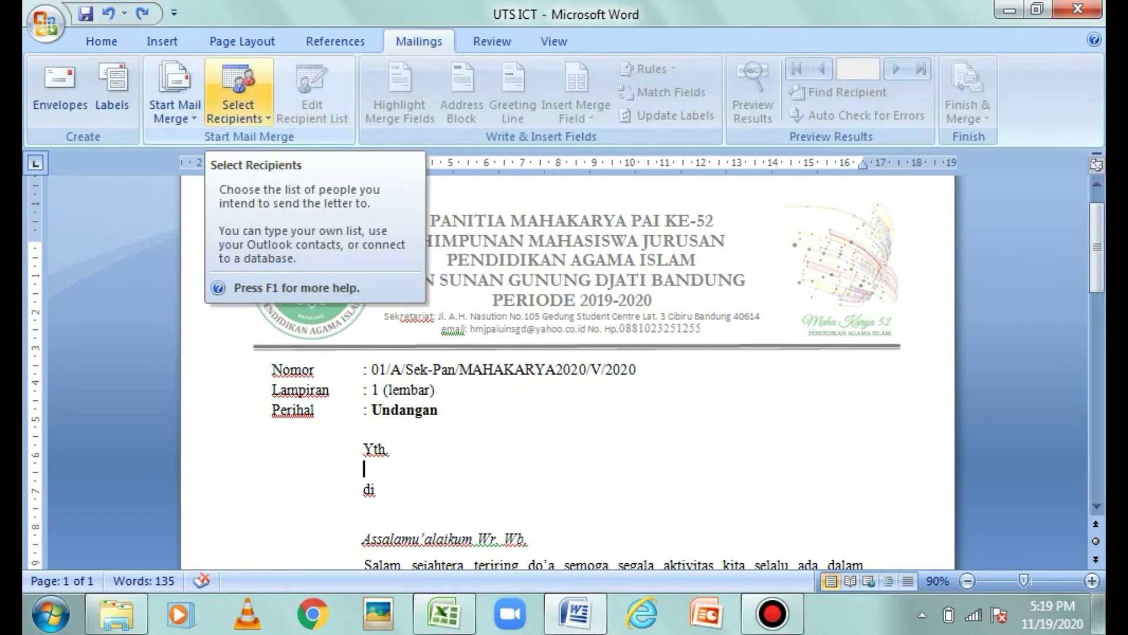
click(238, 97)
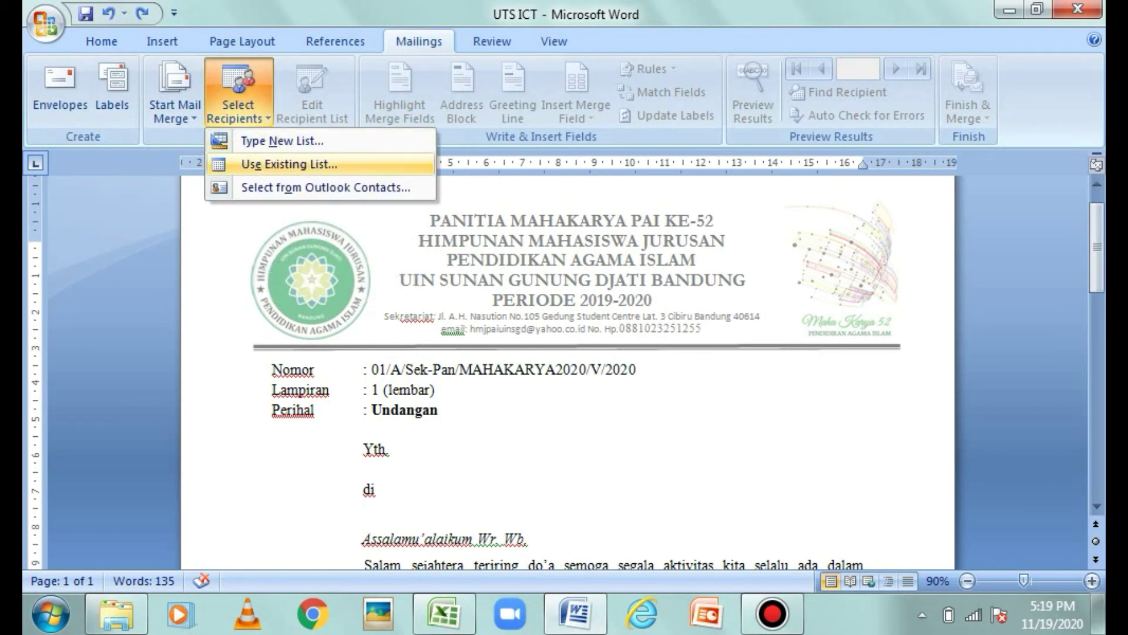
click(289, 164)
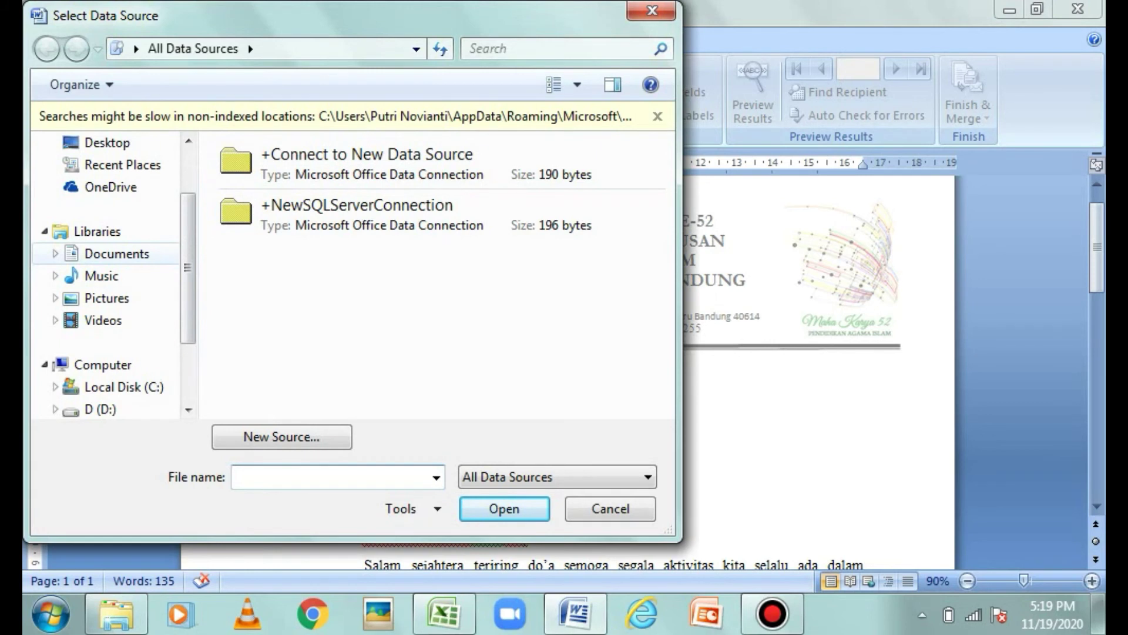
click(117, 253)
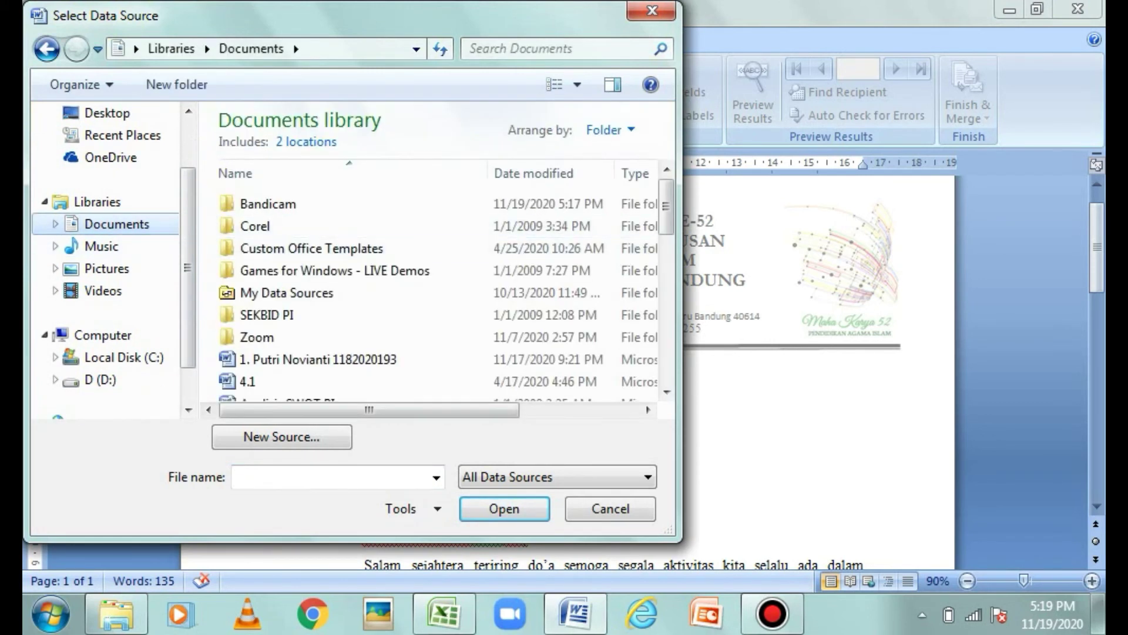
scroll(464, 235, down, 2)
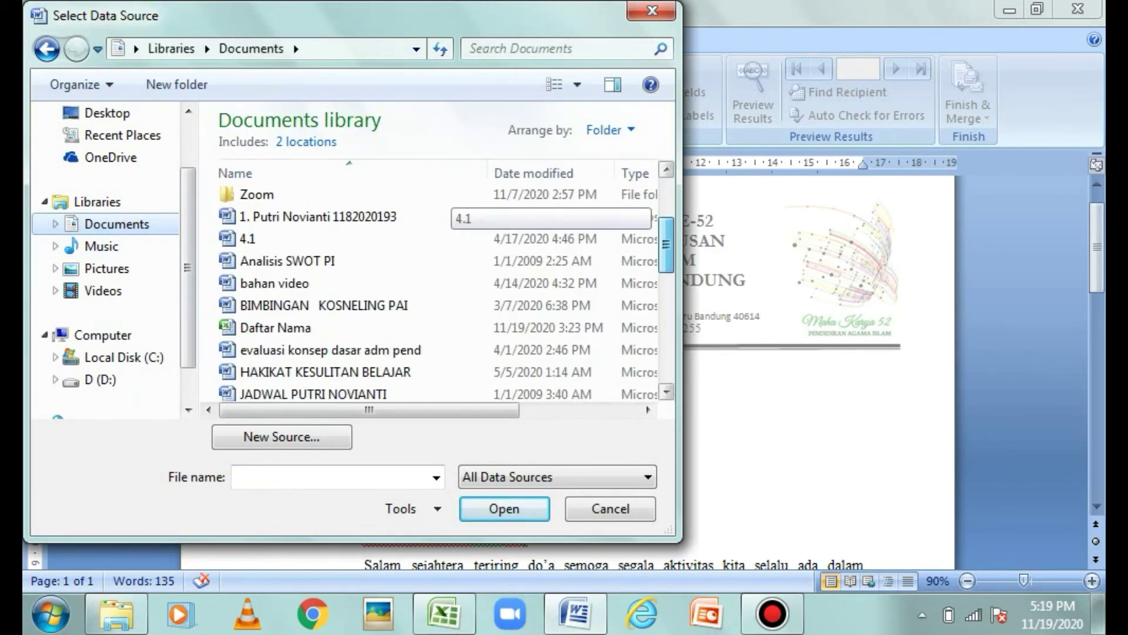
scroll(464, 247, down, 2)
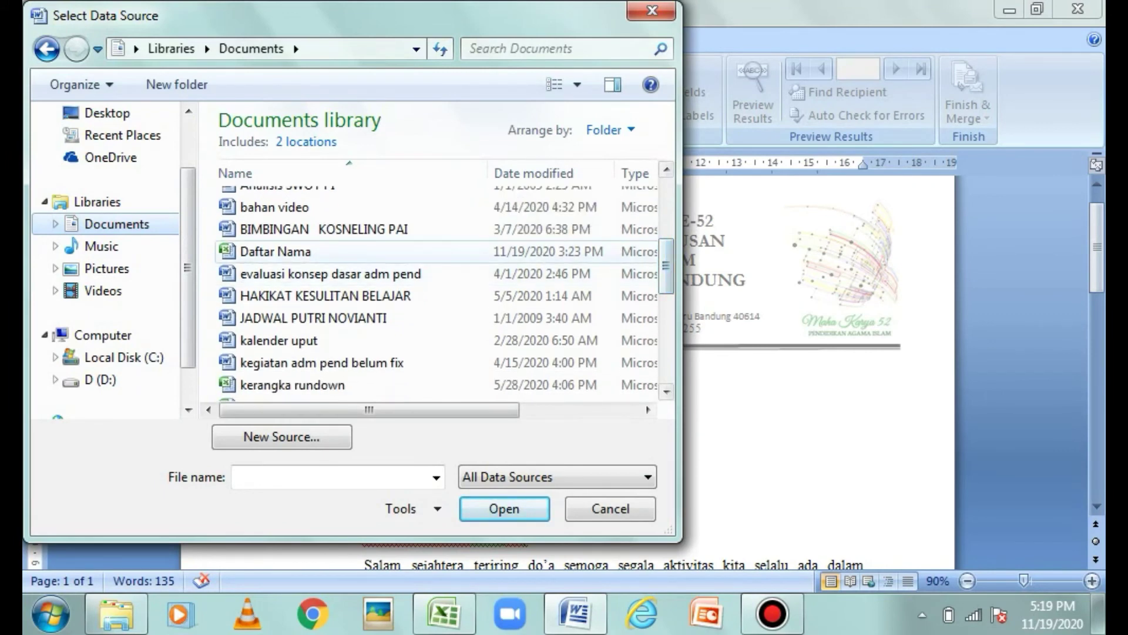
click(464, 252)
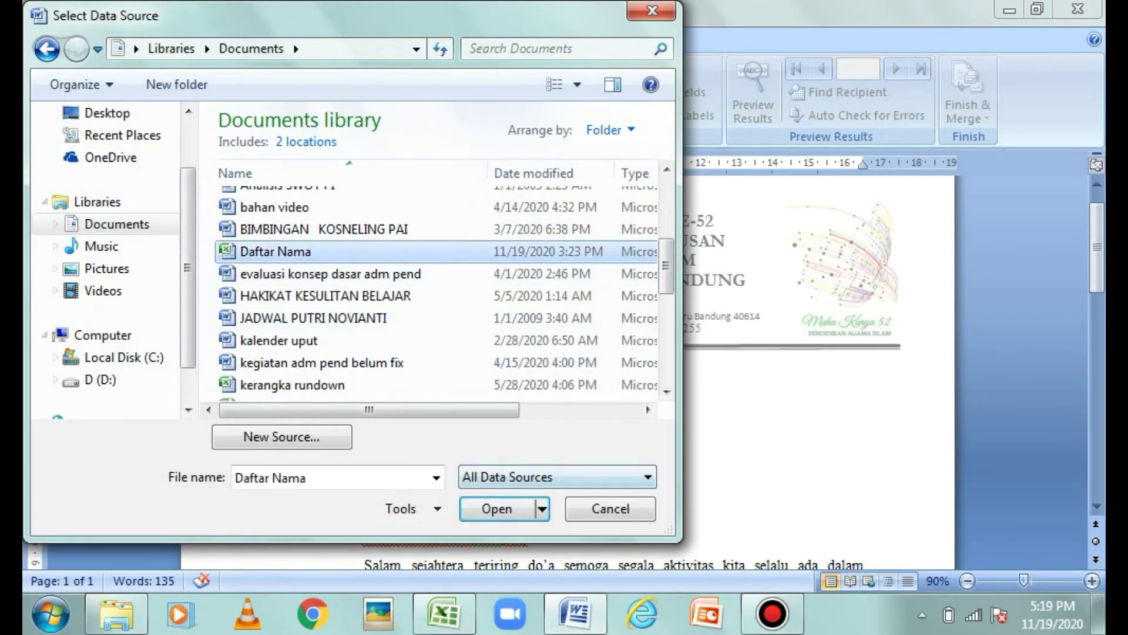
key(Return)
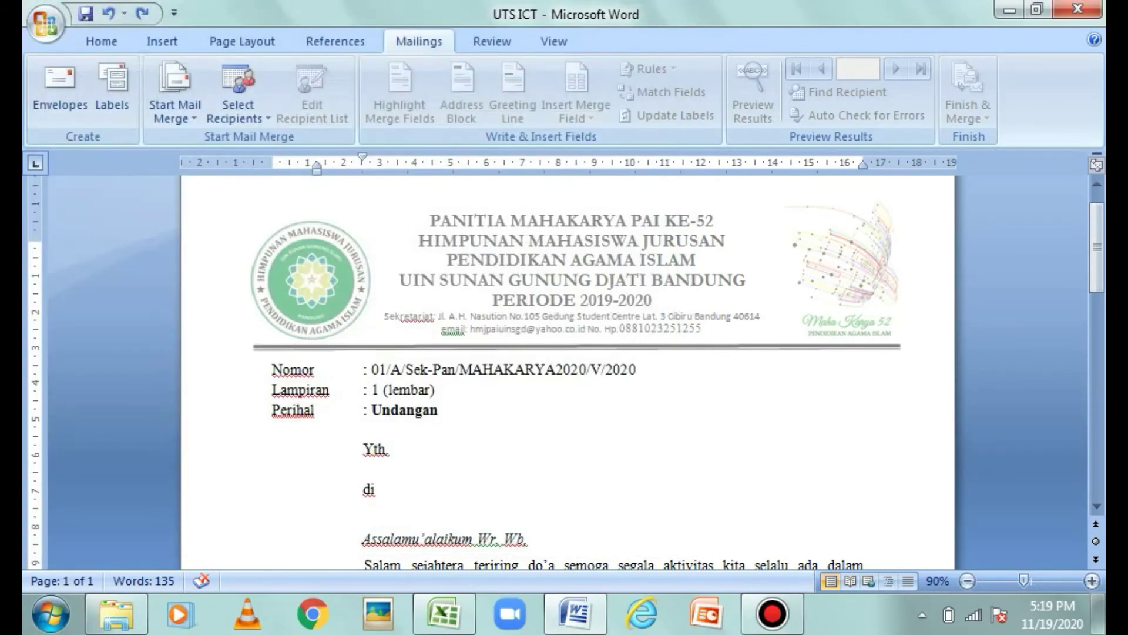
click(687, 377)
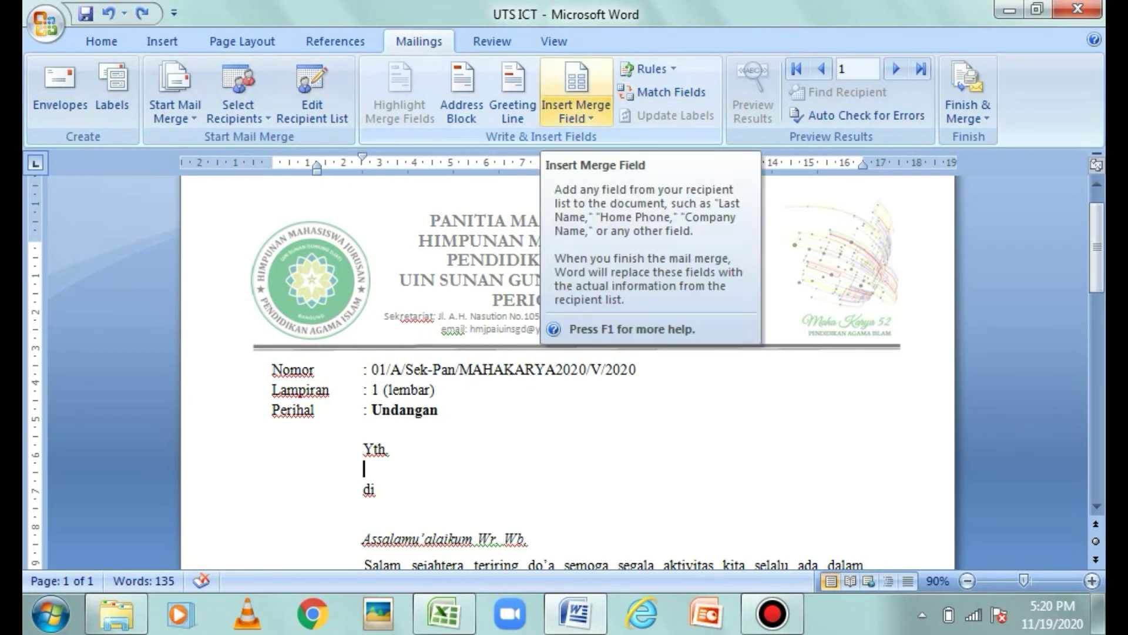
- Insert the Nama_ merge field on the line below Yth. and the Alamat merge field on the line below di
click(576, 111)
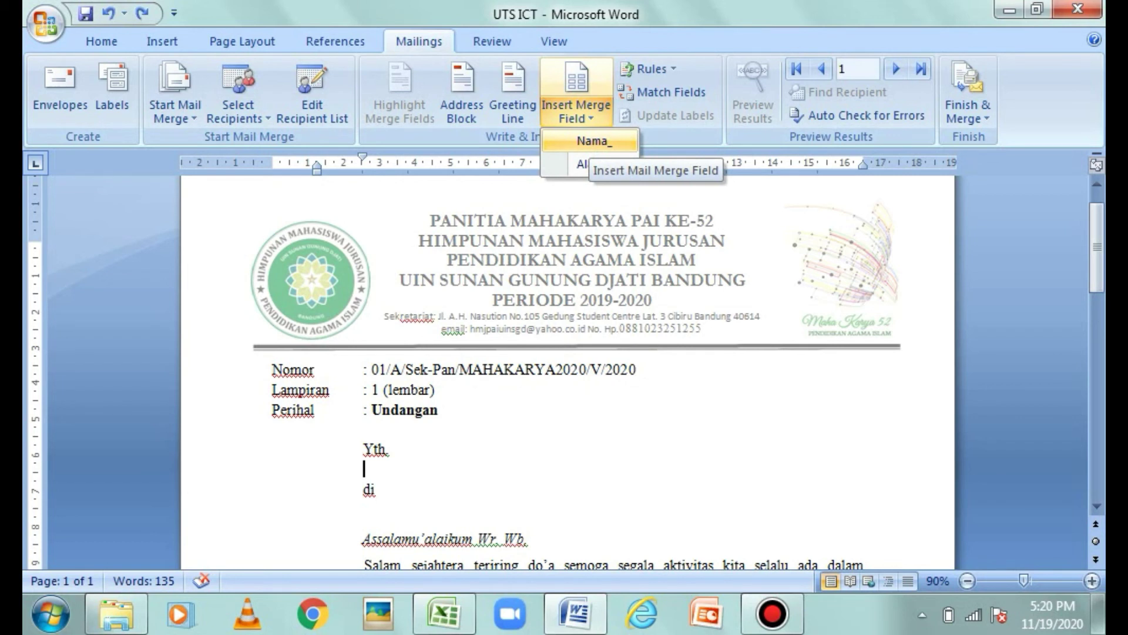
click(594, 141)
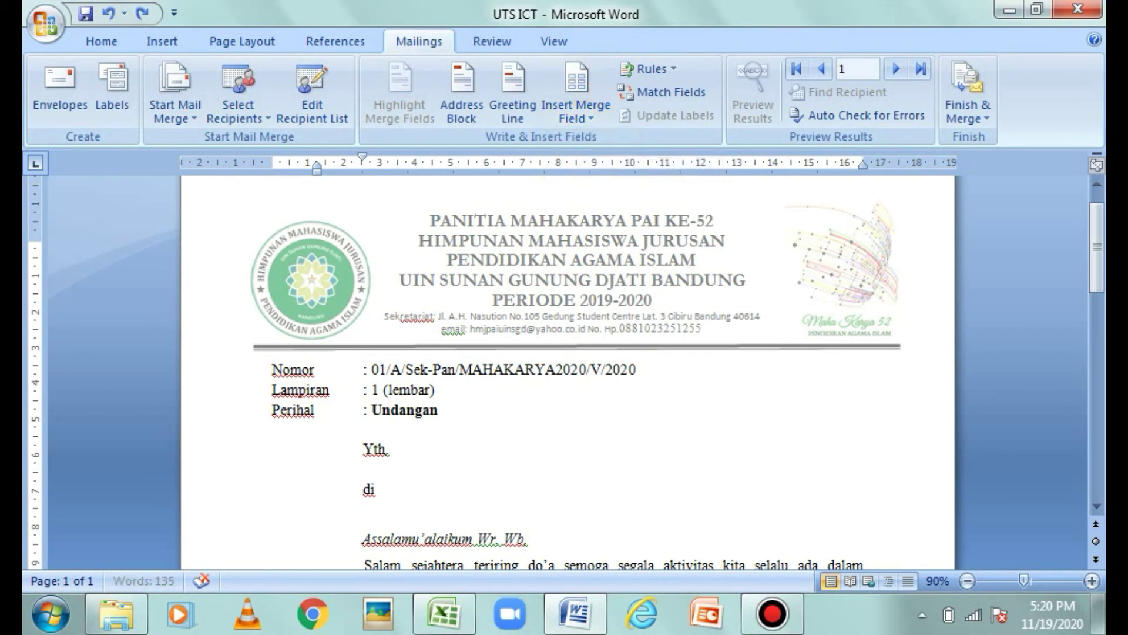
click(364, 509)
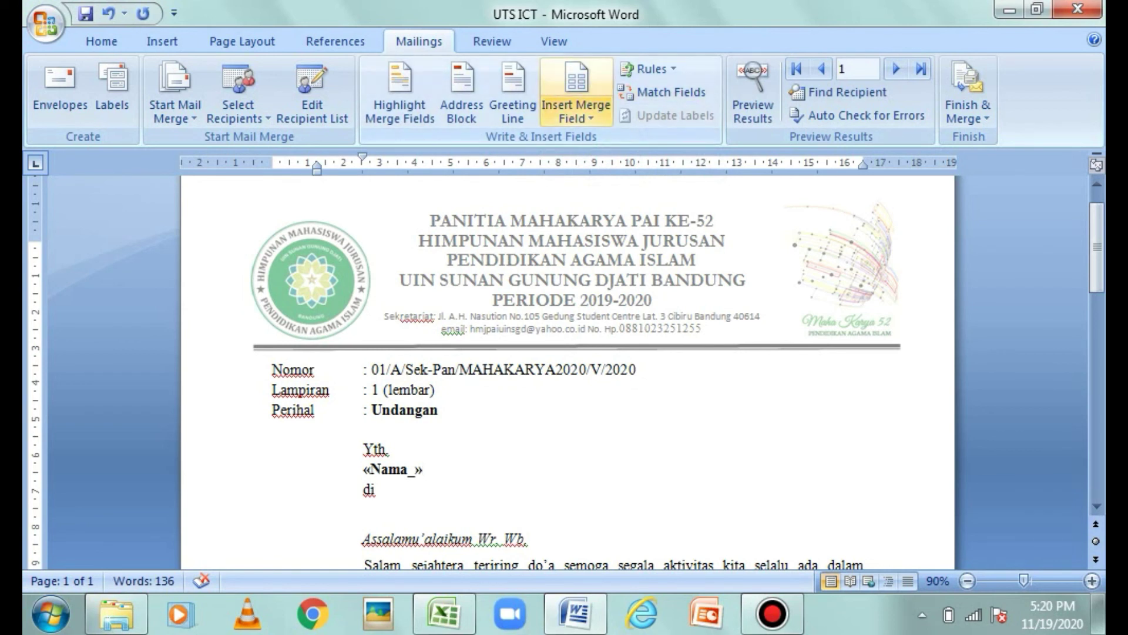
click(575, 115)
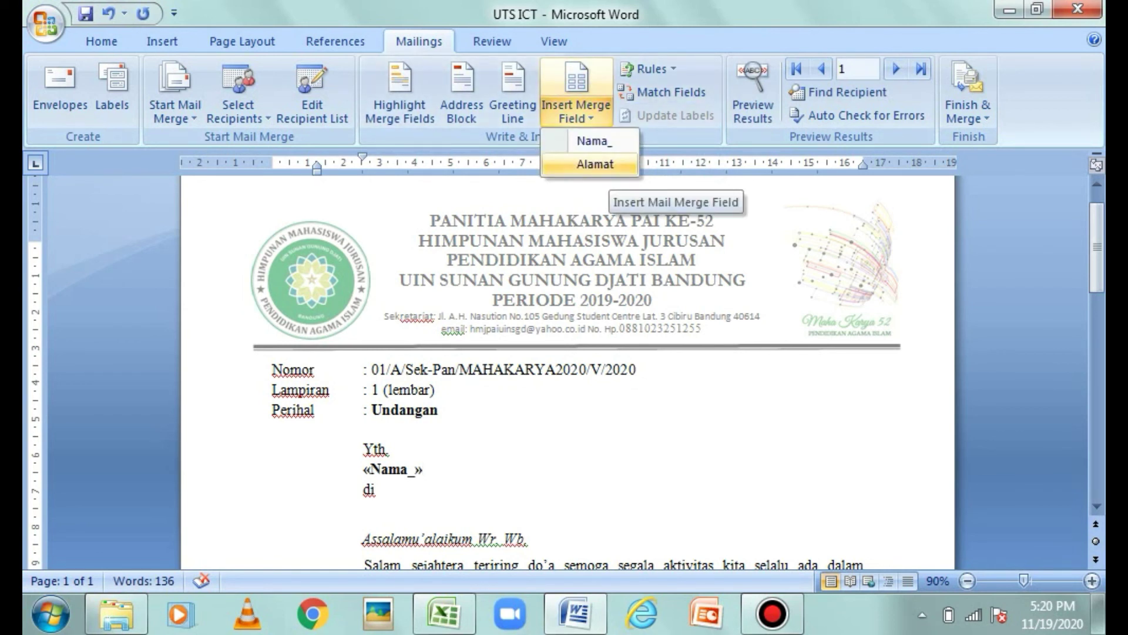
click(595, 164)
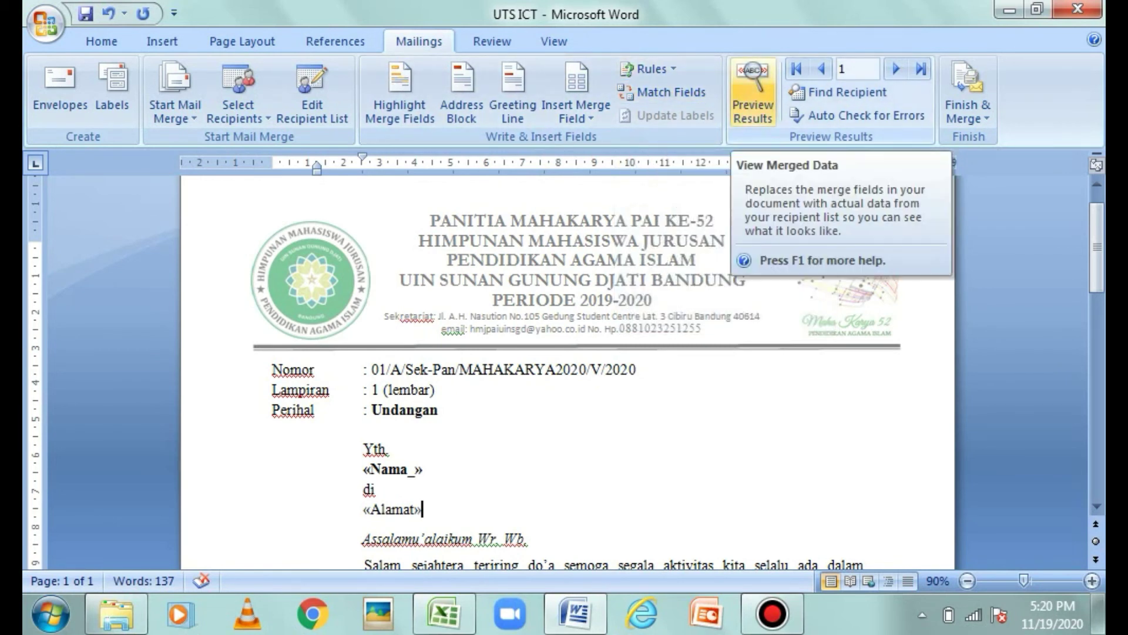
- Preview the merged letter for the first recipient and switch to Excel to compare it with the Daftar Nama list
click(753, 94)
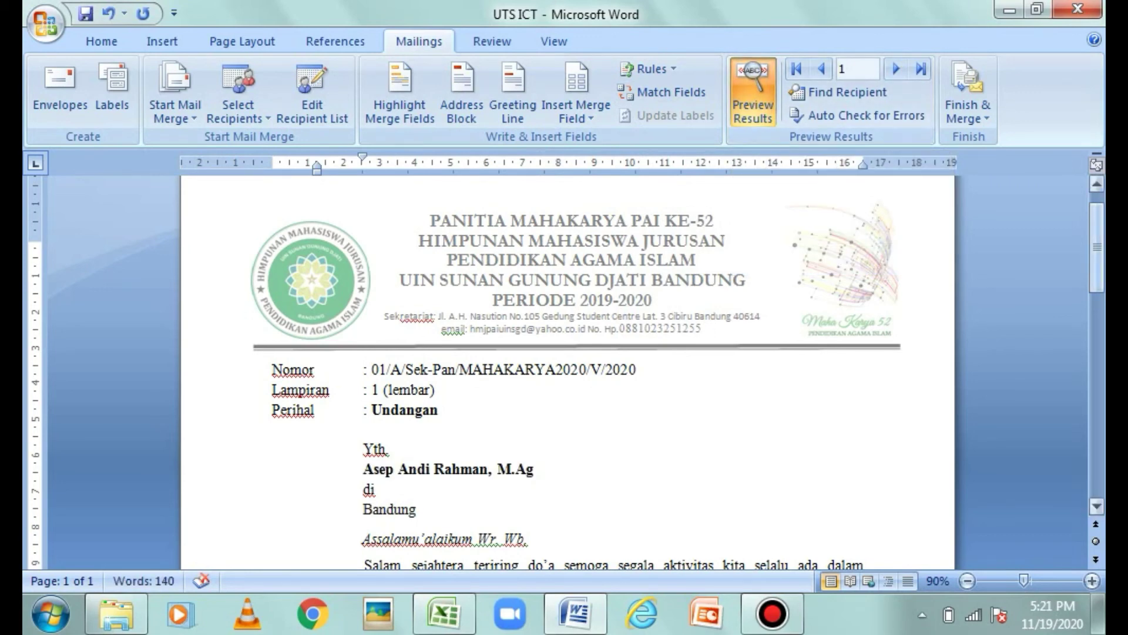
scroll(567, 371, down, 3)
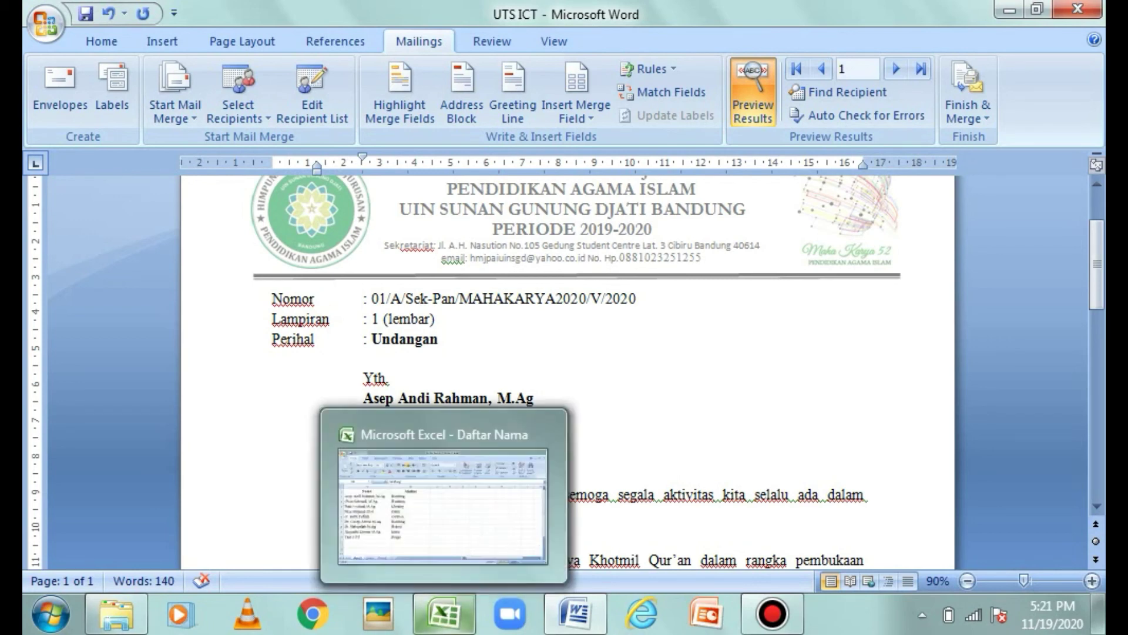
click(445, 614)
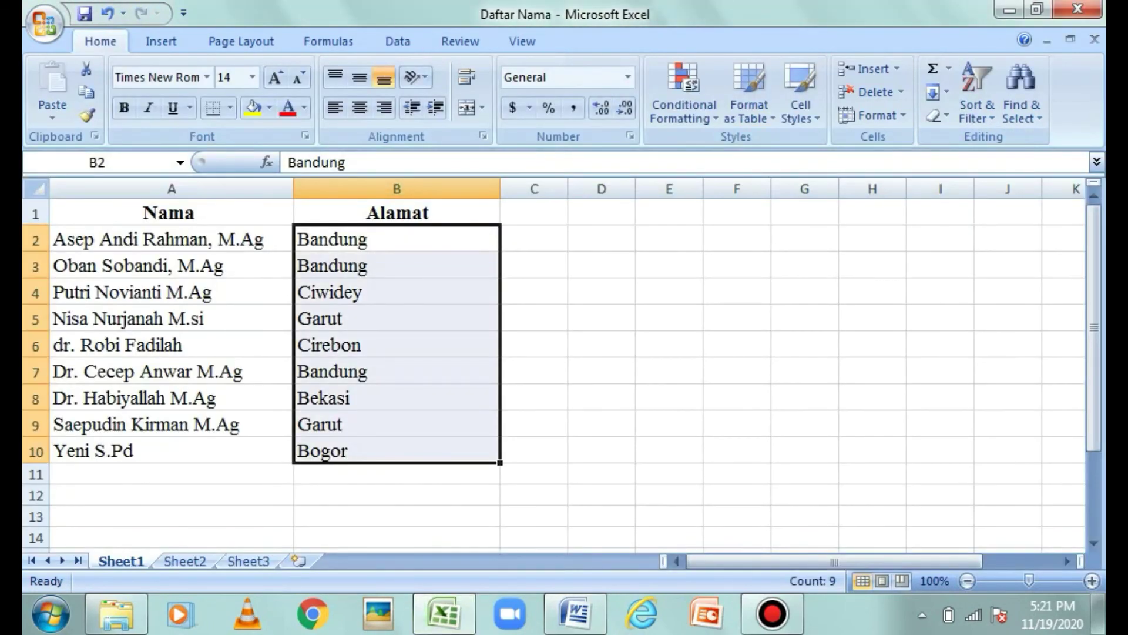
- Compare the first two recipients' merged letter previews with their rows in the Daftar Nama workbook in Excel, and return to Word
click(170, 238)
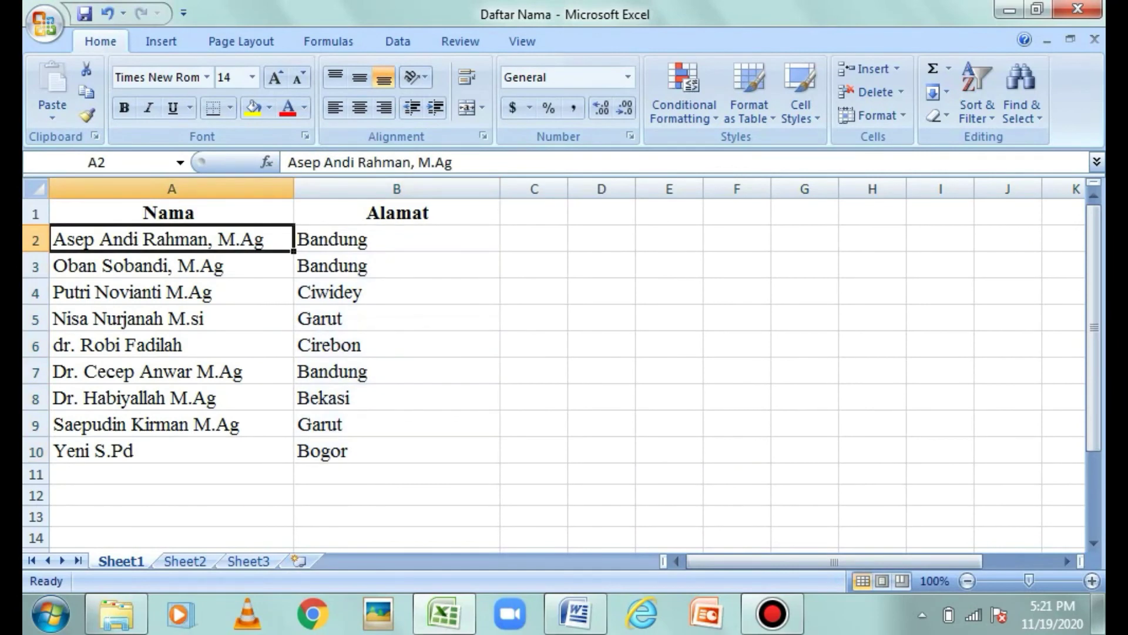
click(575, 614)
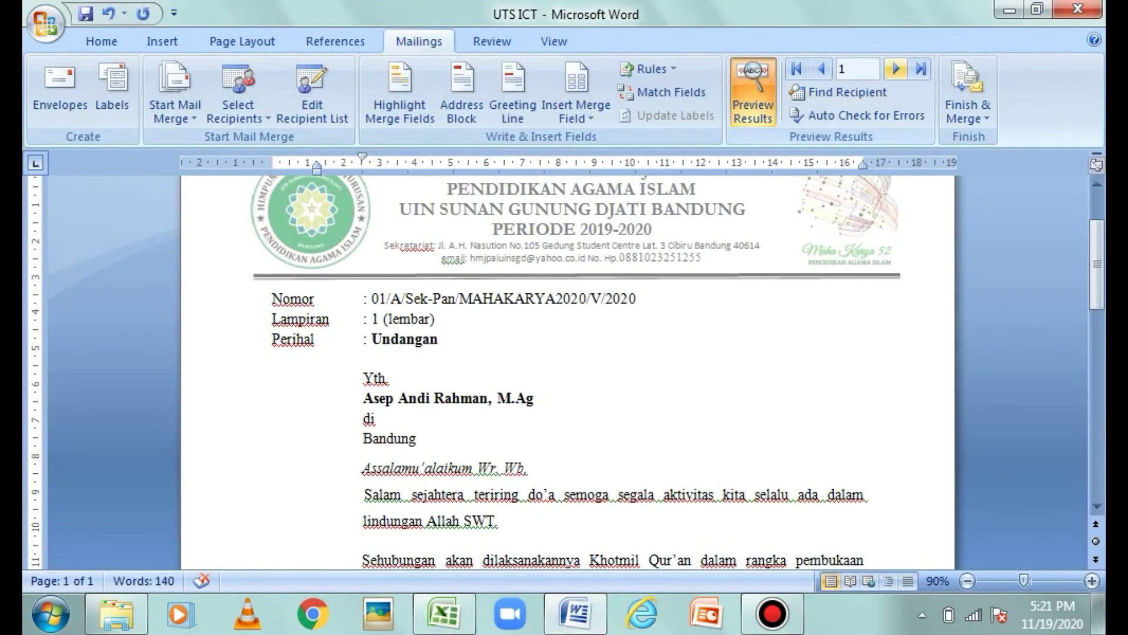
click(896, 69)
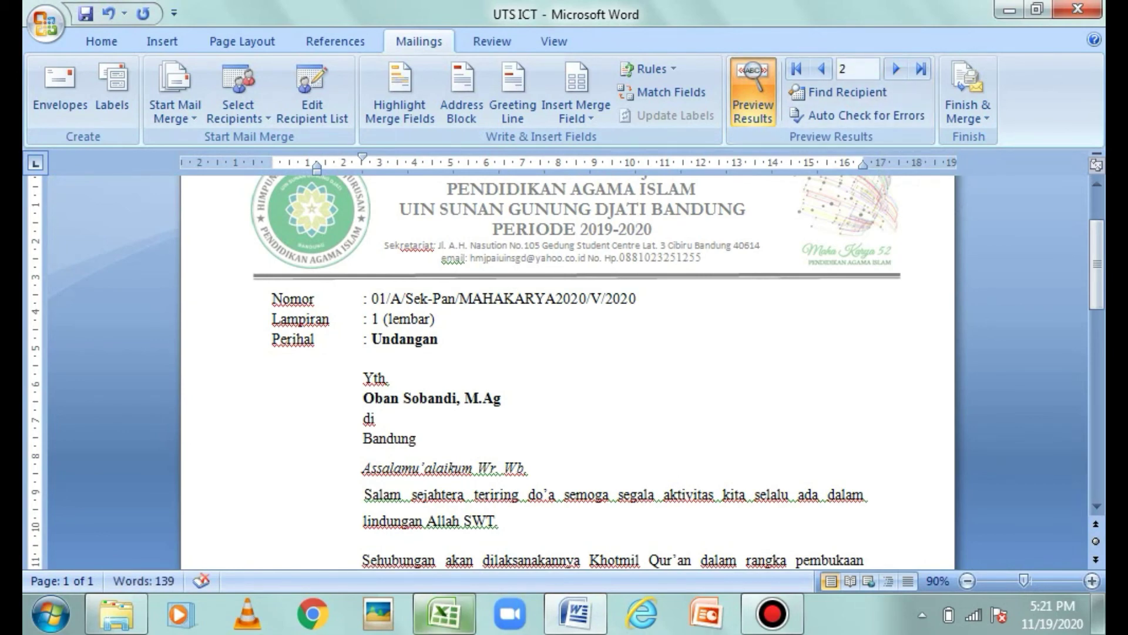
click(445, 614)
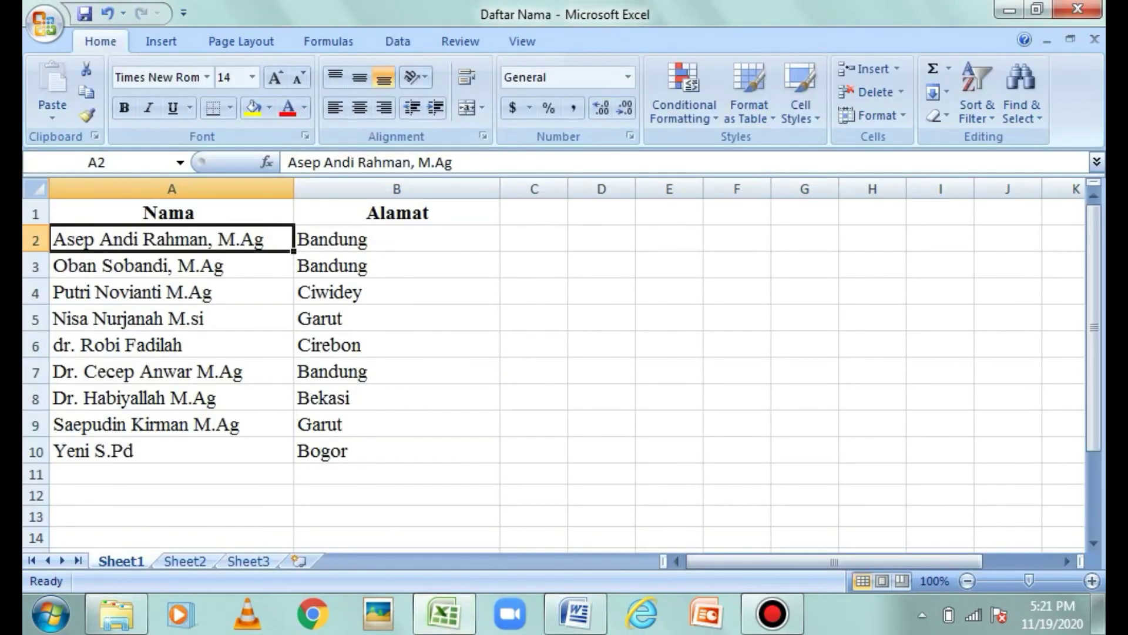
key(Down)
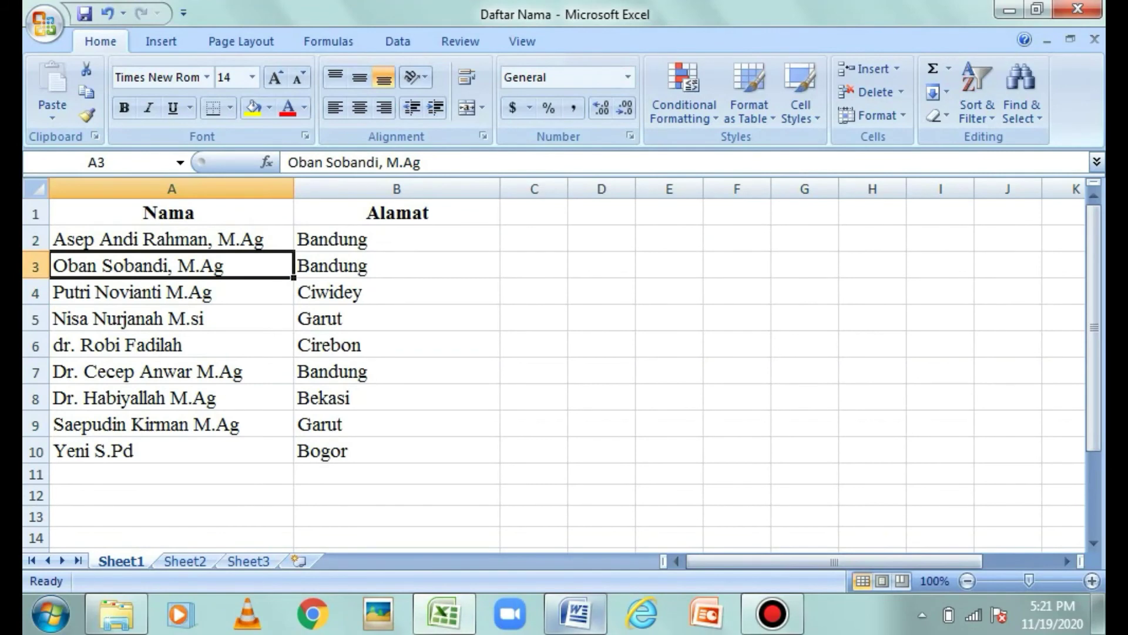
click(575, 613)
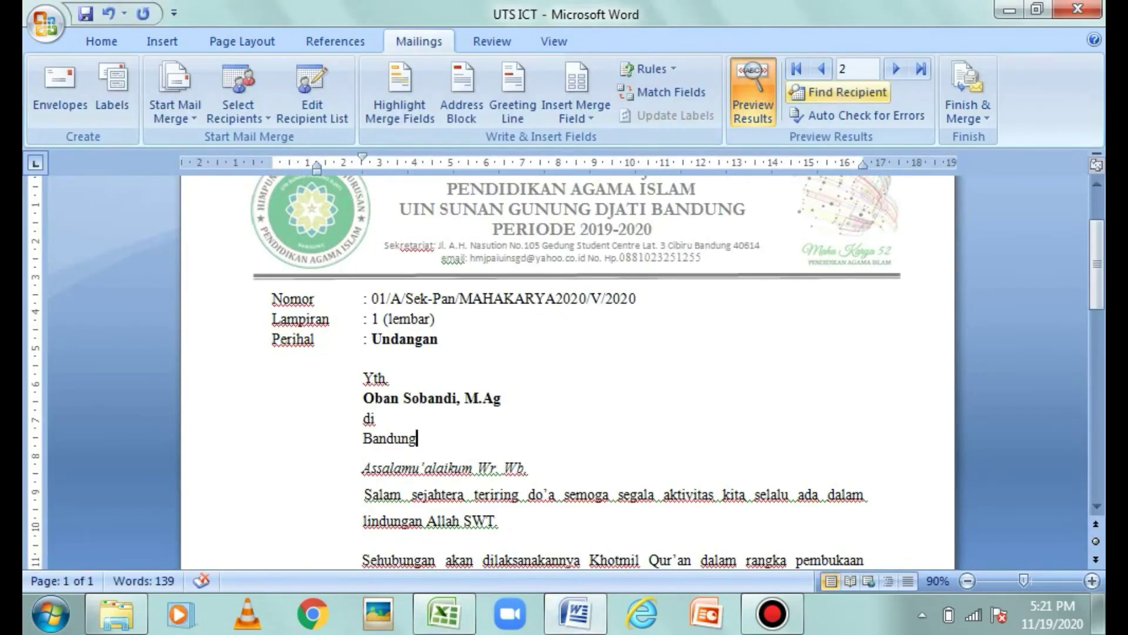
- Preview the merged letters for the following recipients up to record 8, and review that letter's header and body
click(896, 69)
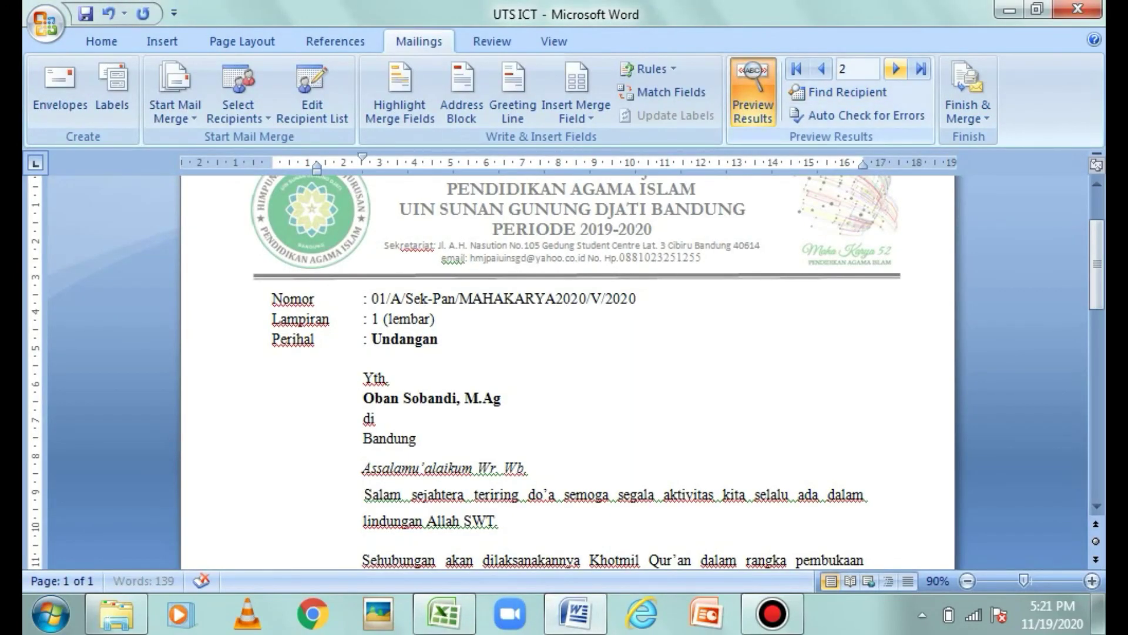
click(895, 69)
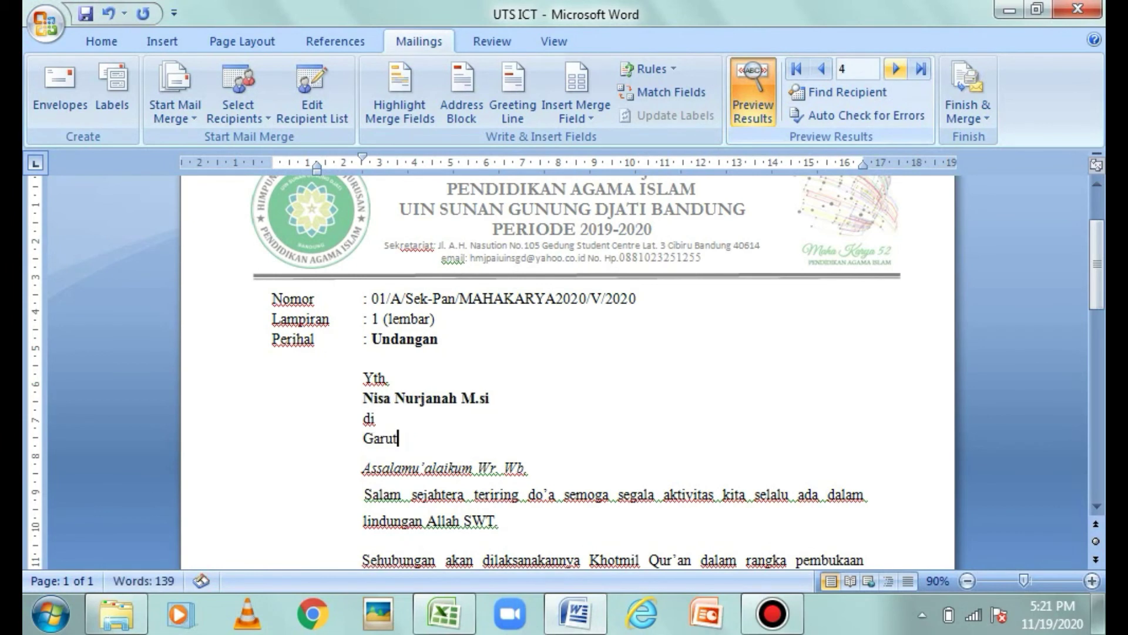
click(895, 68)
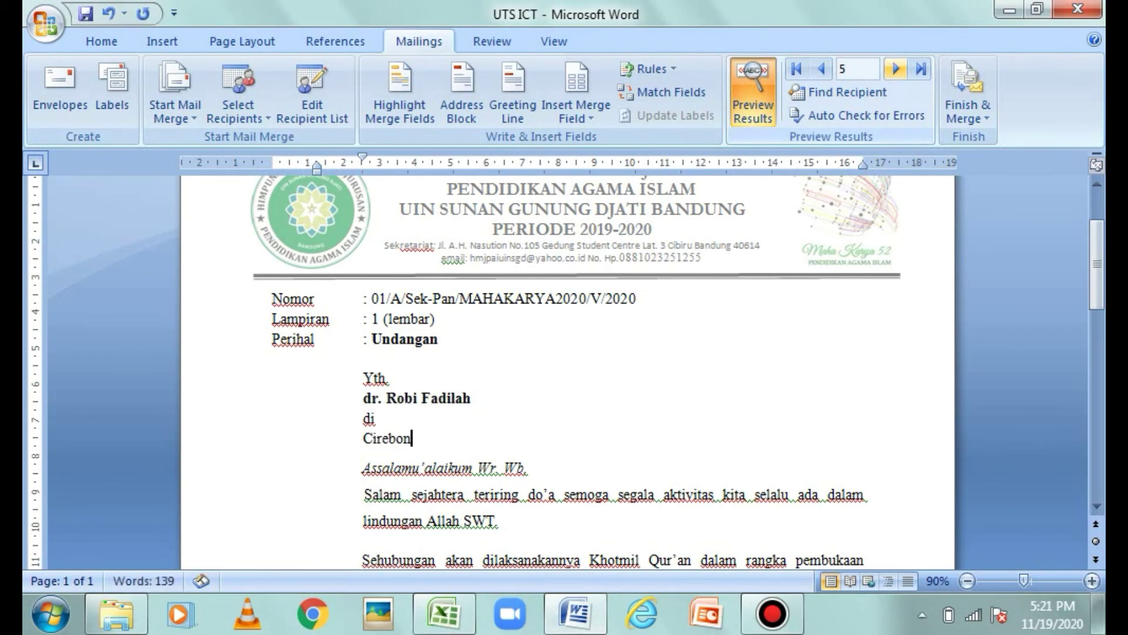
click(895, 68)
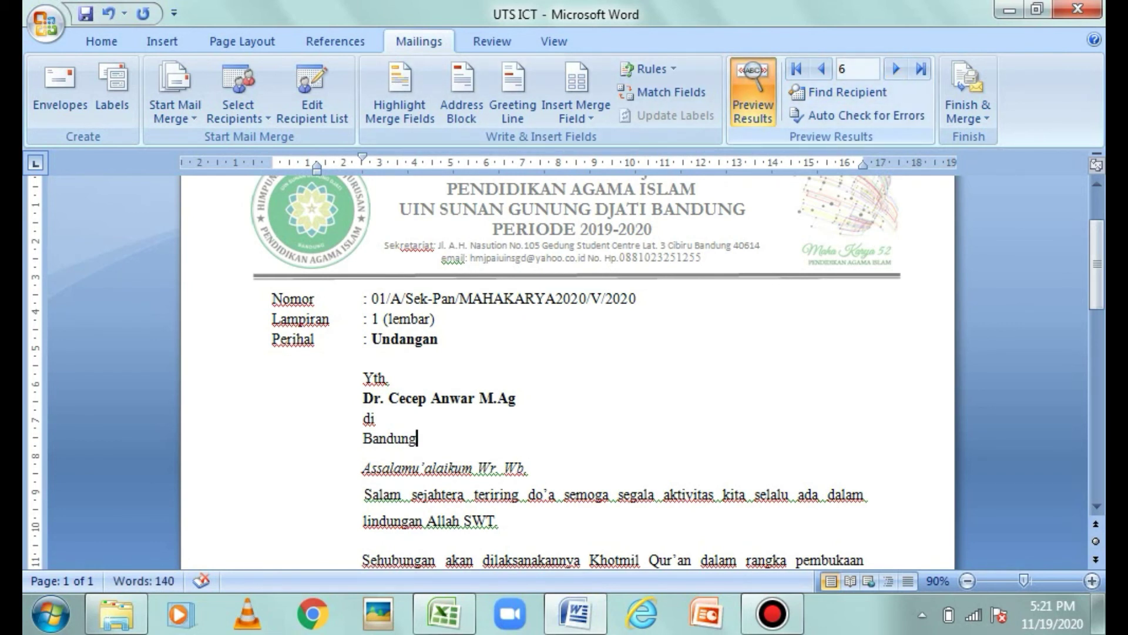
click(896, 69)
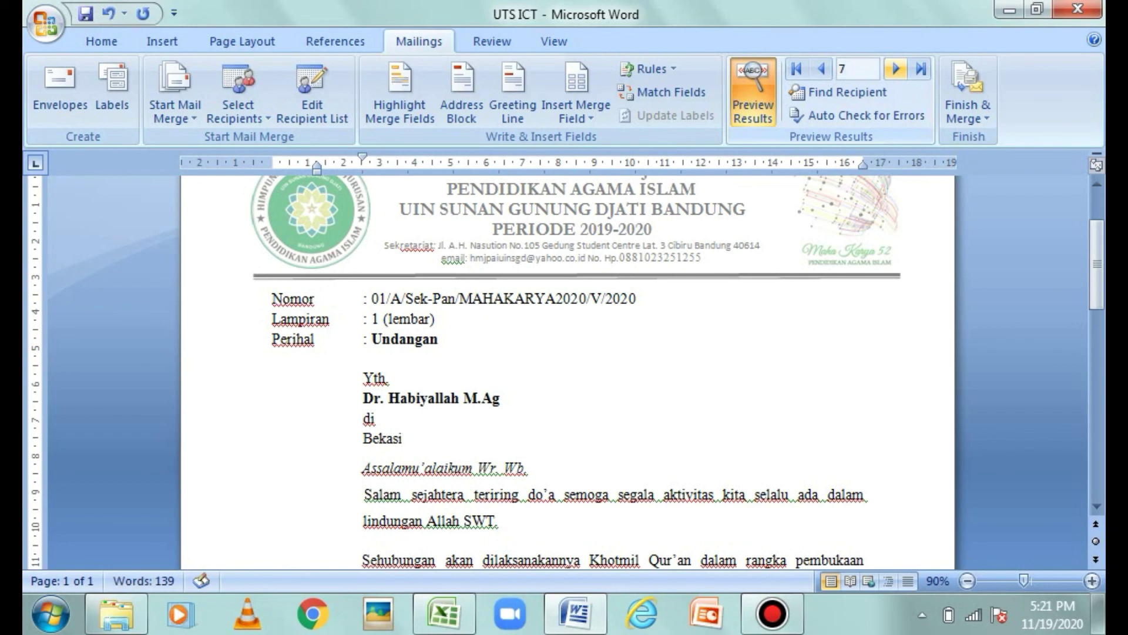
click(895, 69)
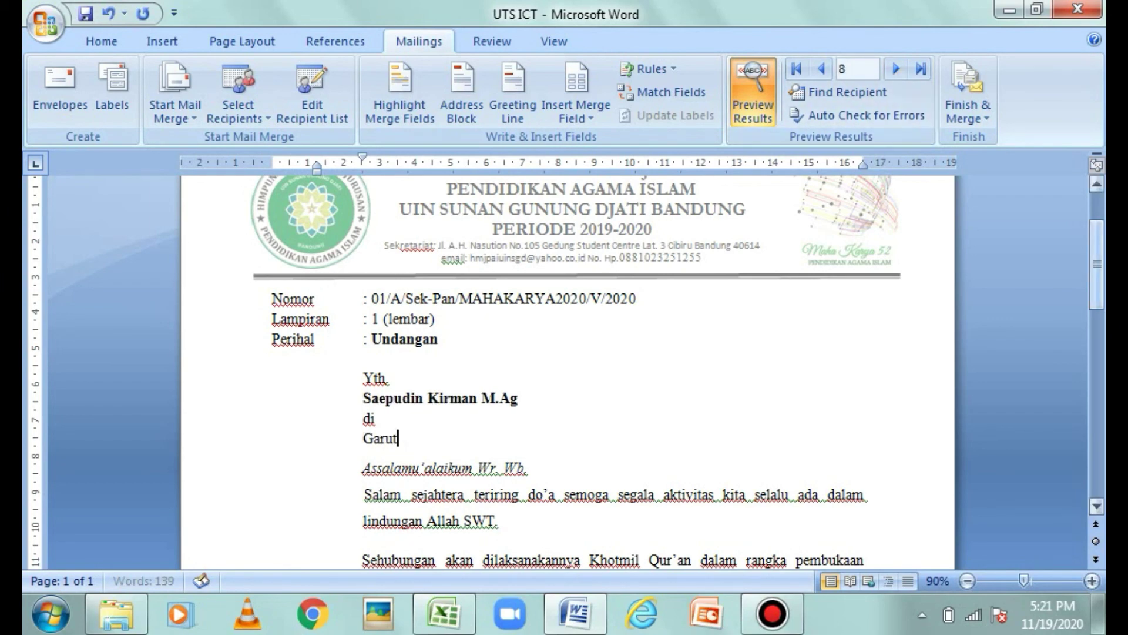
click(895, 69)
scroll(567, 364, down, 5)
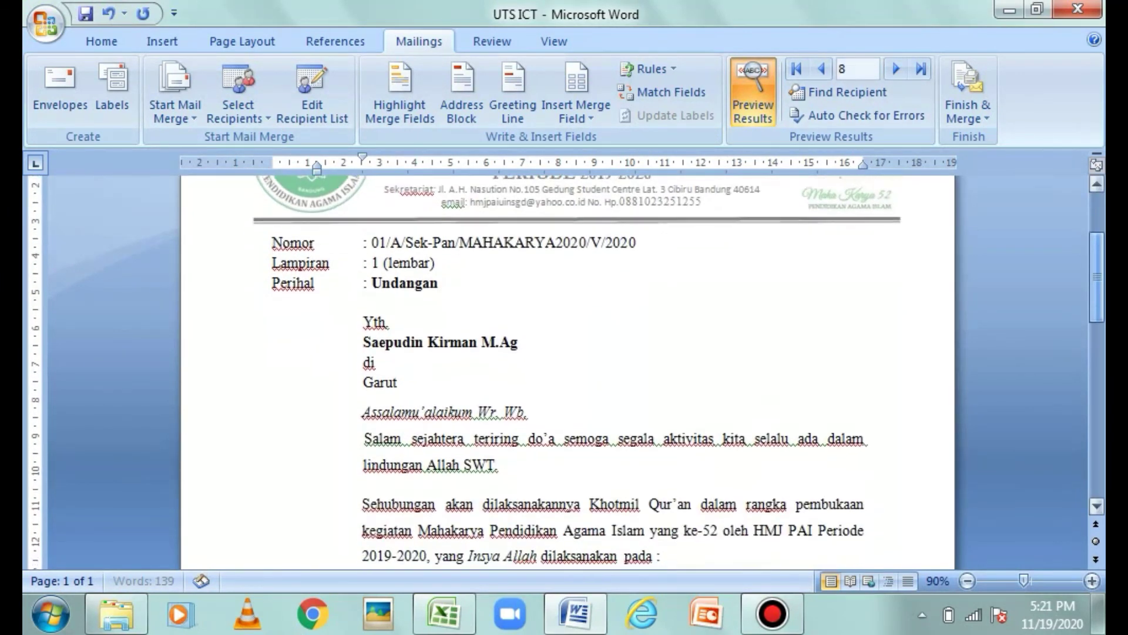
scroll(567, 364, up, 3)
scroll(567, 364, down, 5)
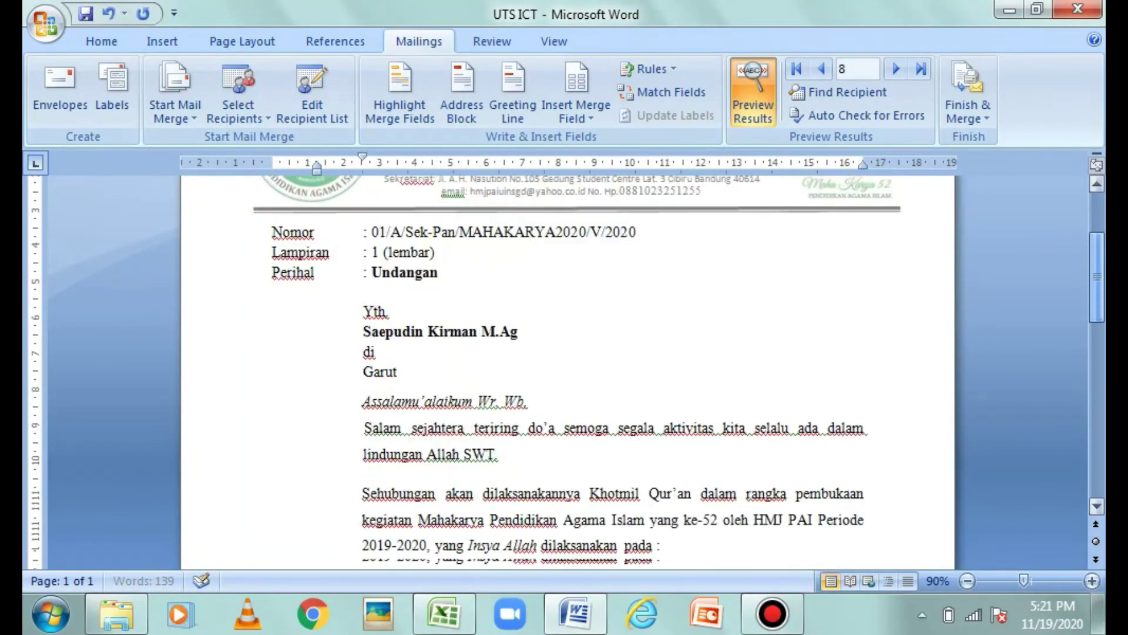
scroll(567, 365, up, 4)
scroll(567, 365, down, 1)
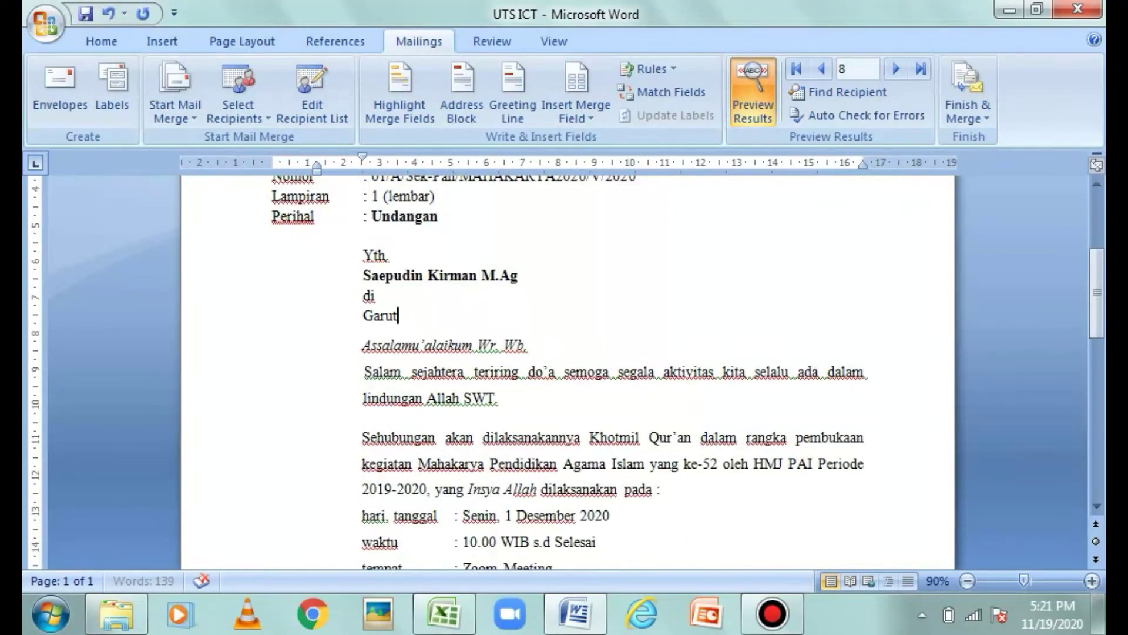
scroll(567, 364, up, 6)
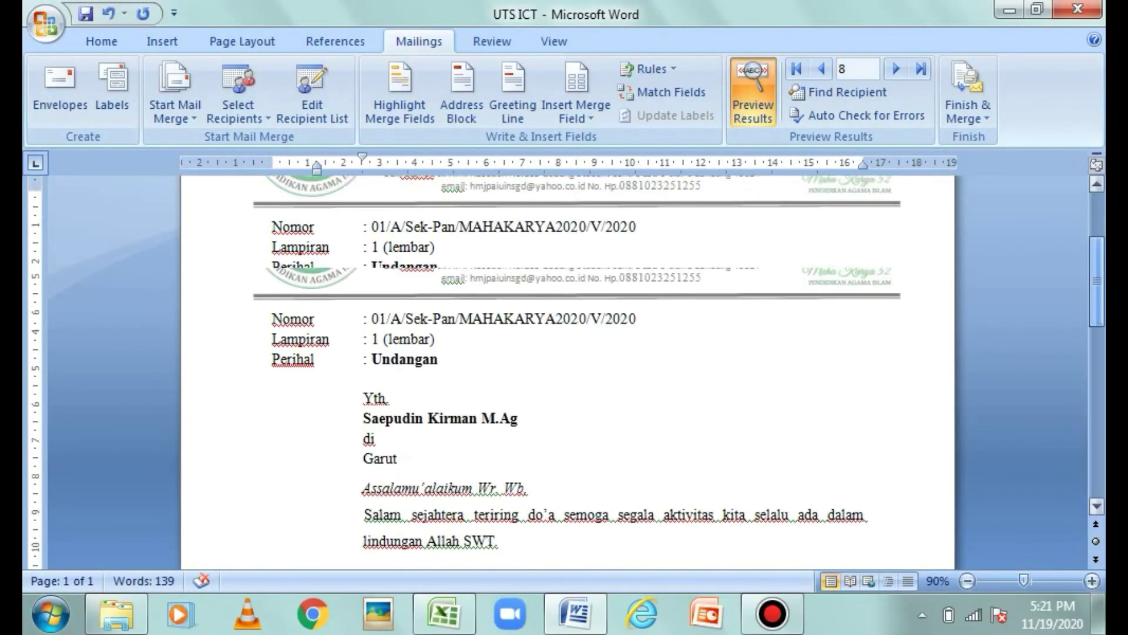
- Start merging the letters to the printer, check the current-record and range options, and choose to print all records
click(968, 99)
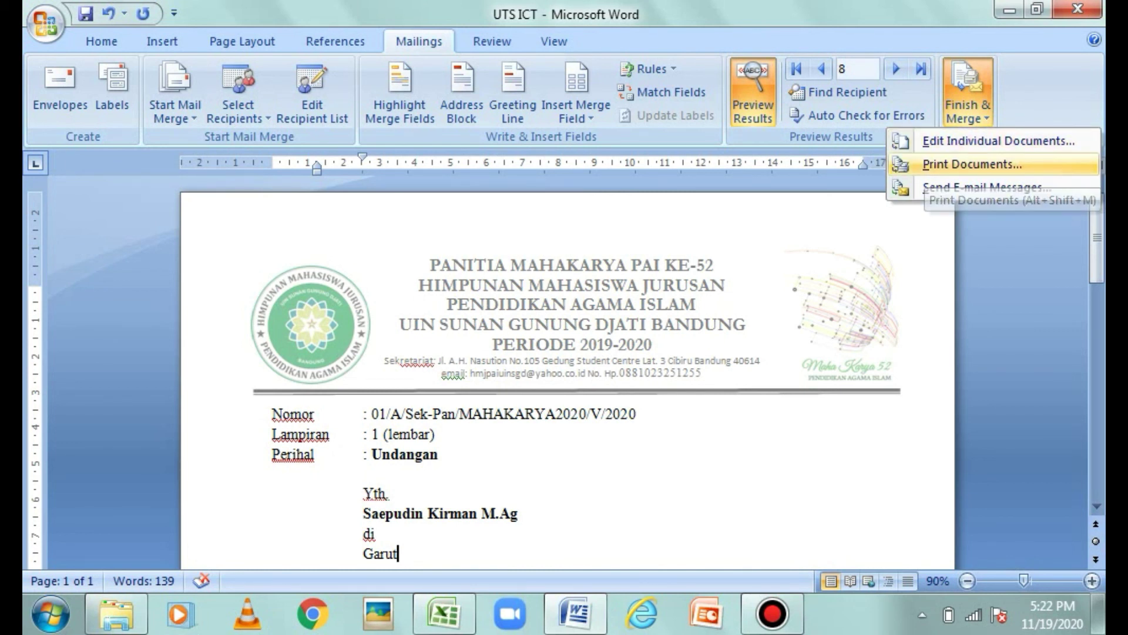
click(972, 164)
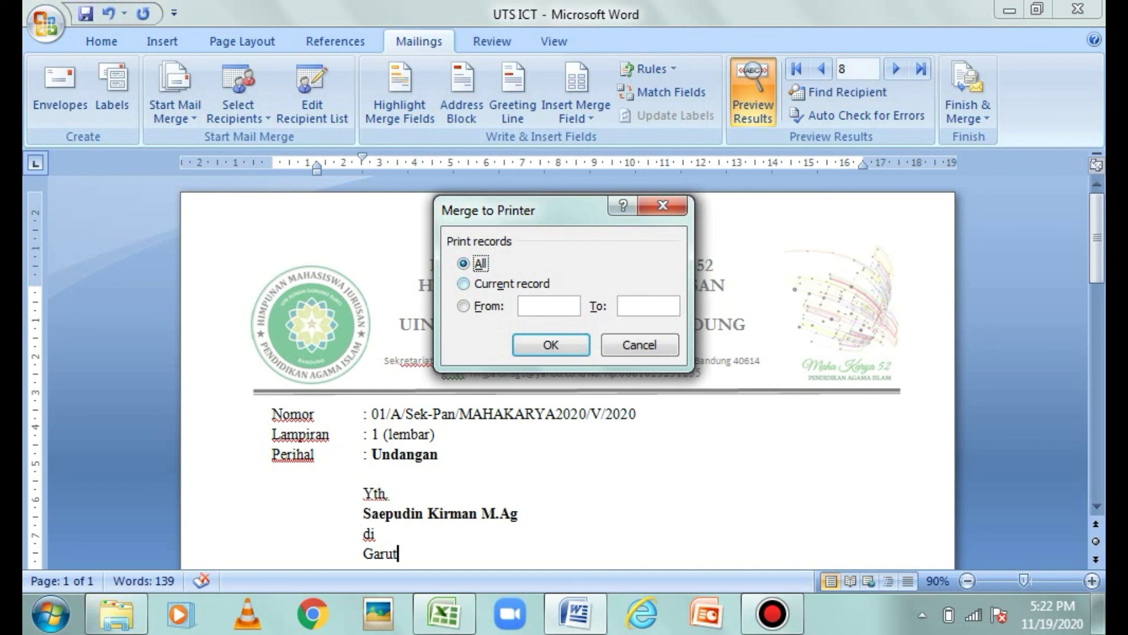
click(511, 283)
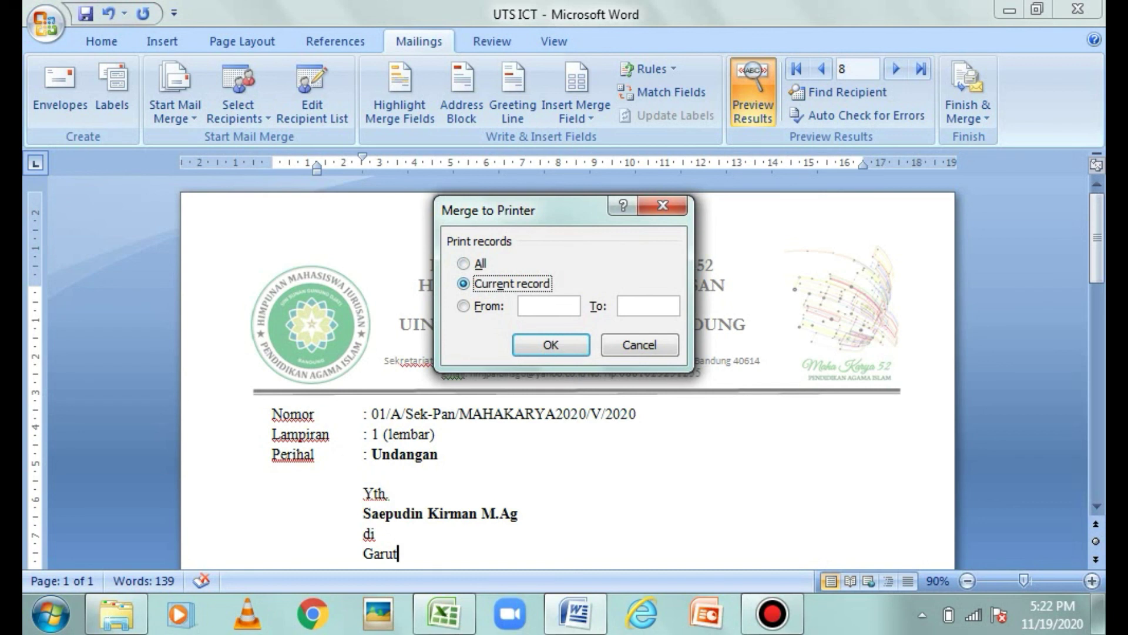
click(544, 305)
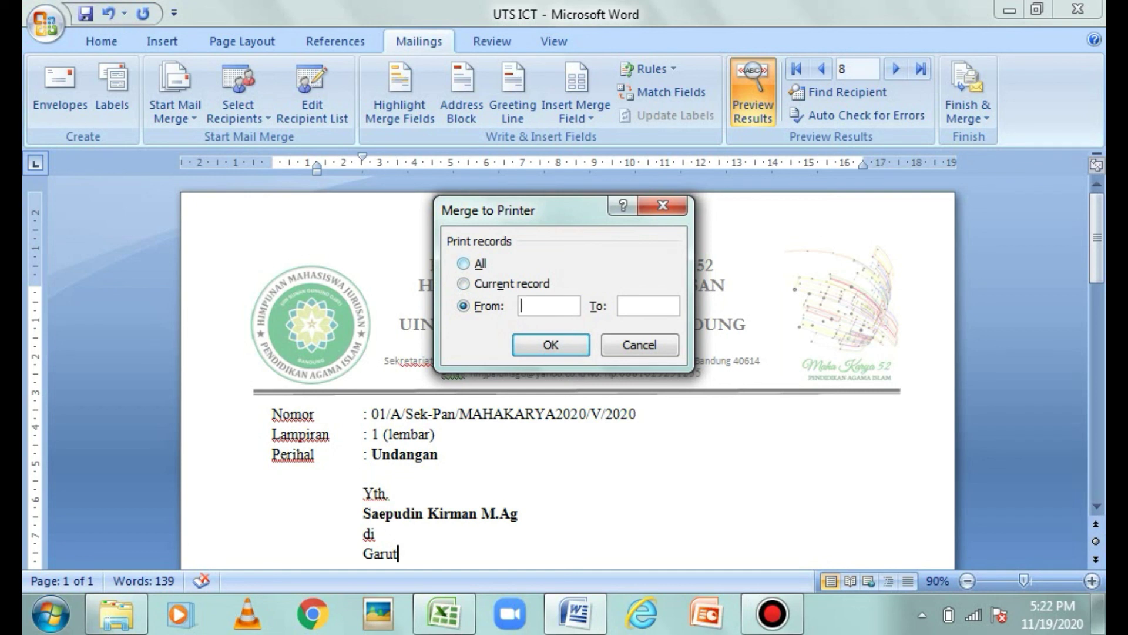
key(alt+a)
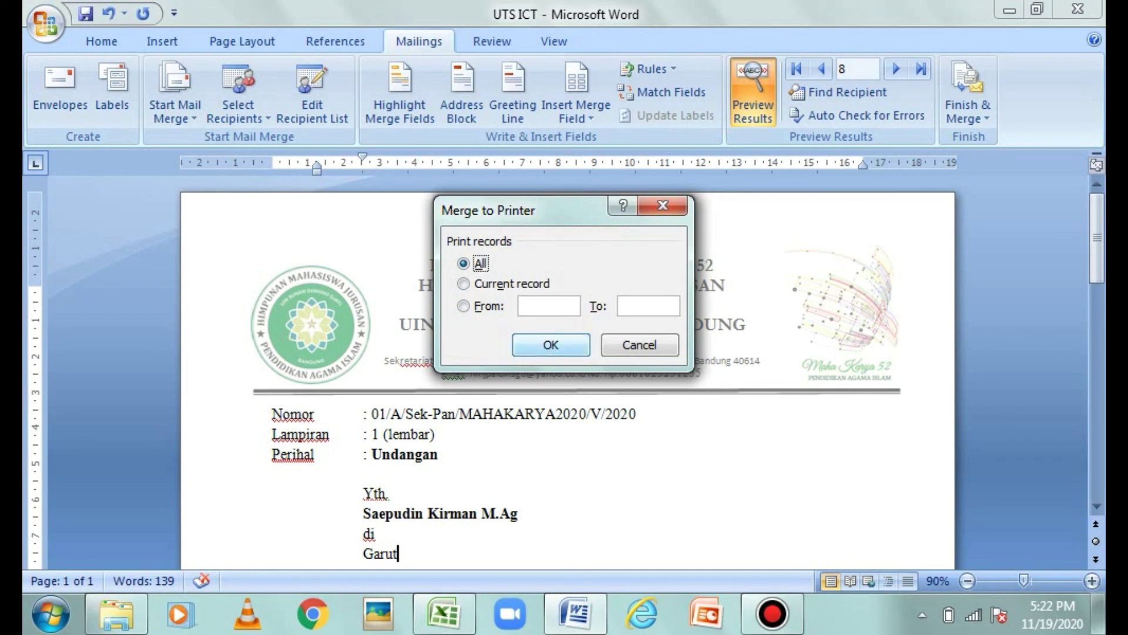
key(Return)
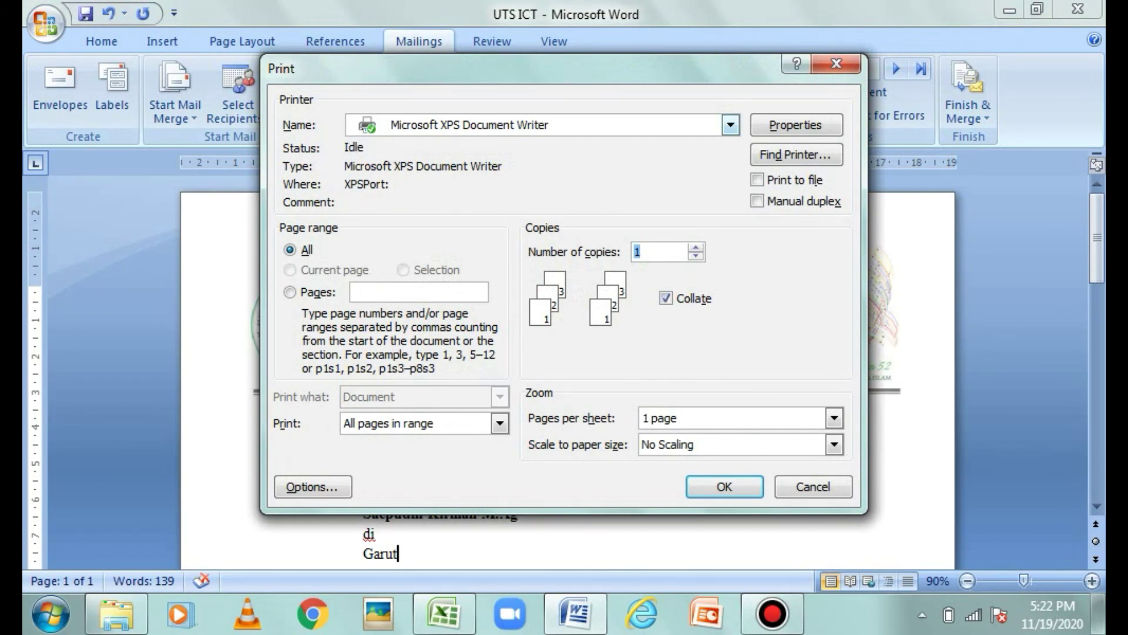
- Look through the available printers, keep Microsoft XPS Document Writer selected, and cancel the print job
key(alt+n)
key(alt+Down)
key(Up)
key(Down)
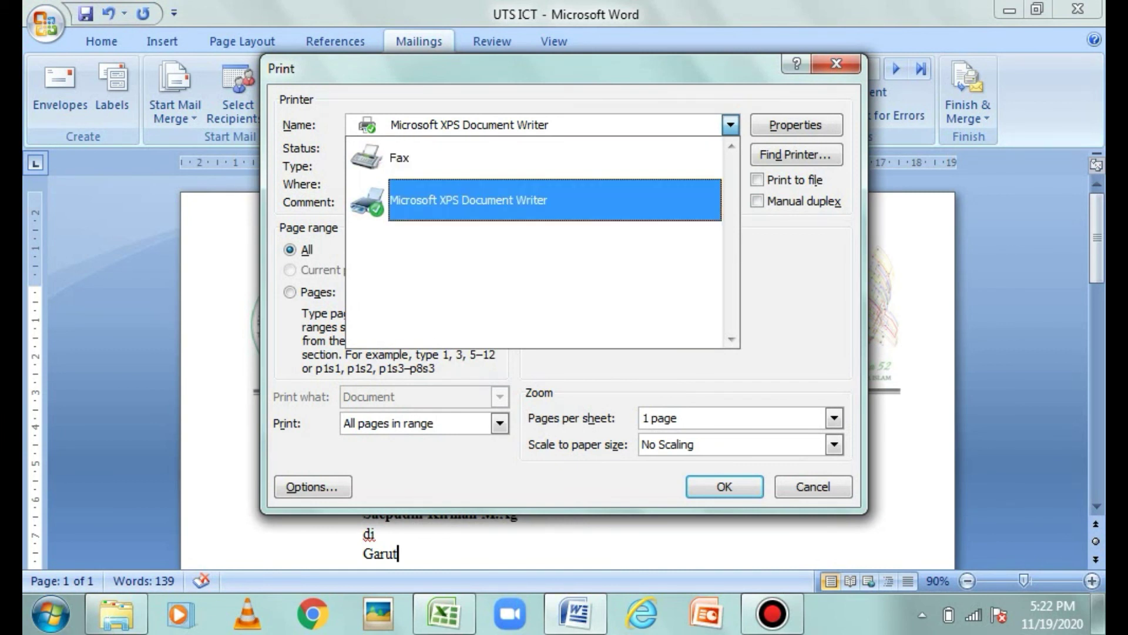
key(Return)
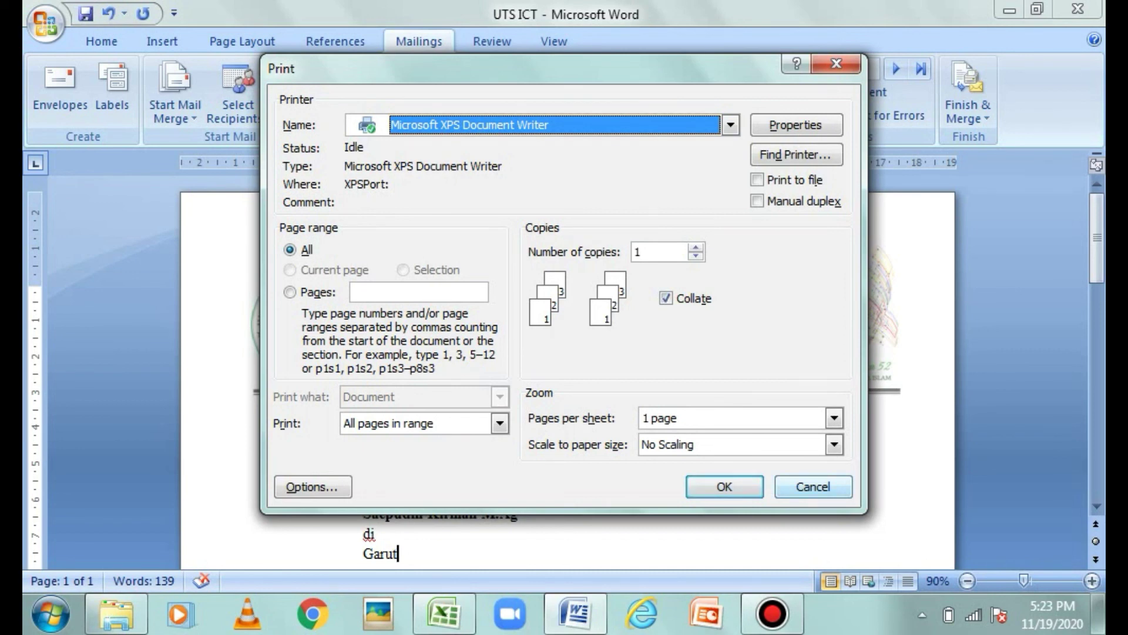
key(Escape)
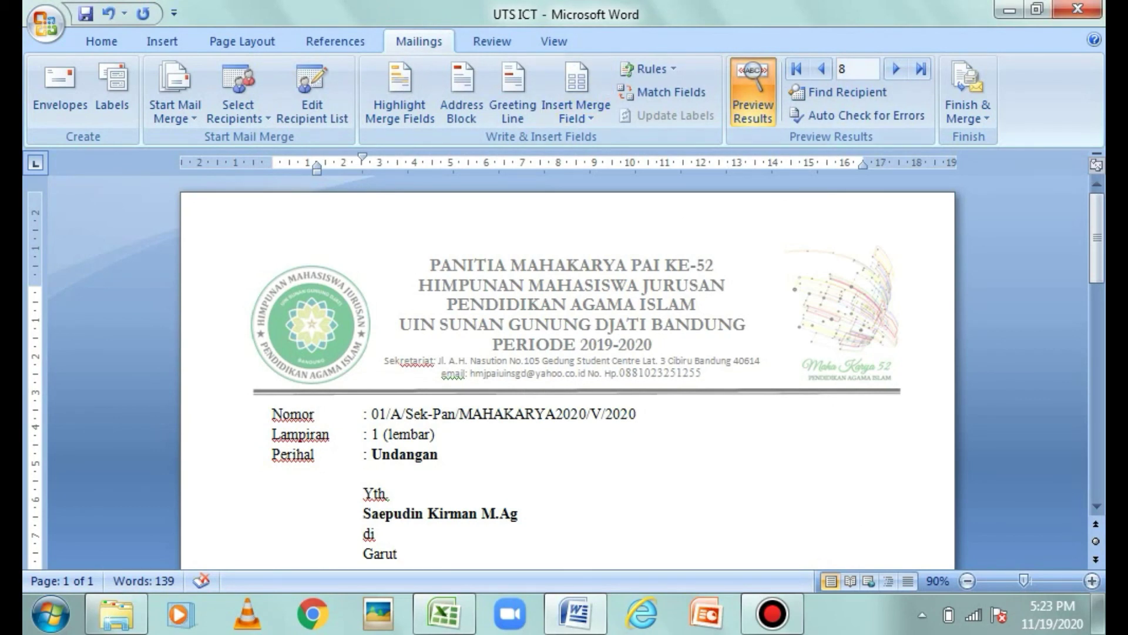
mouse_move(771, 614)
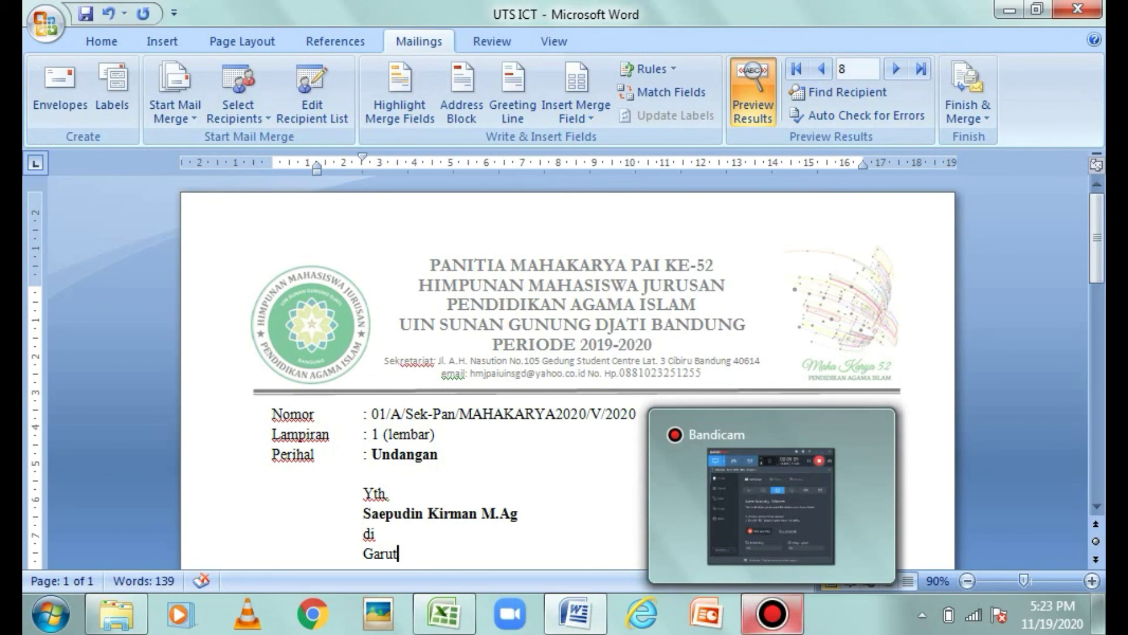
click(772, 614)
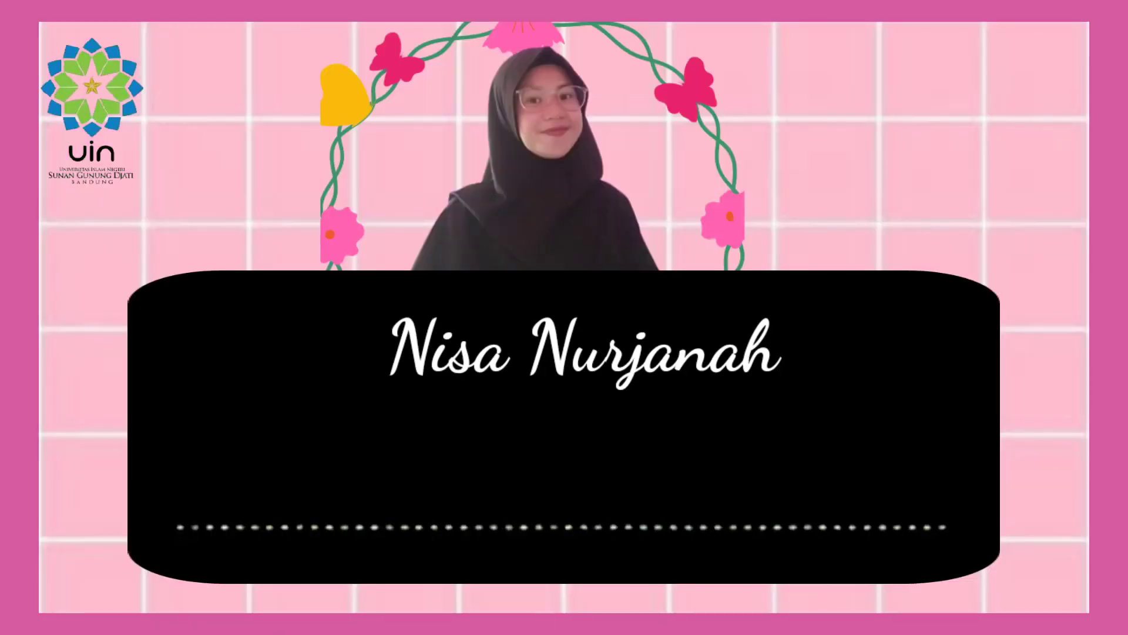